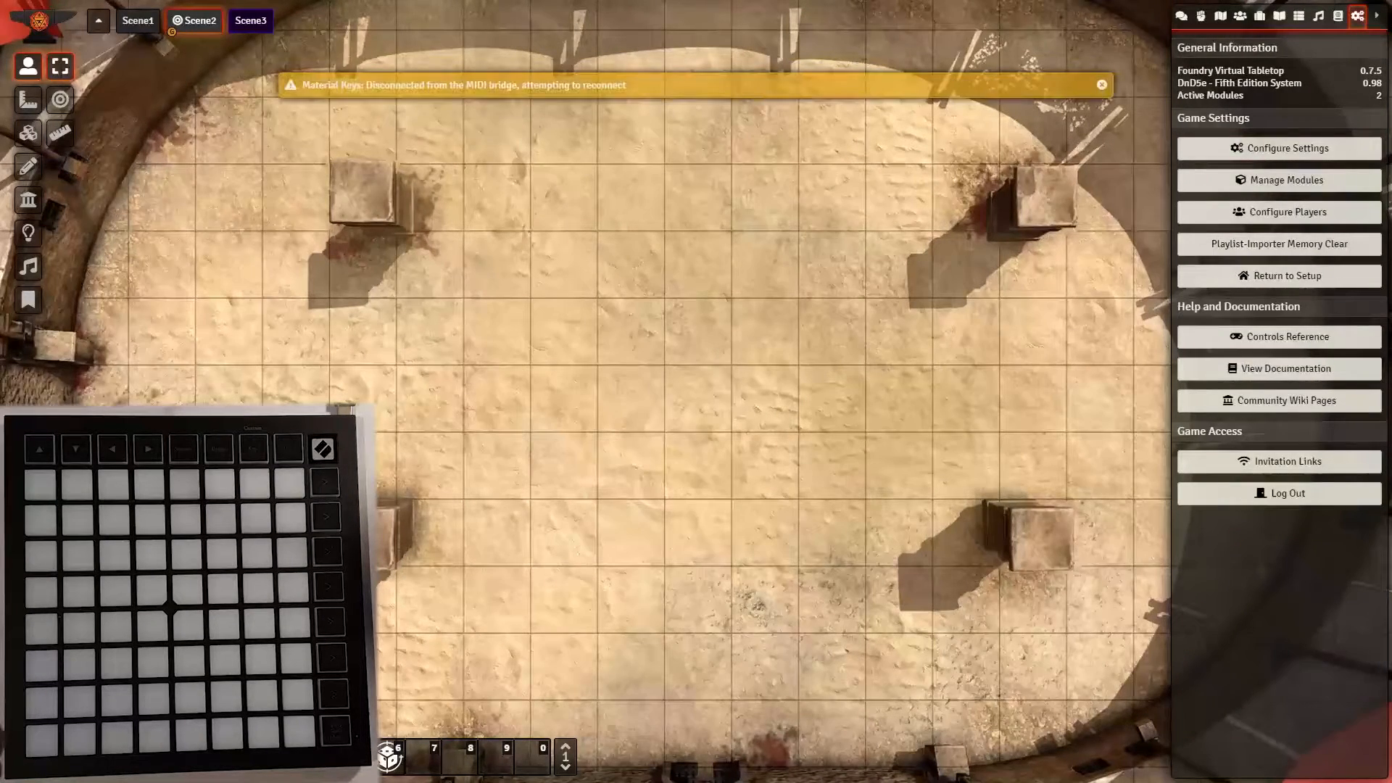
Launch midiBridge-win.exe from the MaterialKeys App folder and allow it to run
left_click_drag(1391, 218, 555, 205)
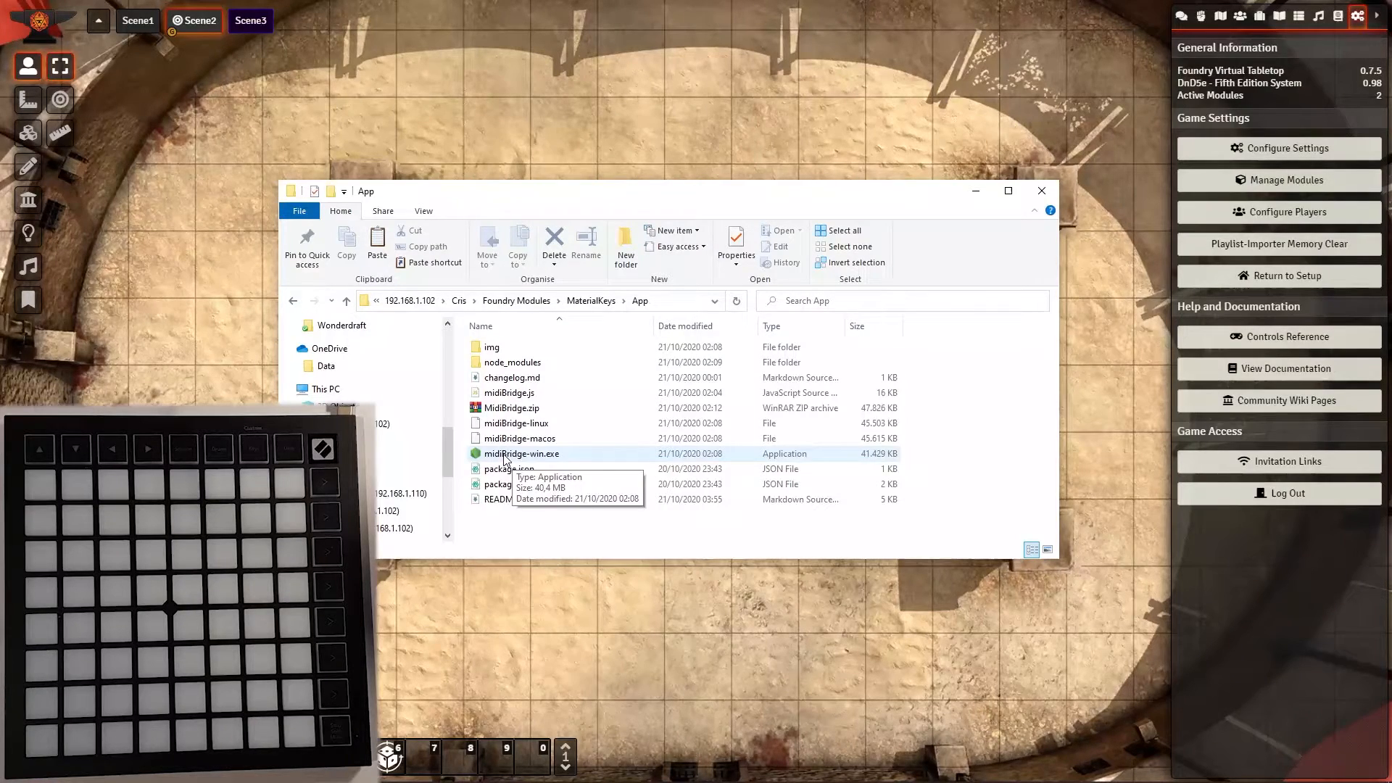
double_click(506, 459)
left_click(743, 412)
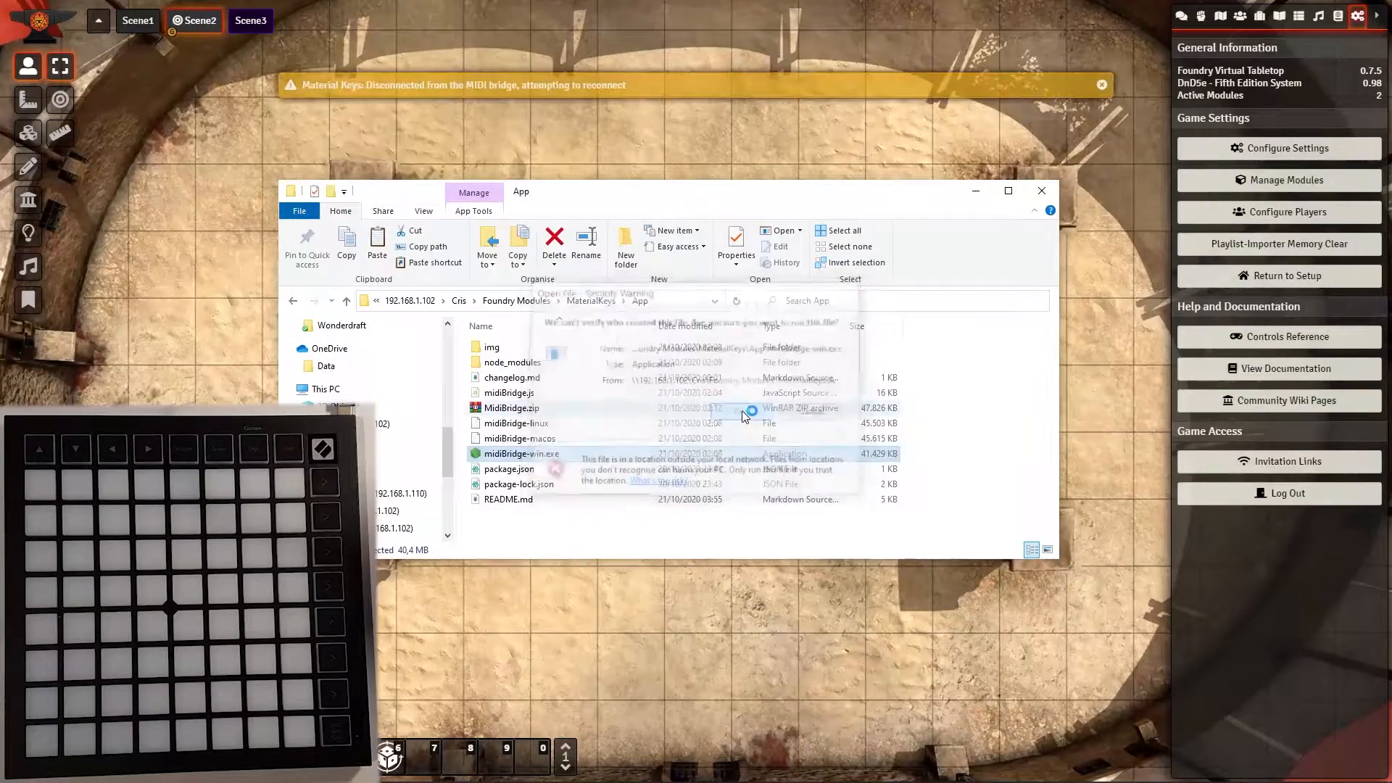
left_click_drag(429, 90, 687, 219)
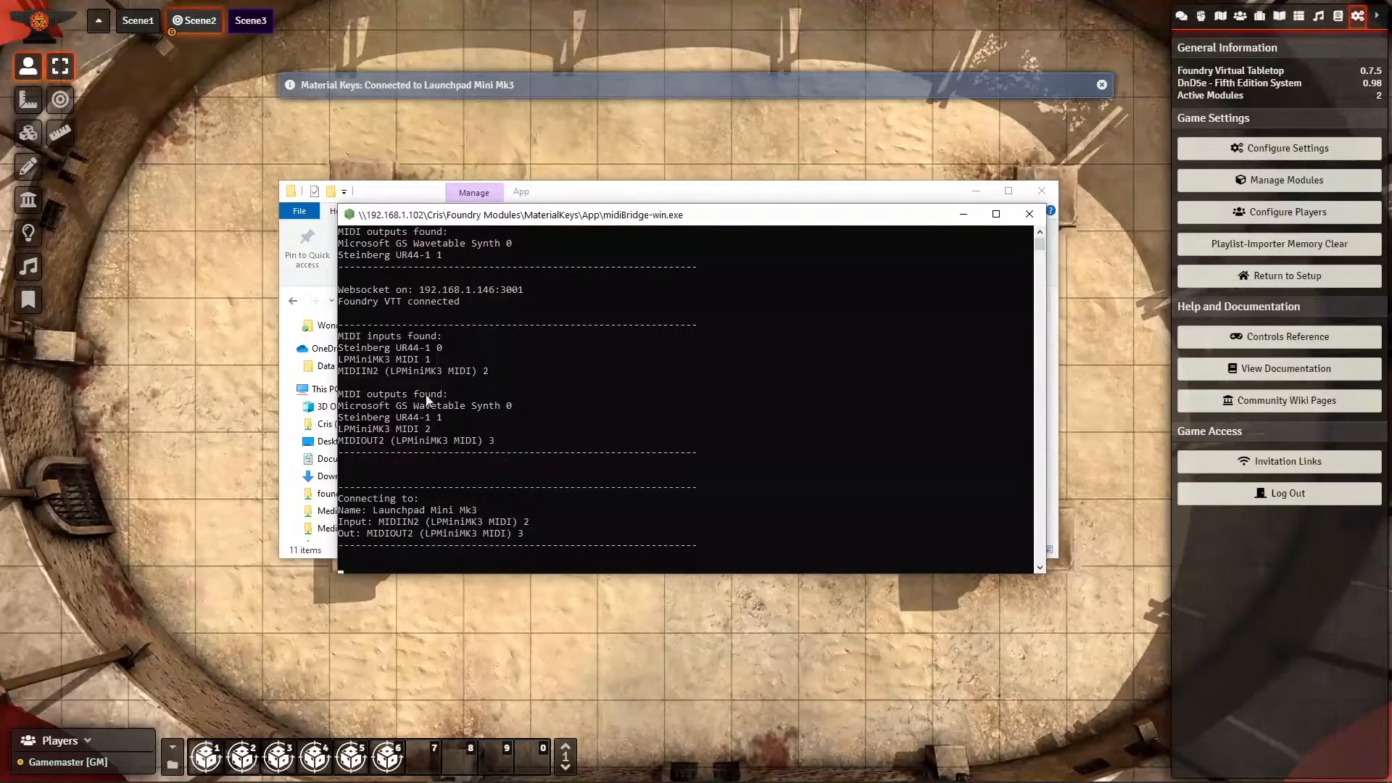
Check the MIDI bridge console output, then close the App folder window and minimise the console
scroll(416, 417, "down", 1)
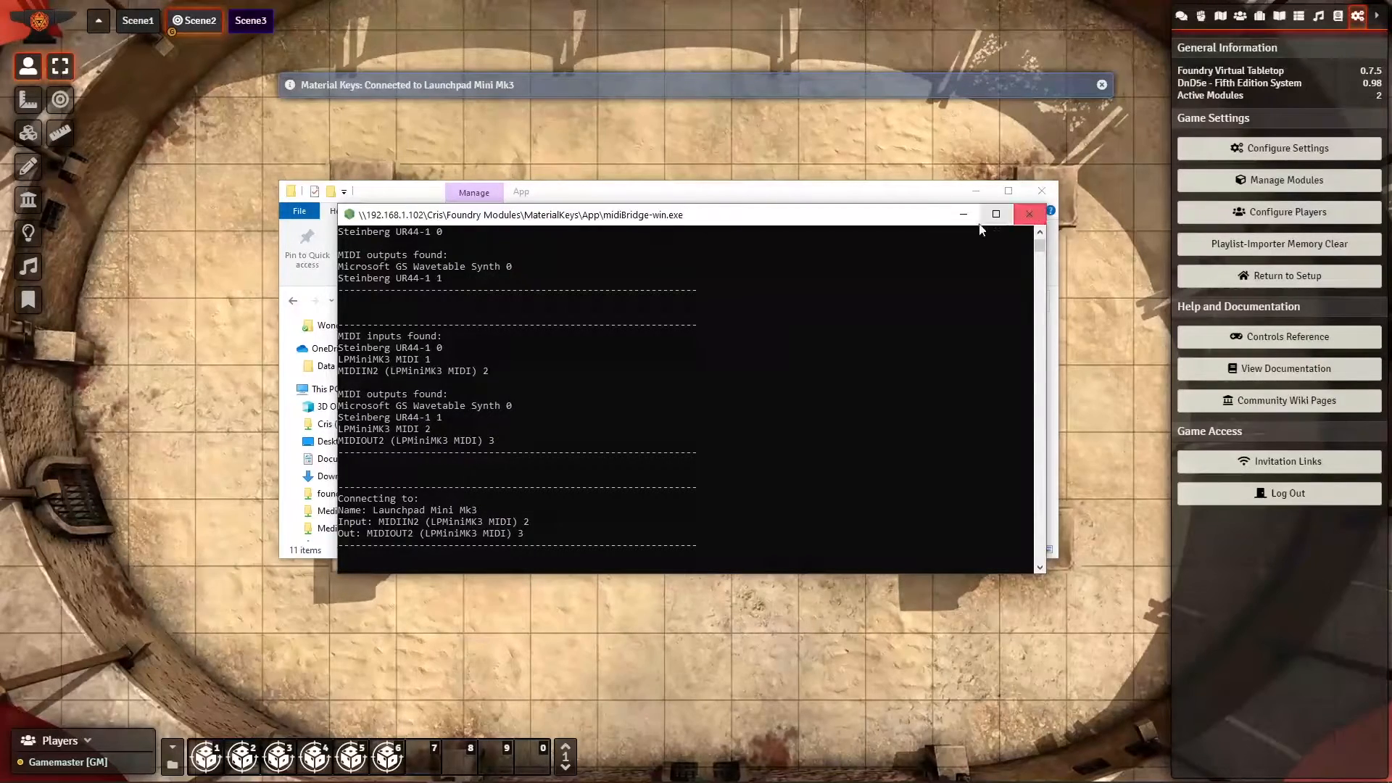
left_click(1038, 192)
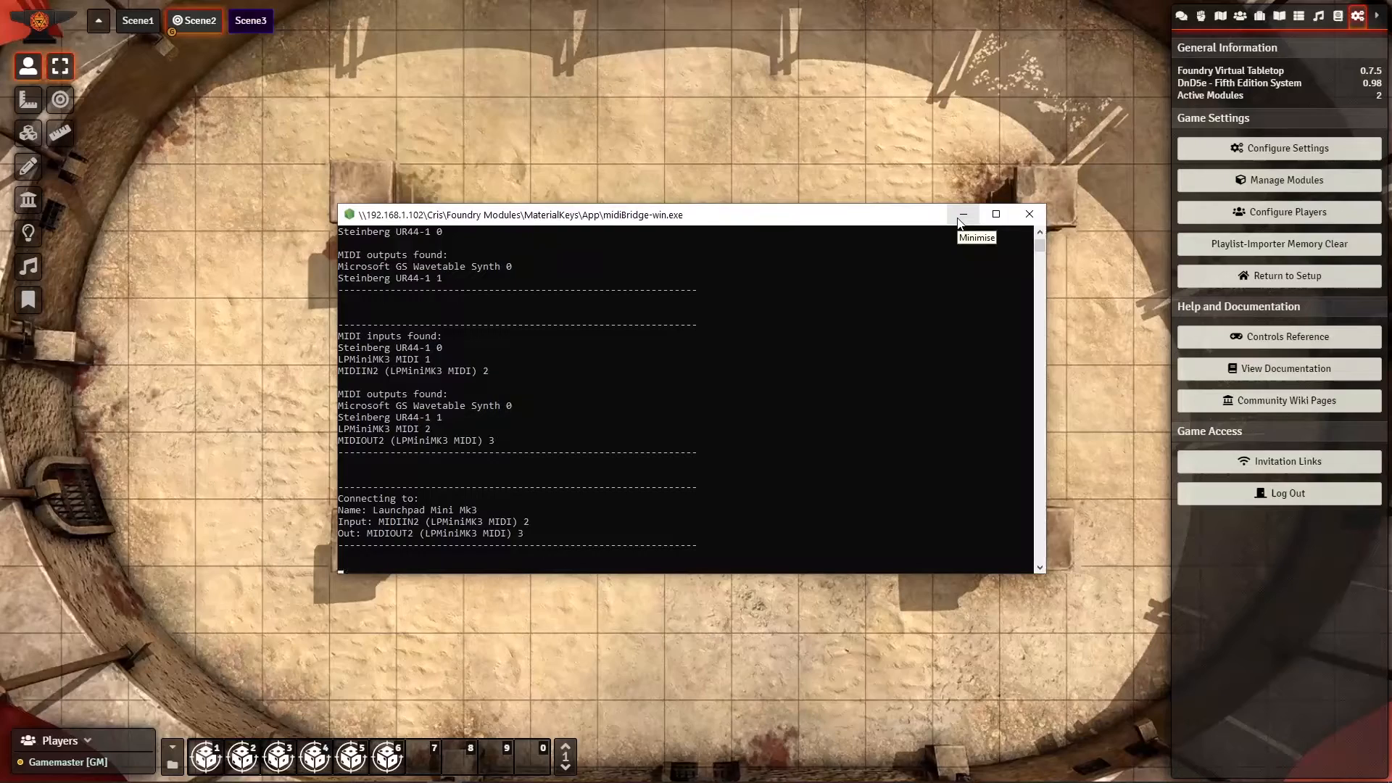
left_click(962, 216)
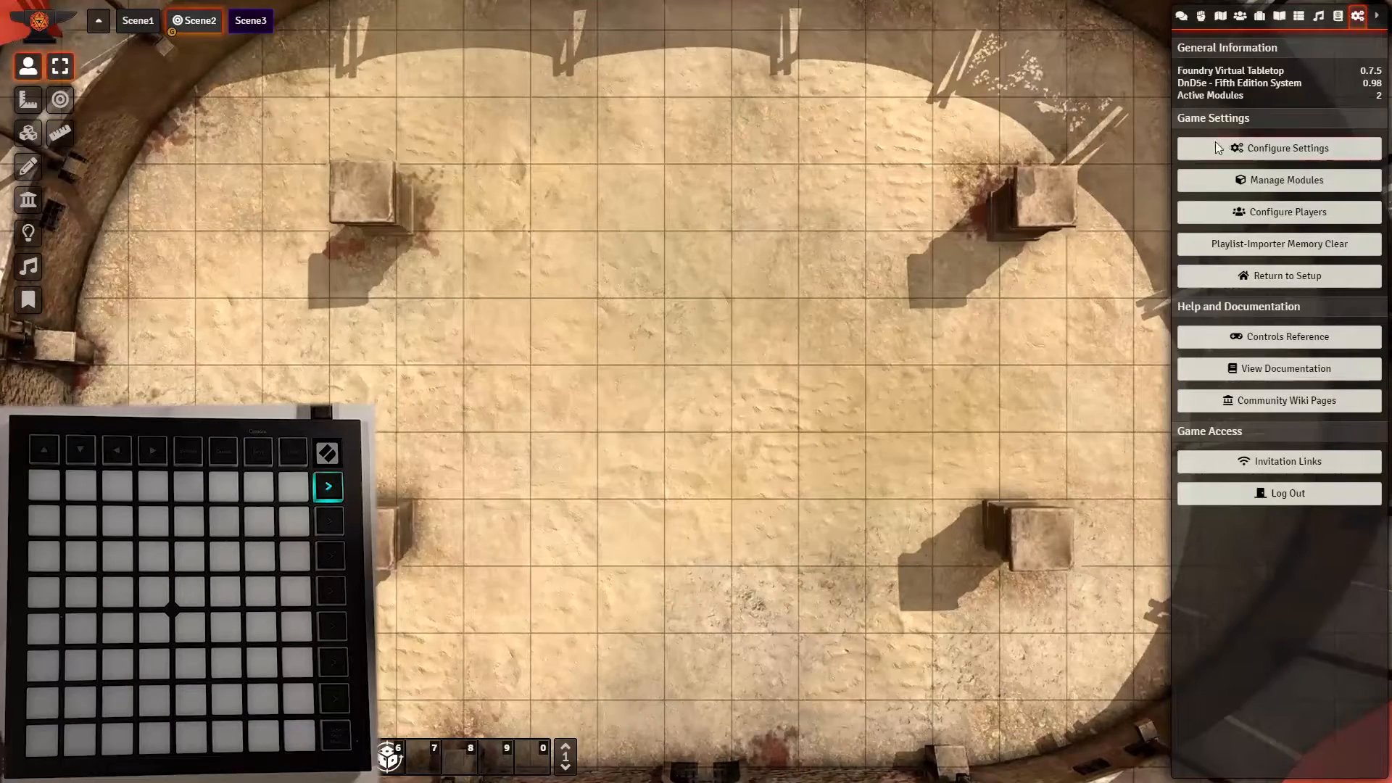
Set the Material Keys LED brightness to 65 in the module settings and save the changes
left_click(1249, 146)
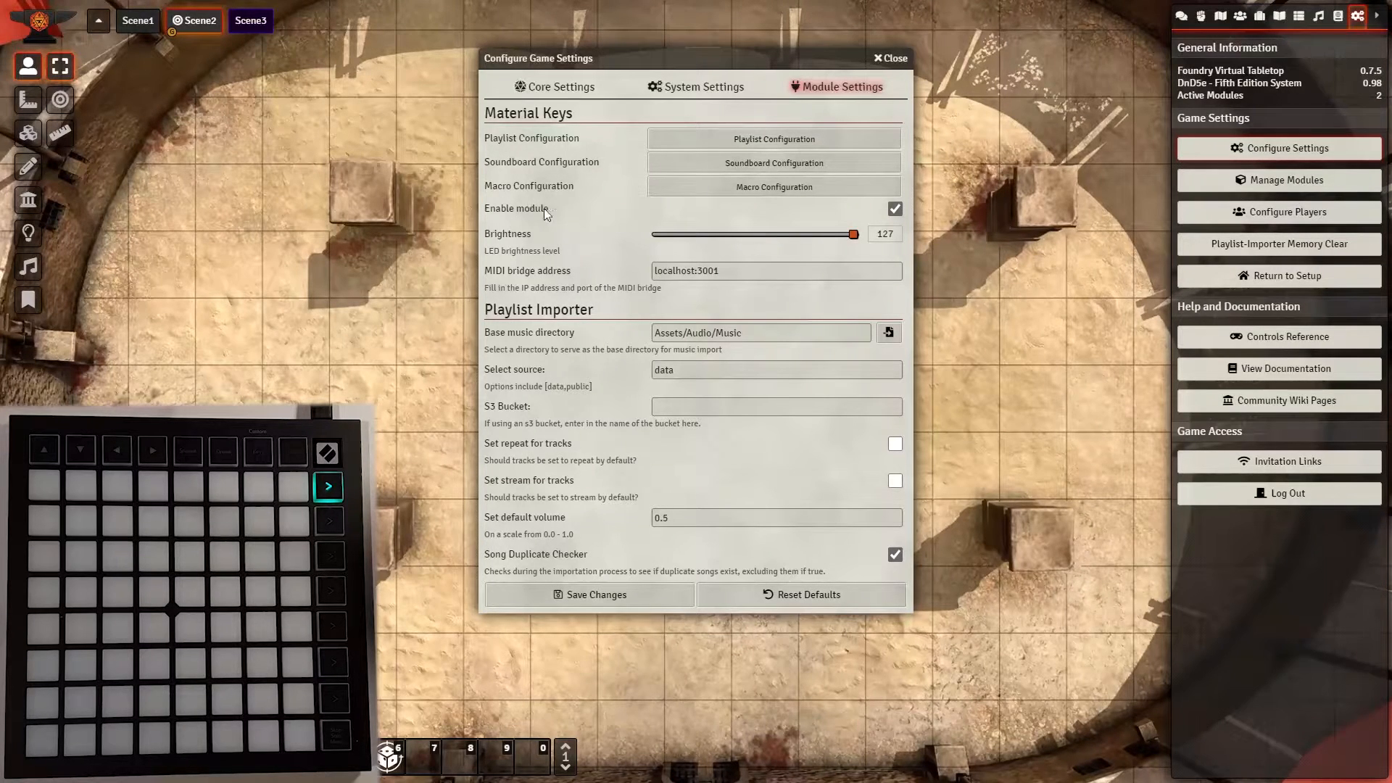
left_click(757, 234)
left_click(638, 594)
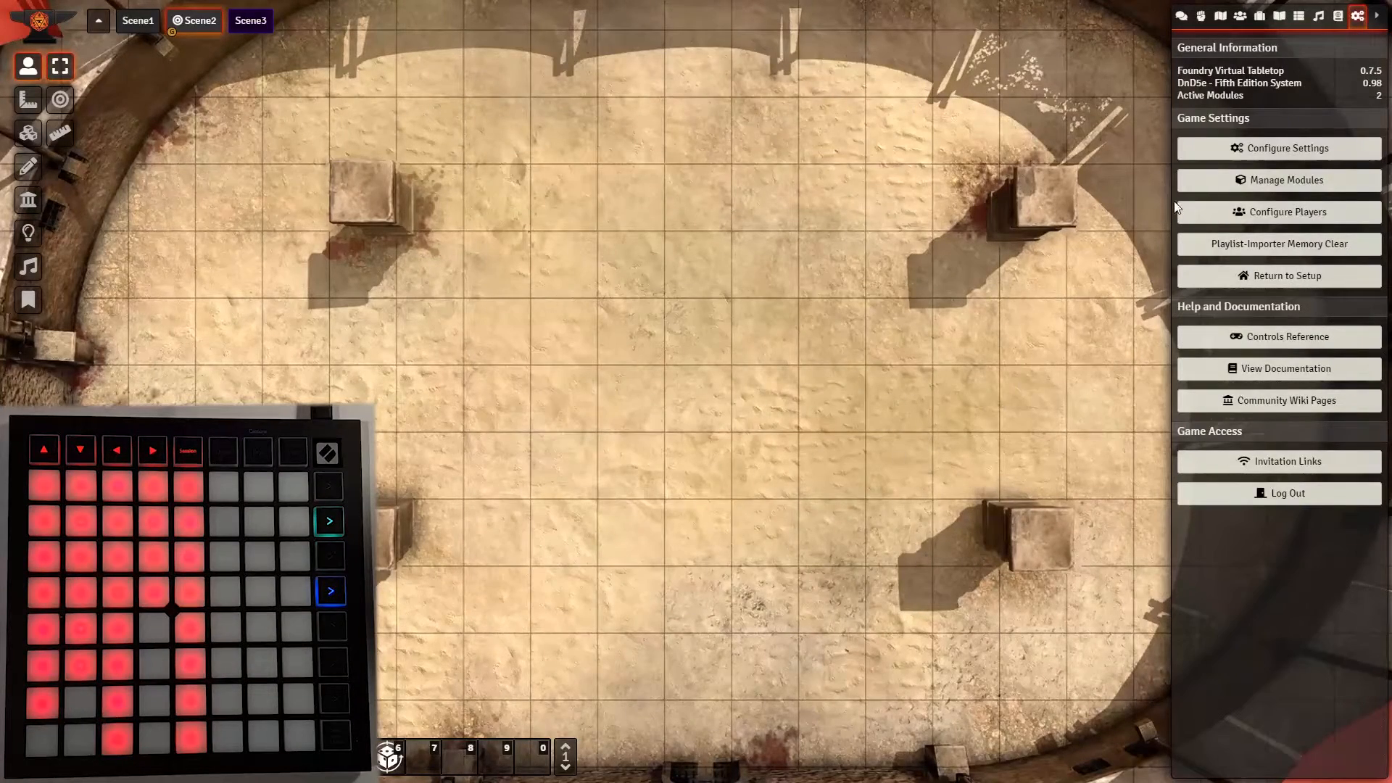
Set the Material Keys LED brightness to 127 in the module settings and save the changes
left_click(1278, 148)
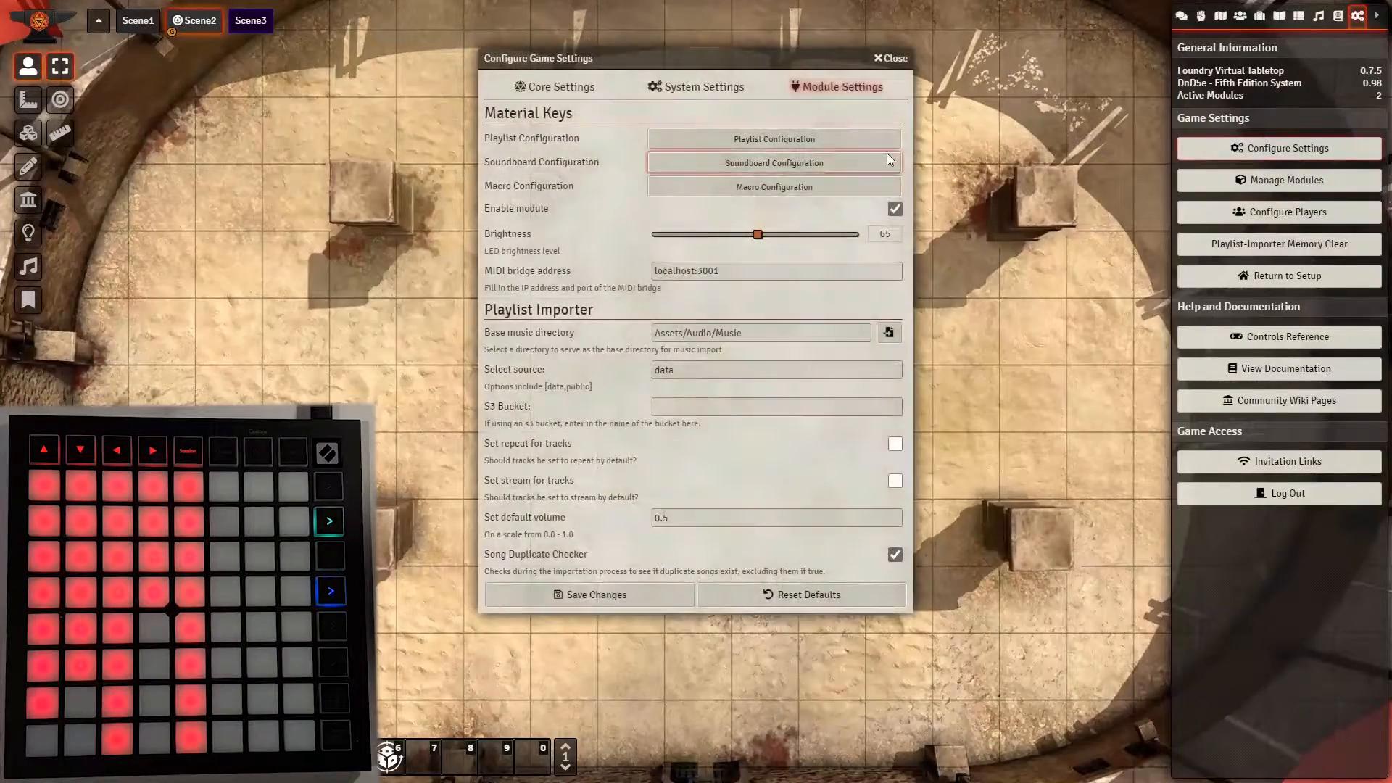
left_click_drag(757, 240, 859, 235)
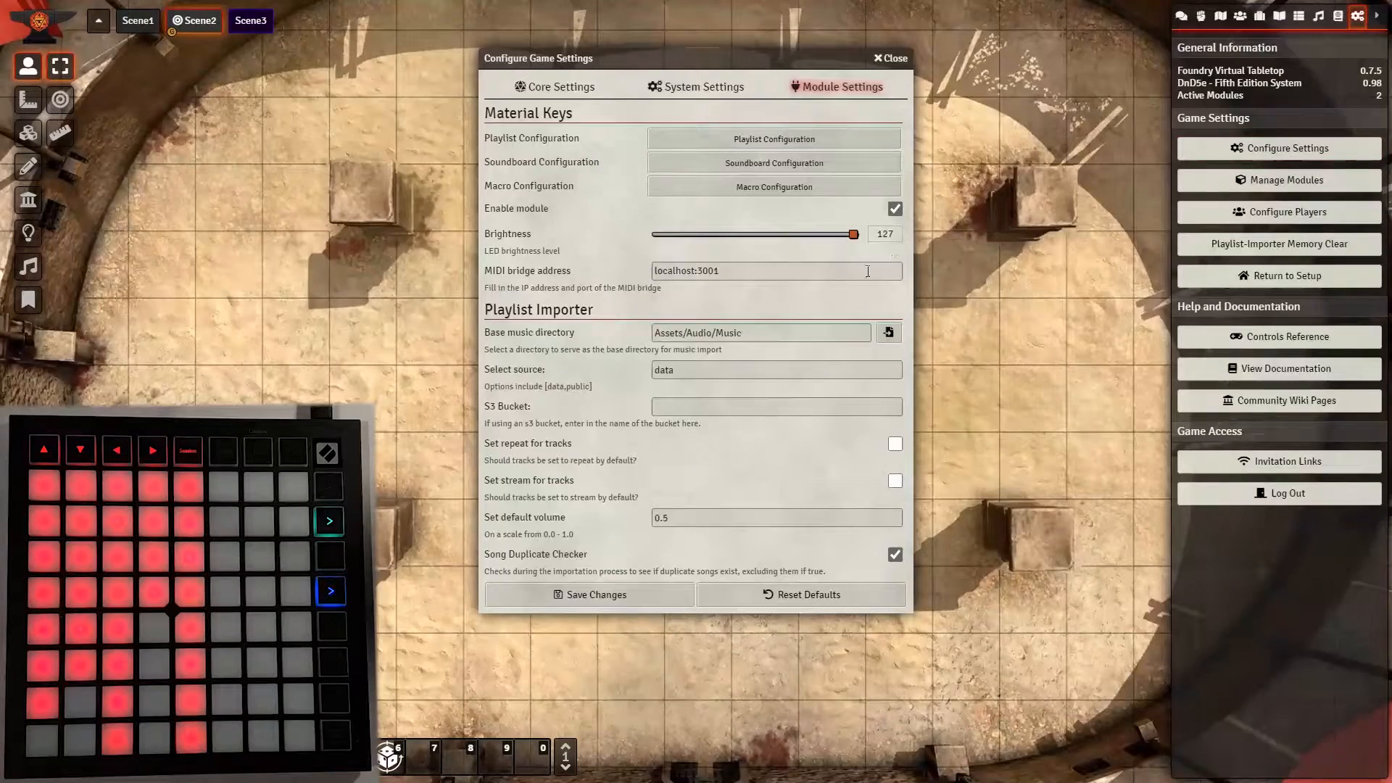
left_click(624, 589)
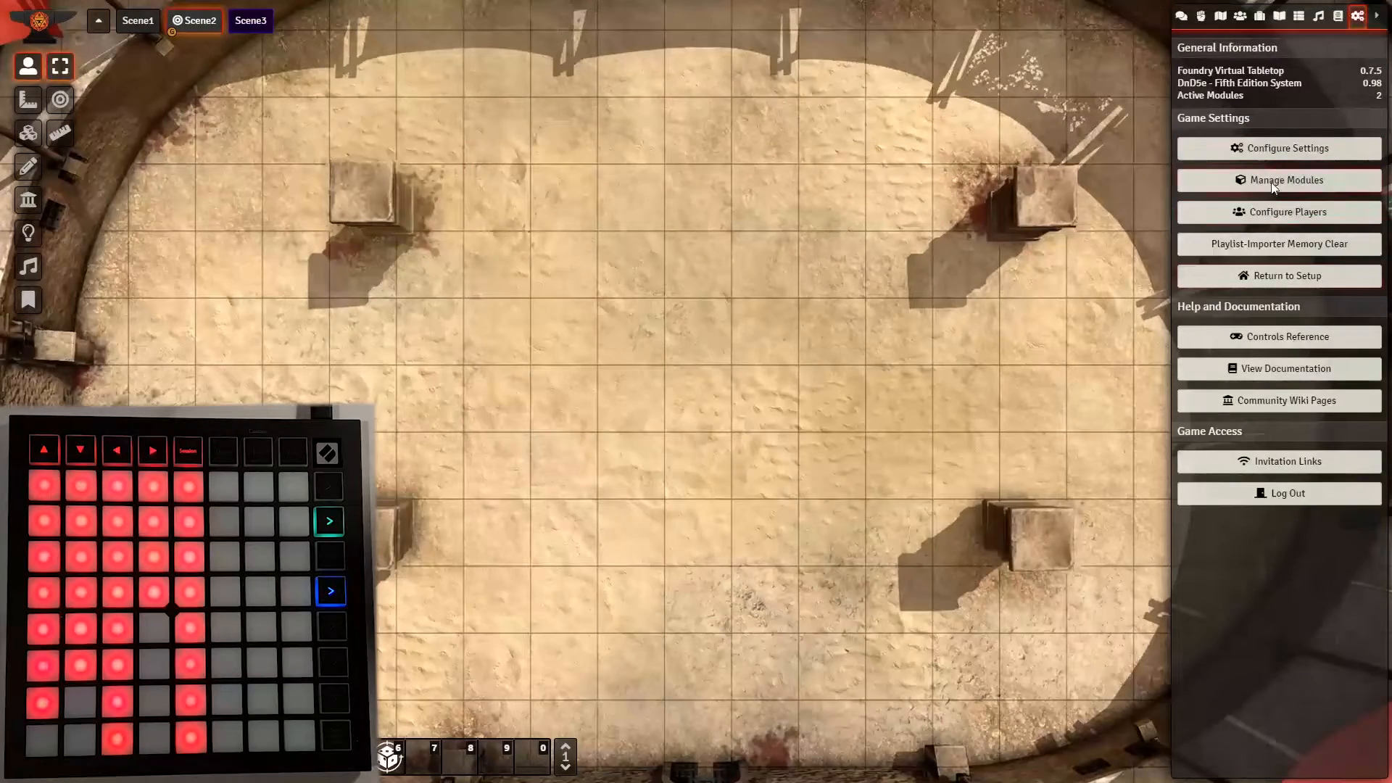
Compare the MIDI bridge address in the Material Keys module settings with the websocket address in the midiBridge console
left_click(1276, 149)
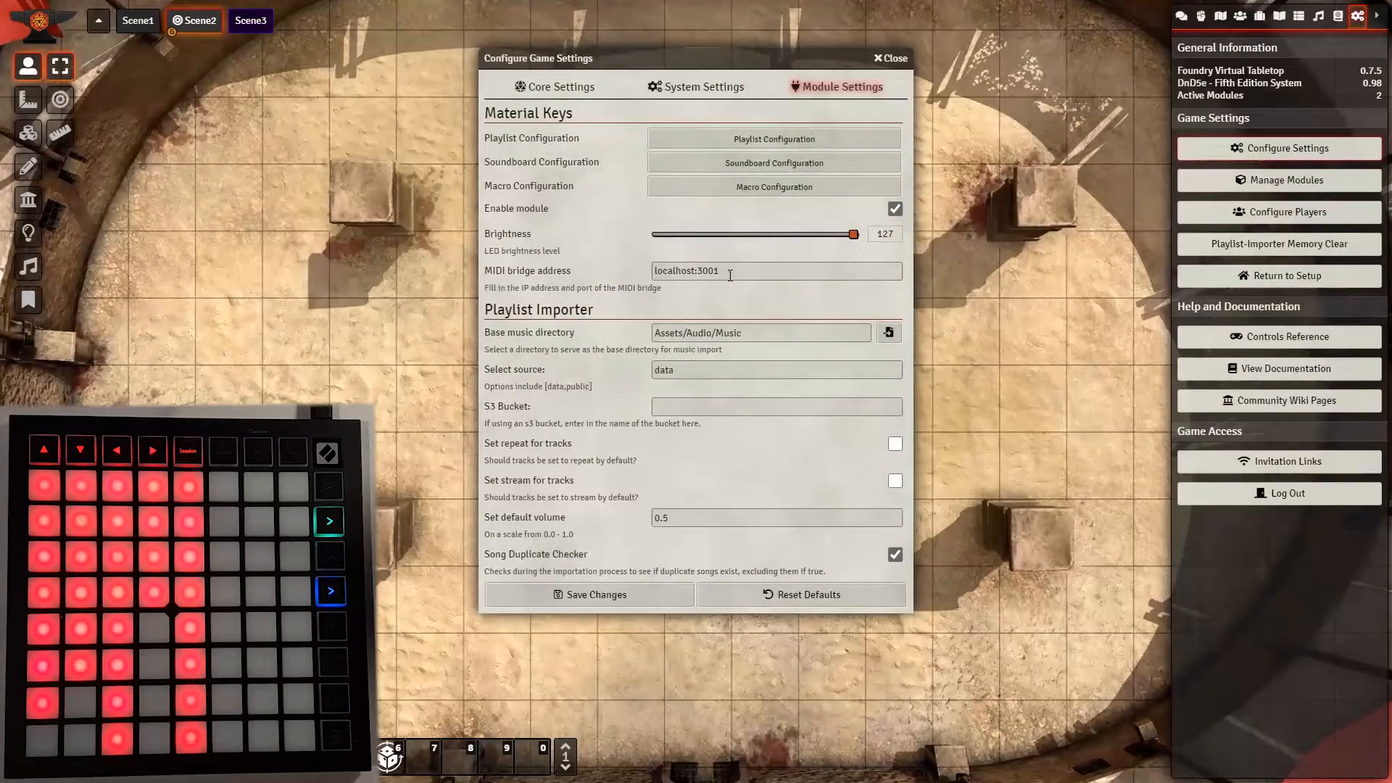
left_click_drag(725, 272, 602, 267)
left_click(525, 280)
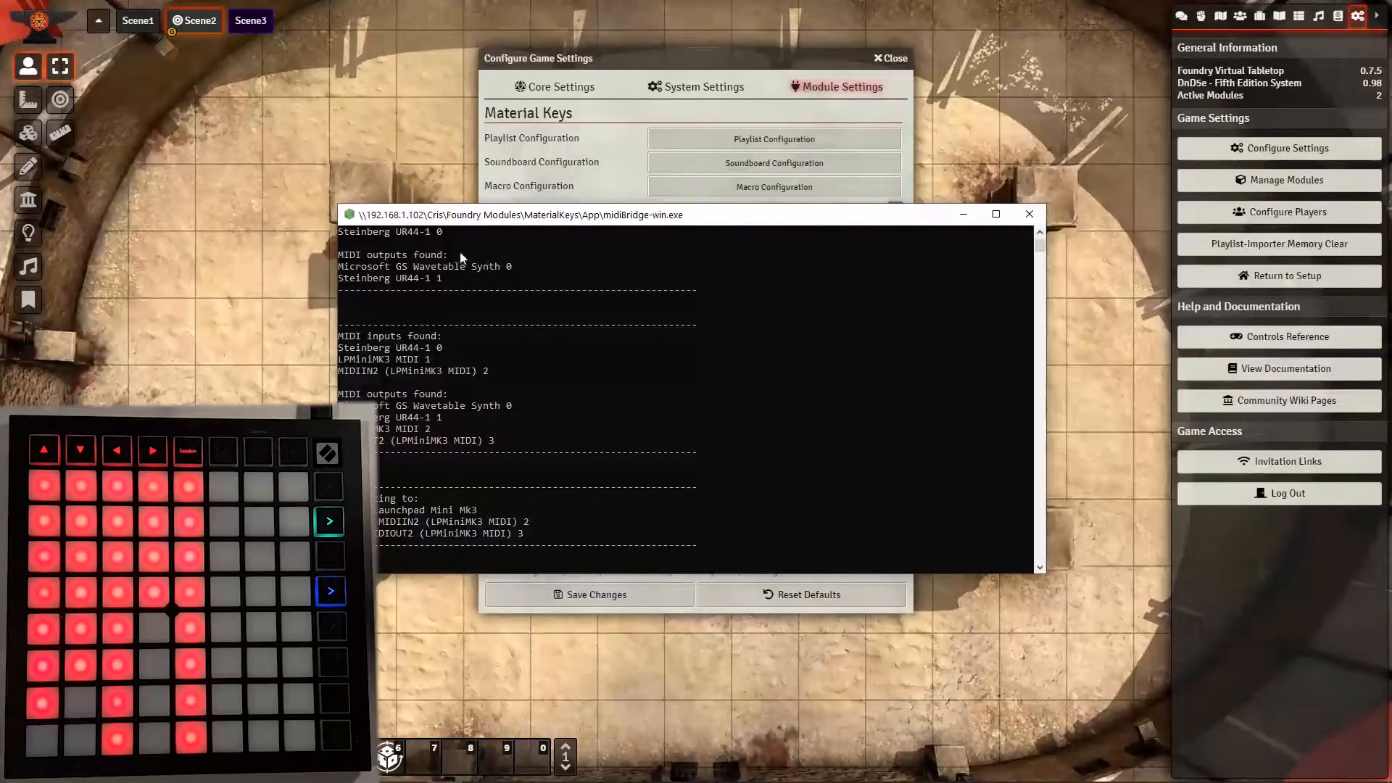
left_click_drag(543, 203, 735, 214)
left_click_drag(773, 187, 815, 90)
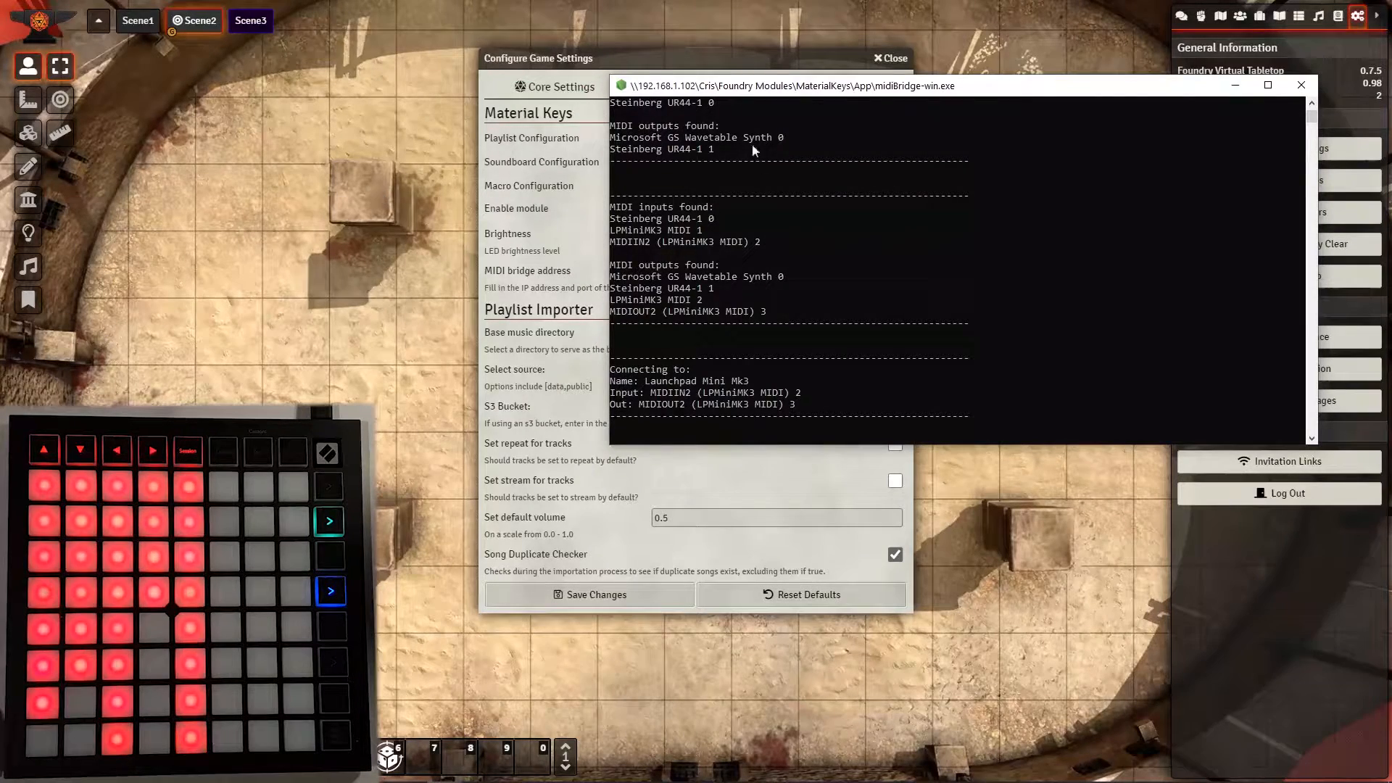
left_click_drag(769, 90, 594, 347)
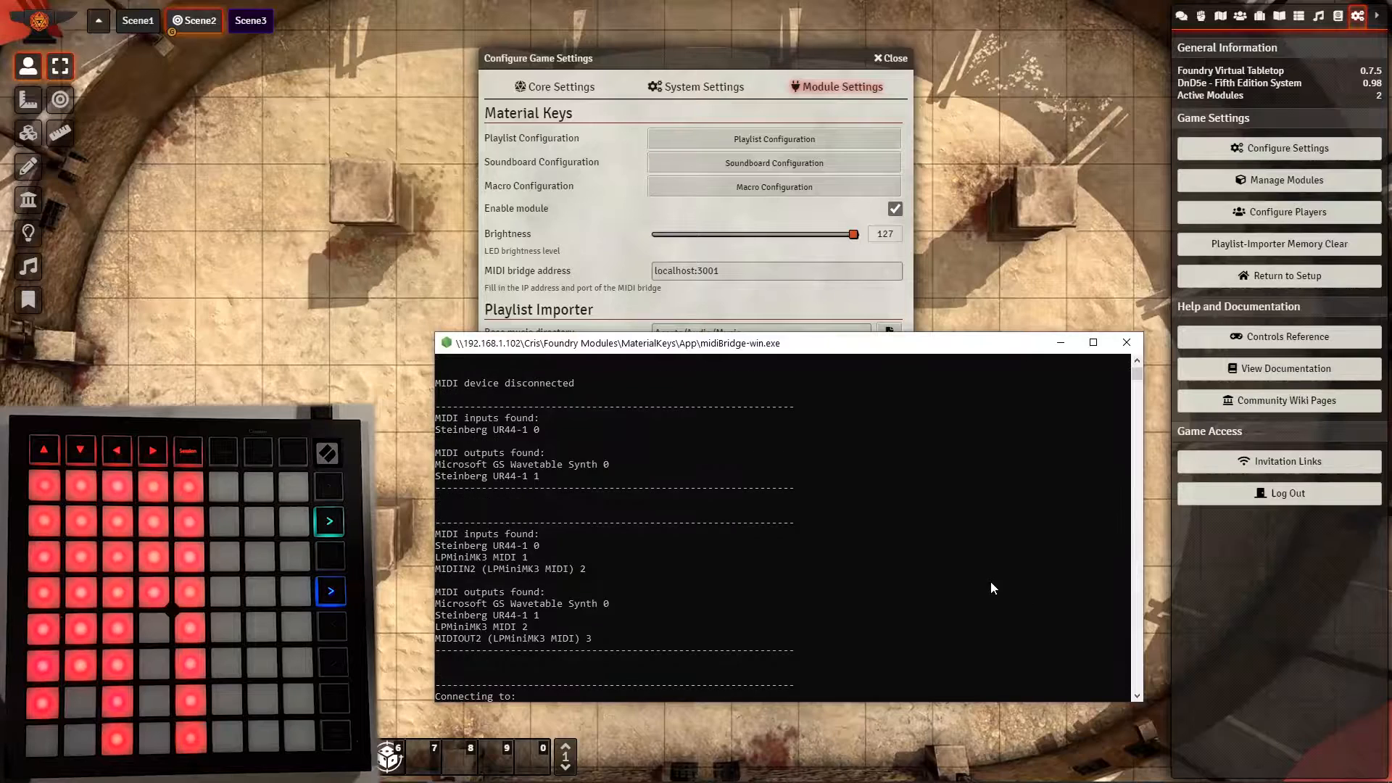
scroll(895, 557, "up", 2)
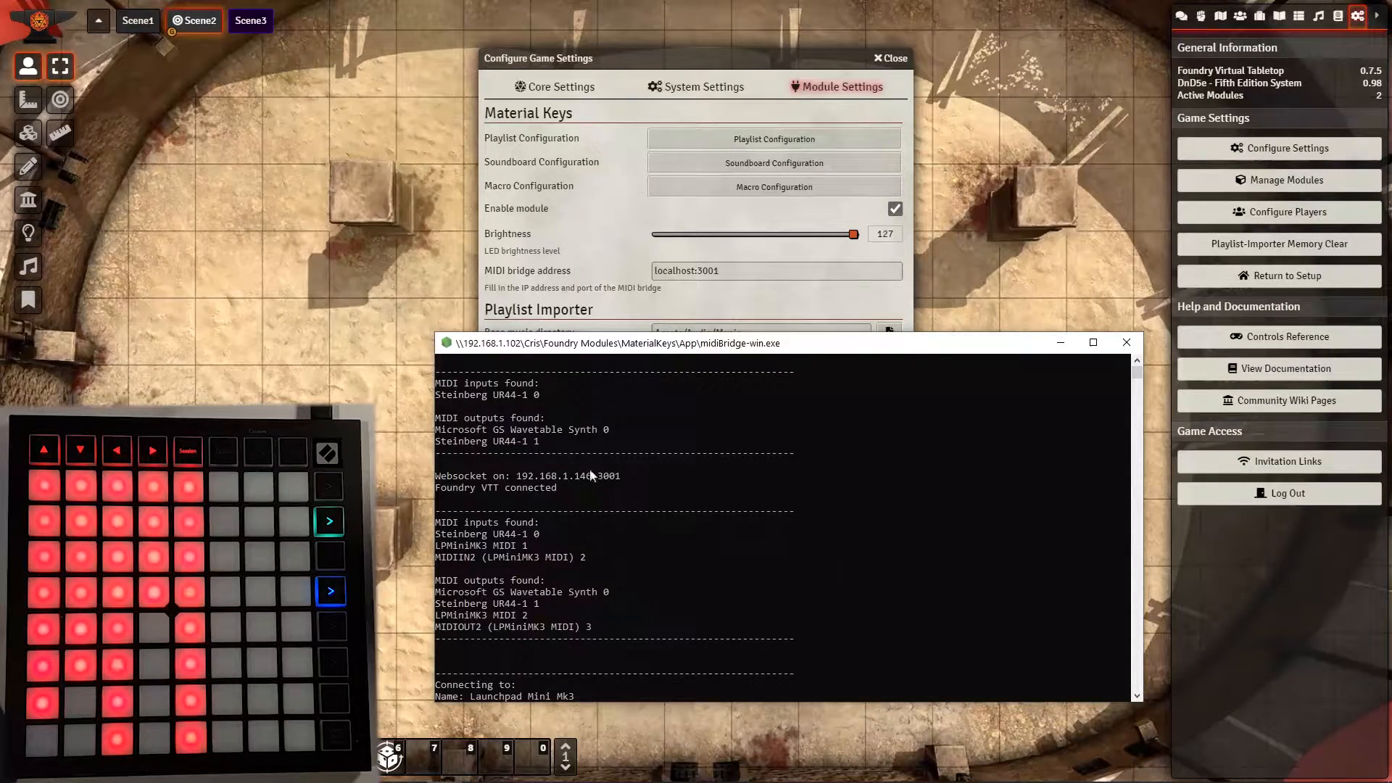
left_click_drag(516, 477, 620, 482)
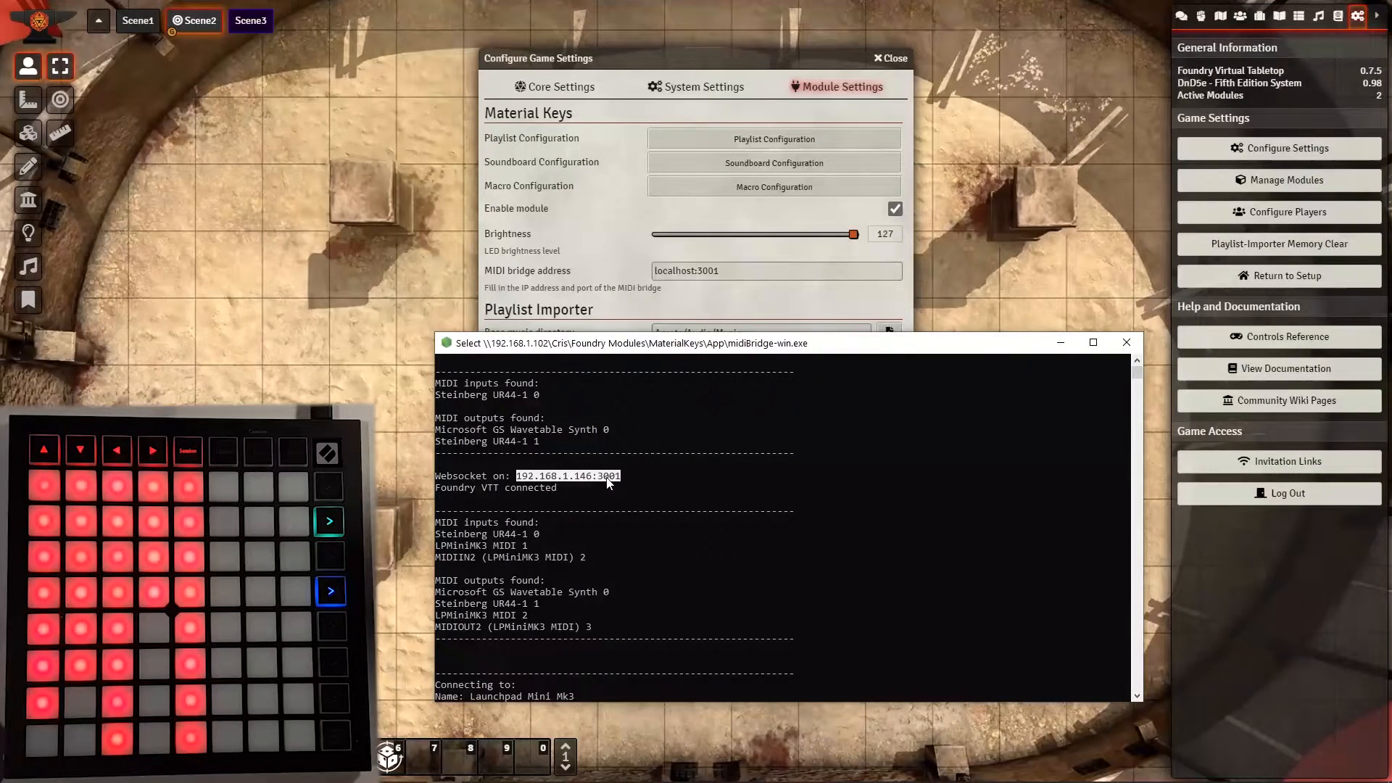
left_click(607, 481)
left_click(600, 479)
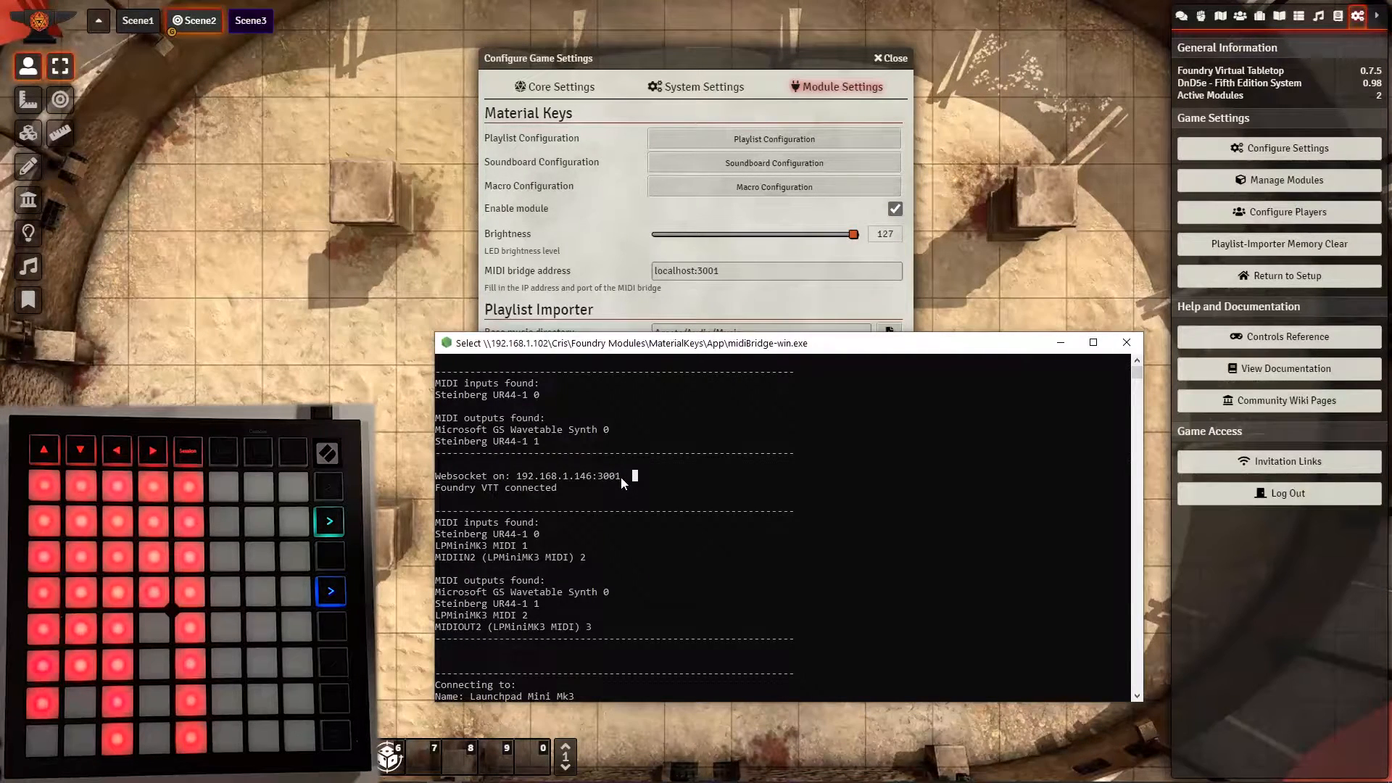
left_click(1059, 343)
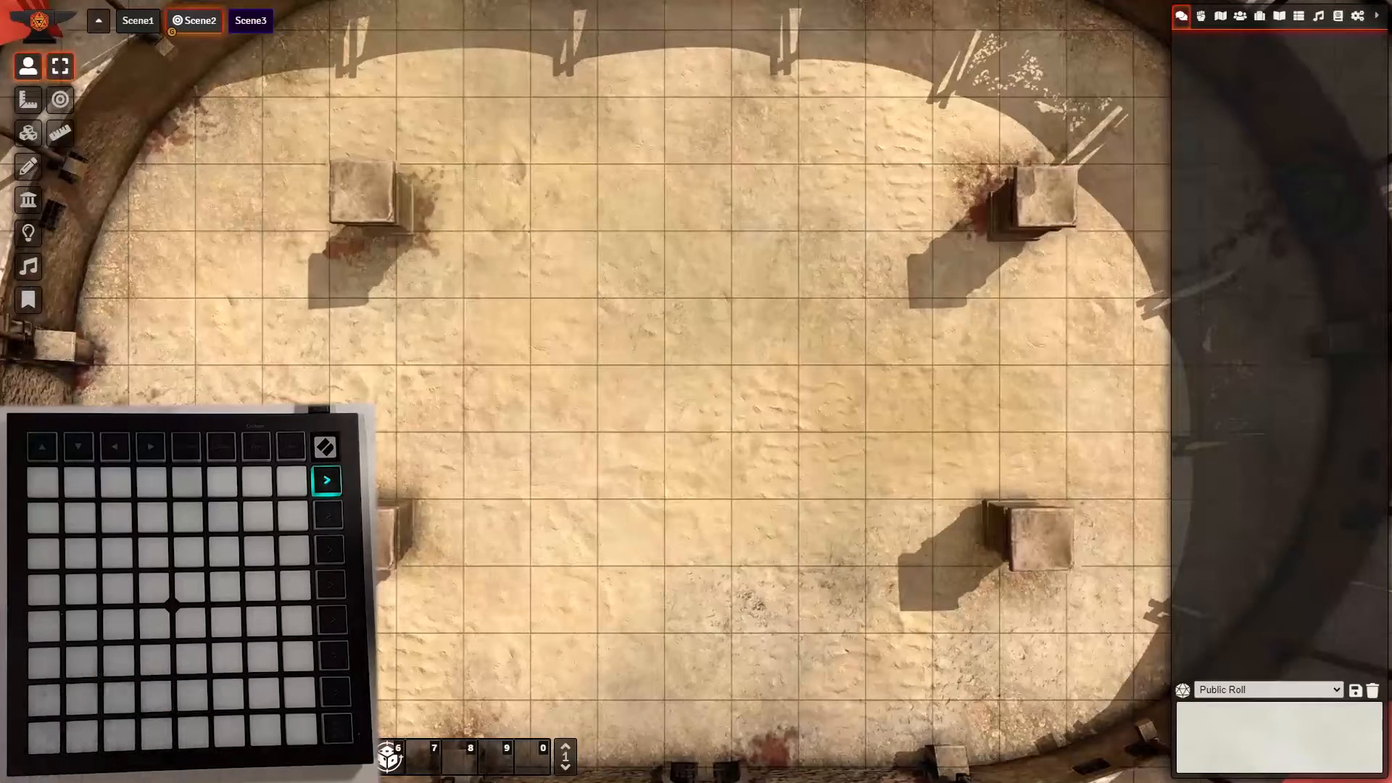
Open the Material Keys soundboard configuration from the module settings and set its playlist to Soundboard
left_click(1357, 16)
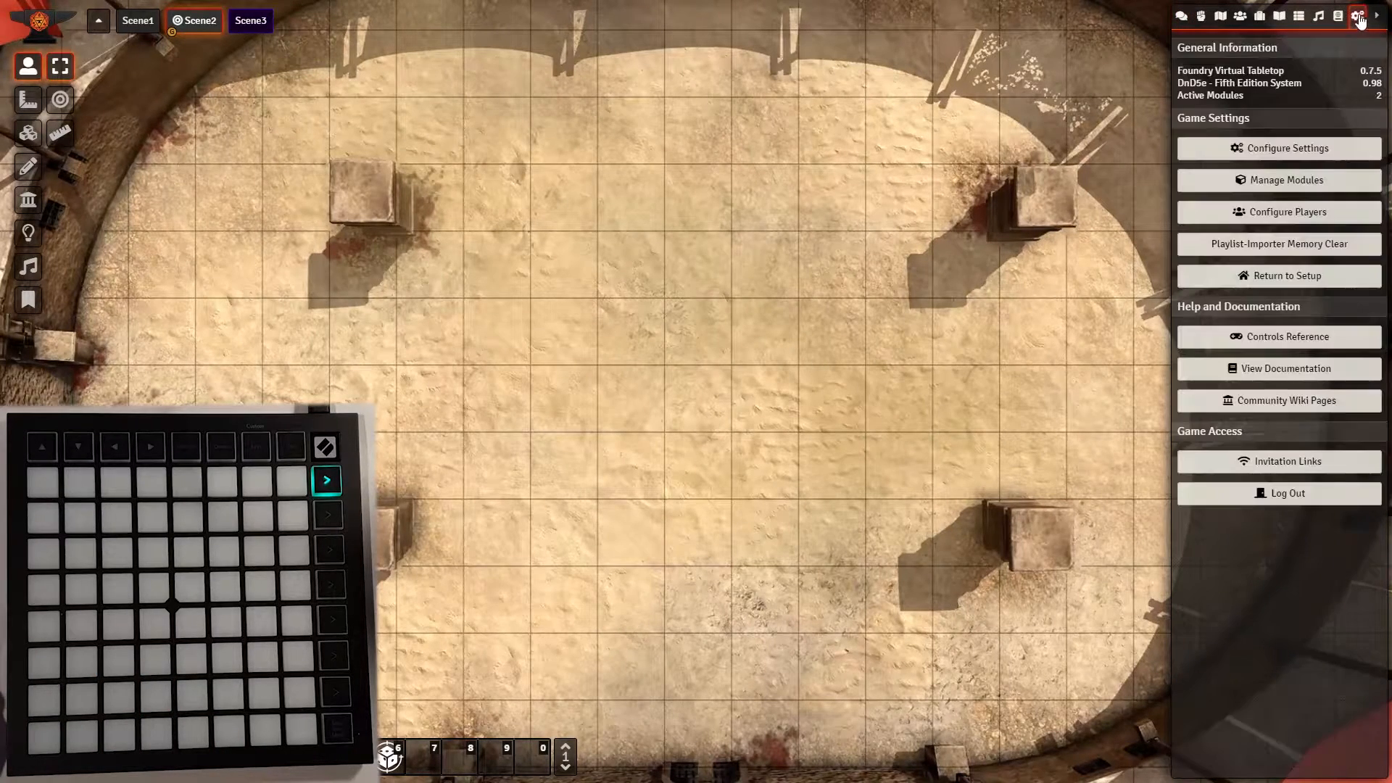
left_click(1284, 149)
left_click(805, 88)
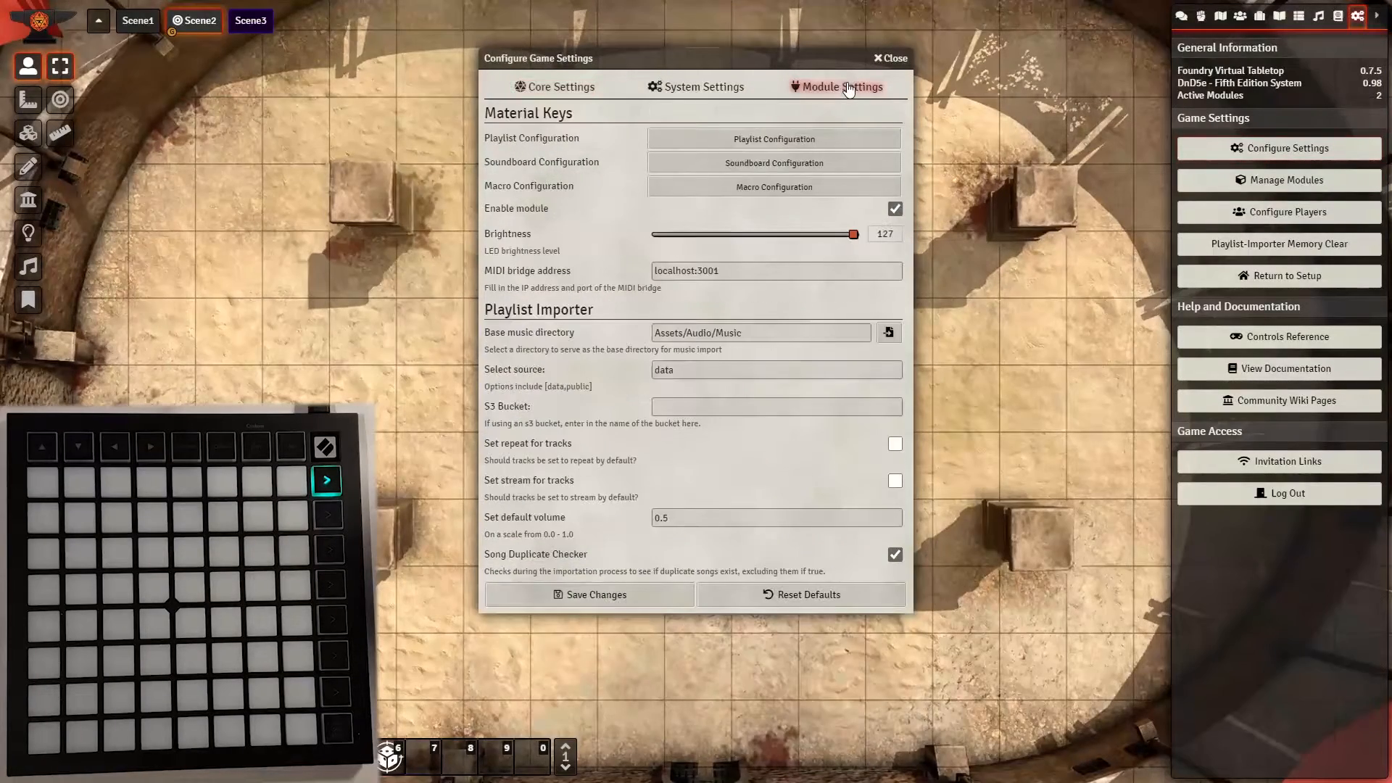
left_click(774, 163)
left_click_drag(873, 116, 914, 31)
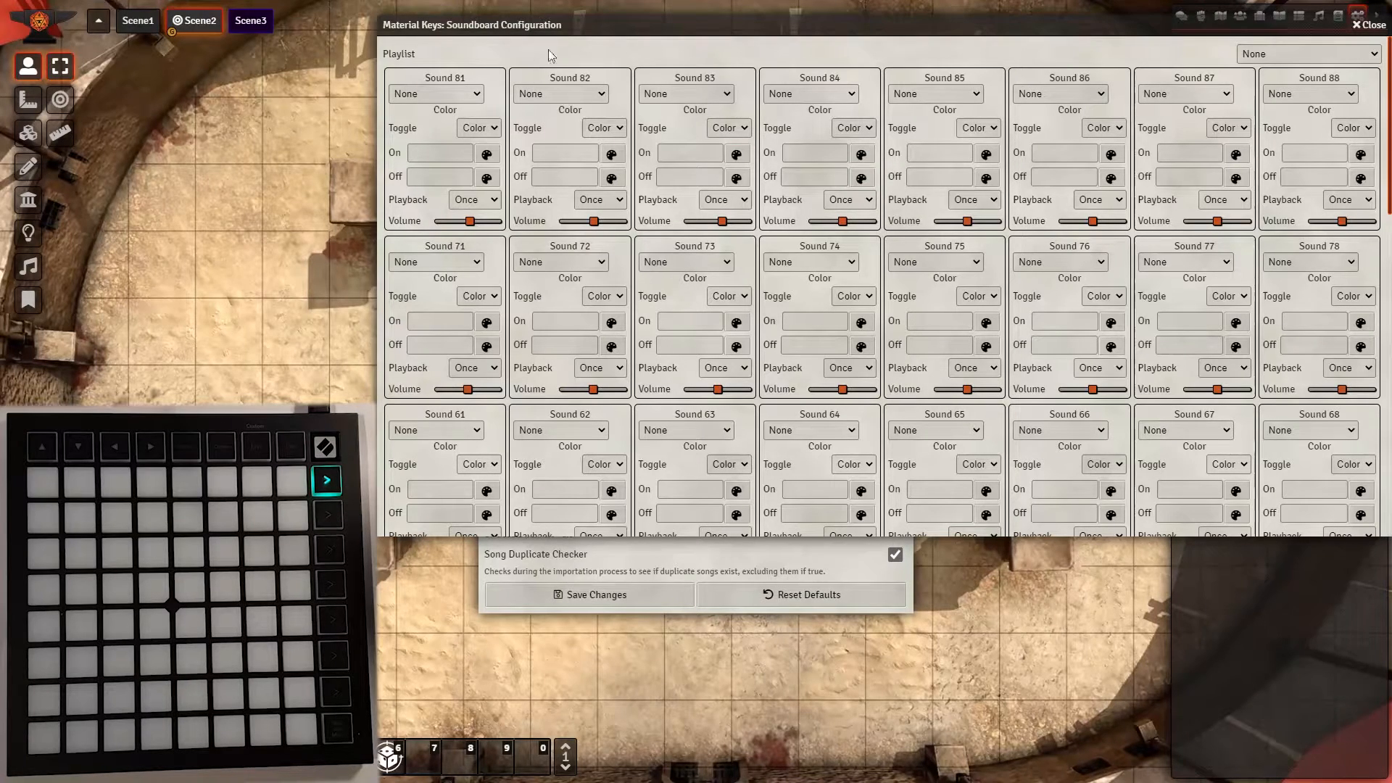
left_click(1269, 49)
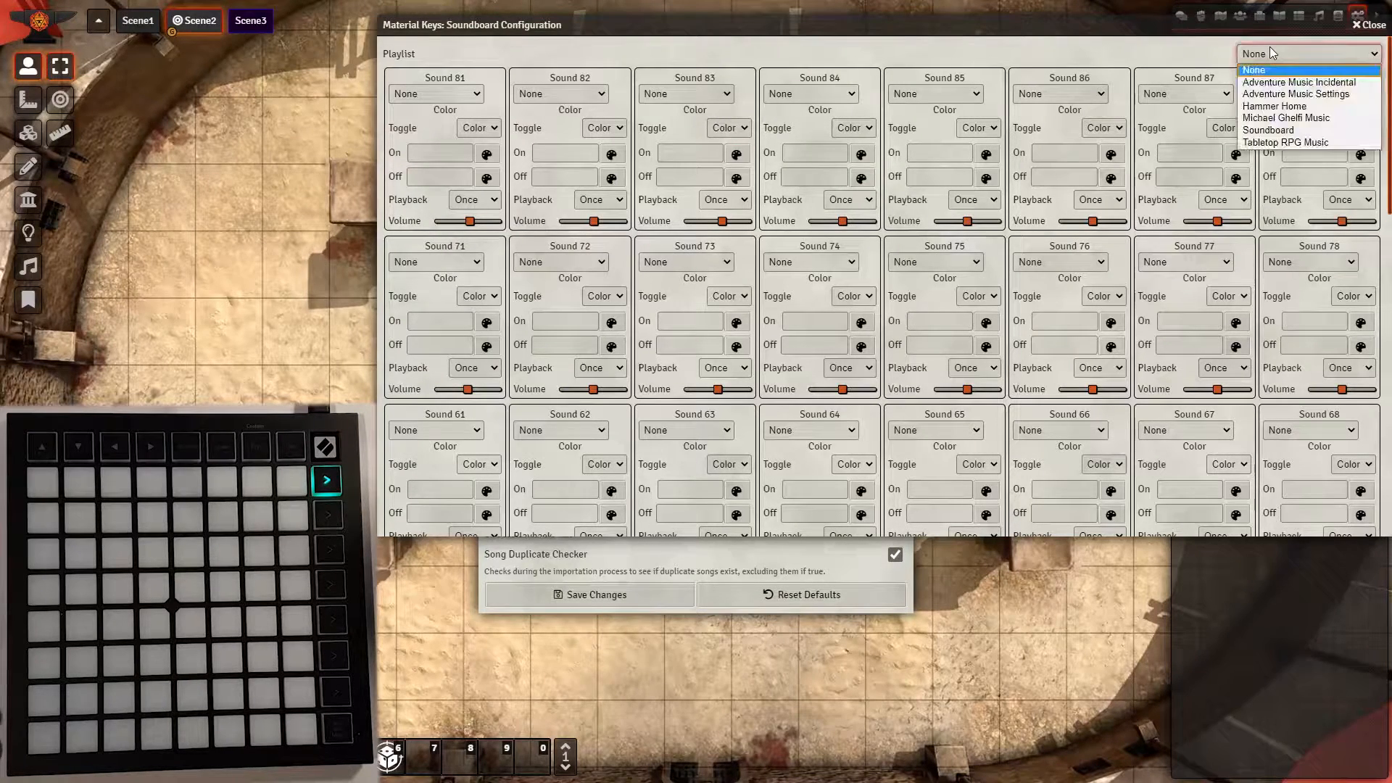
left_click(1285, 133)
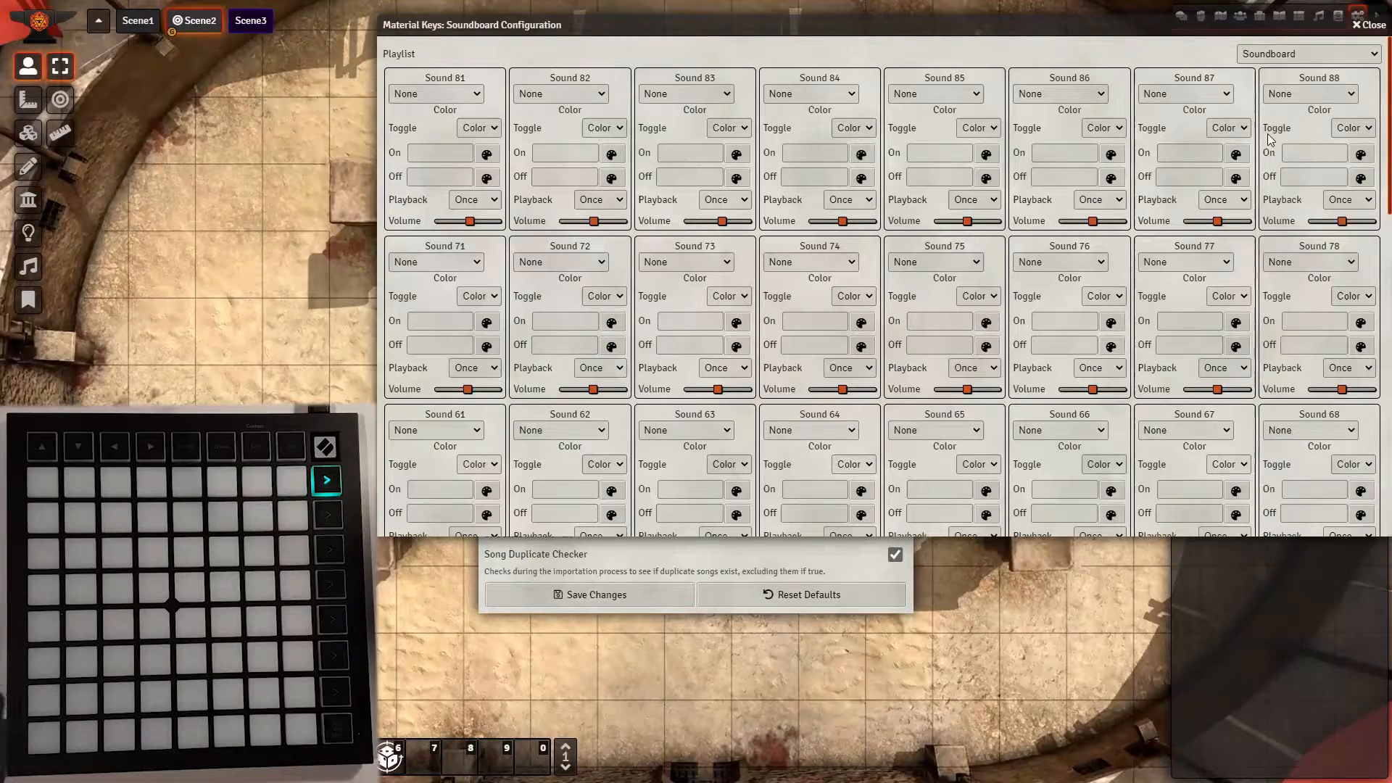
Assign the fireplace sound to Sound 81 and keep its toggle mode as Color
scroll(1267, 134, "down", 10)
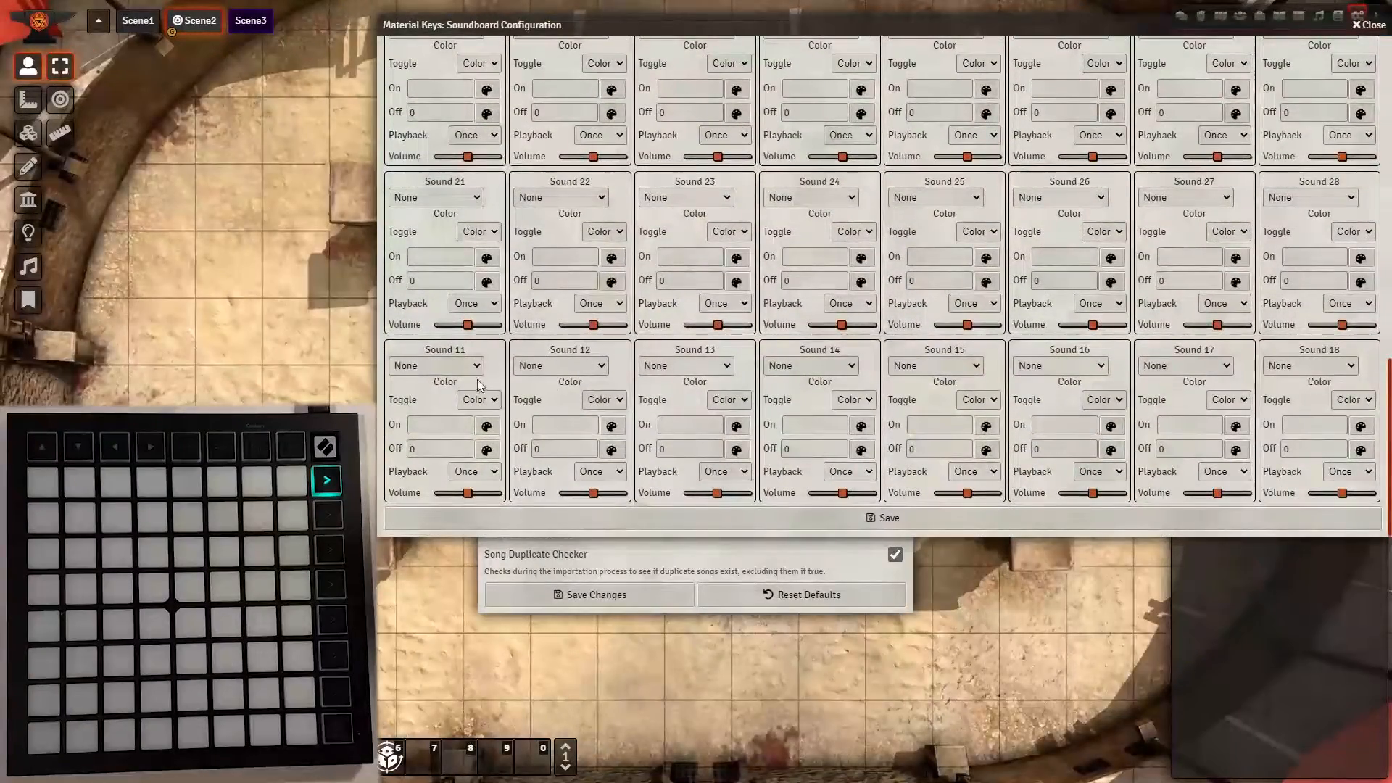
scroll(874, 342, "up", 5)
scroll(874, 343, "up", 3)
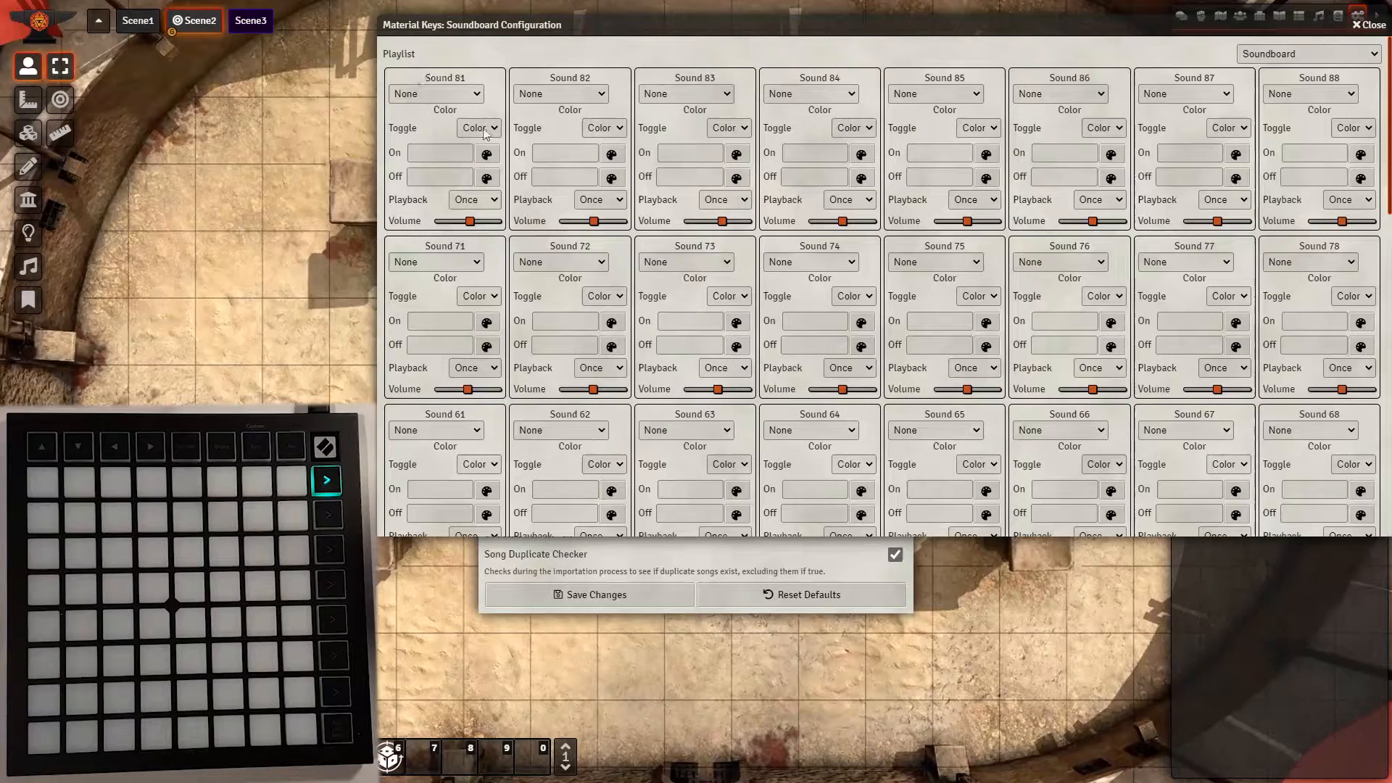
left_click(459, 96)
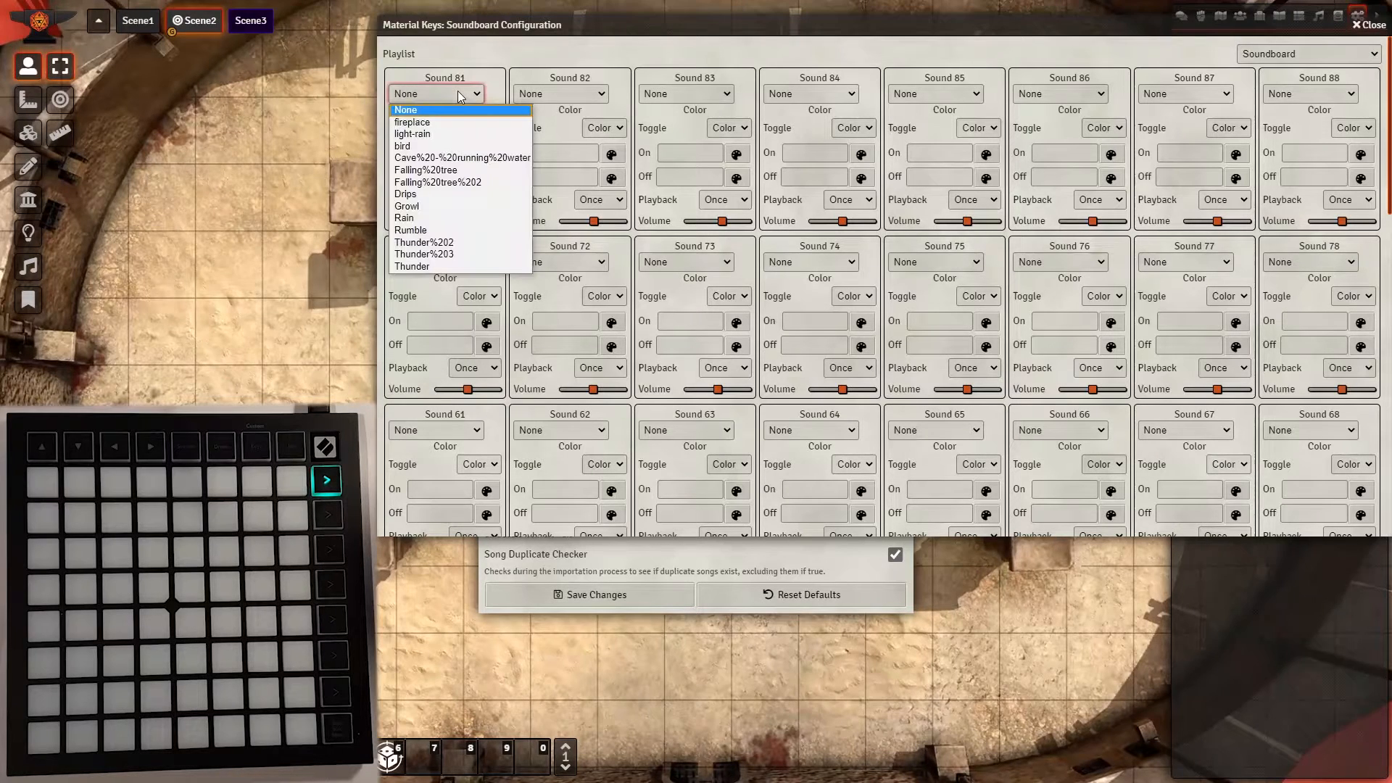
left_click(426, 123)
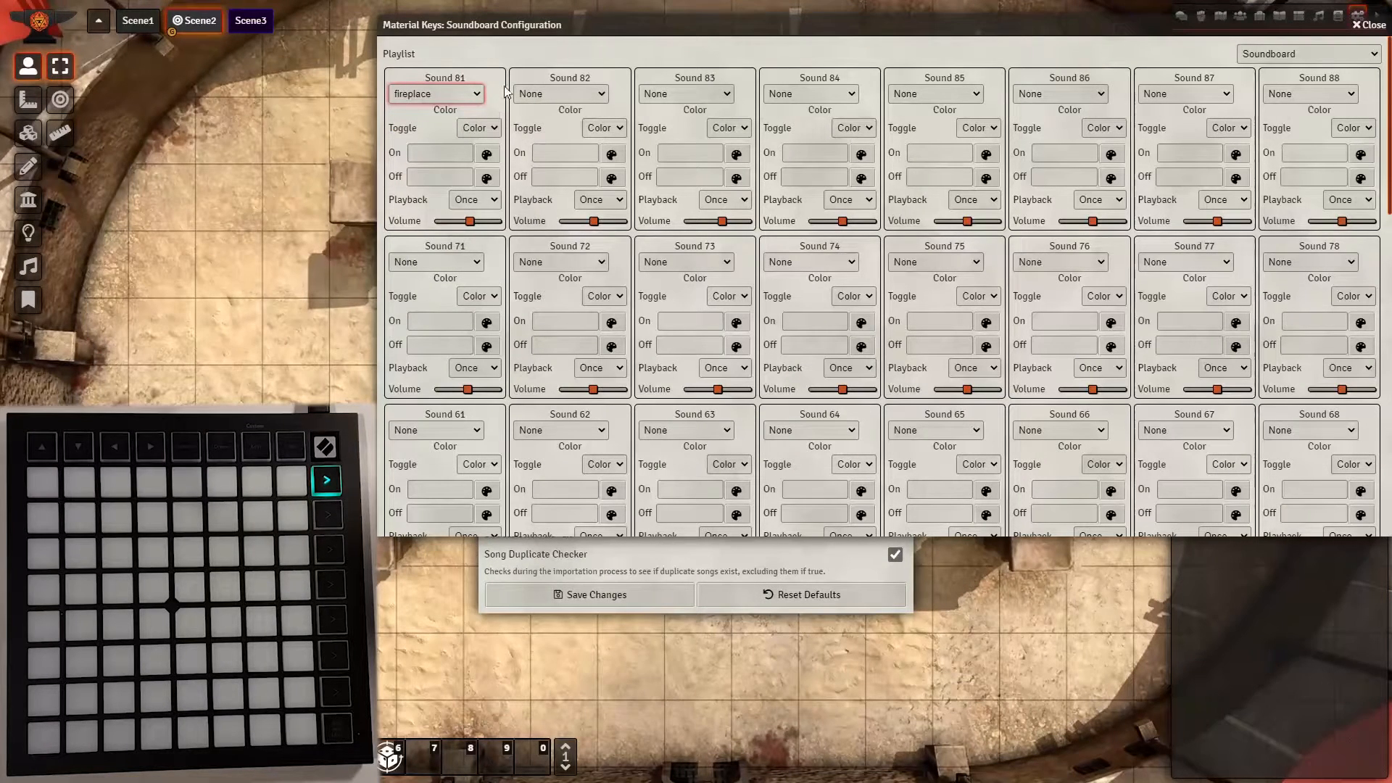
left_click(505, 86)
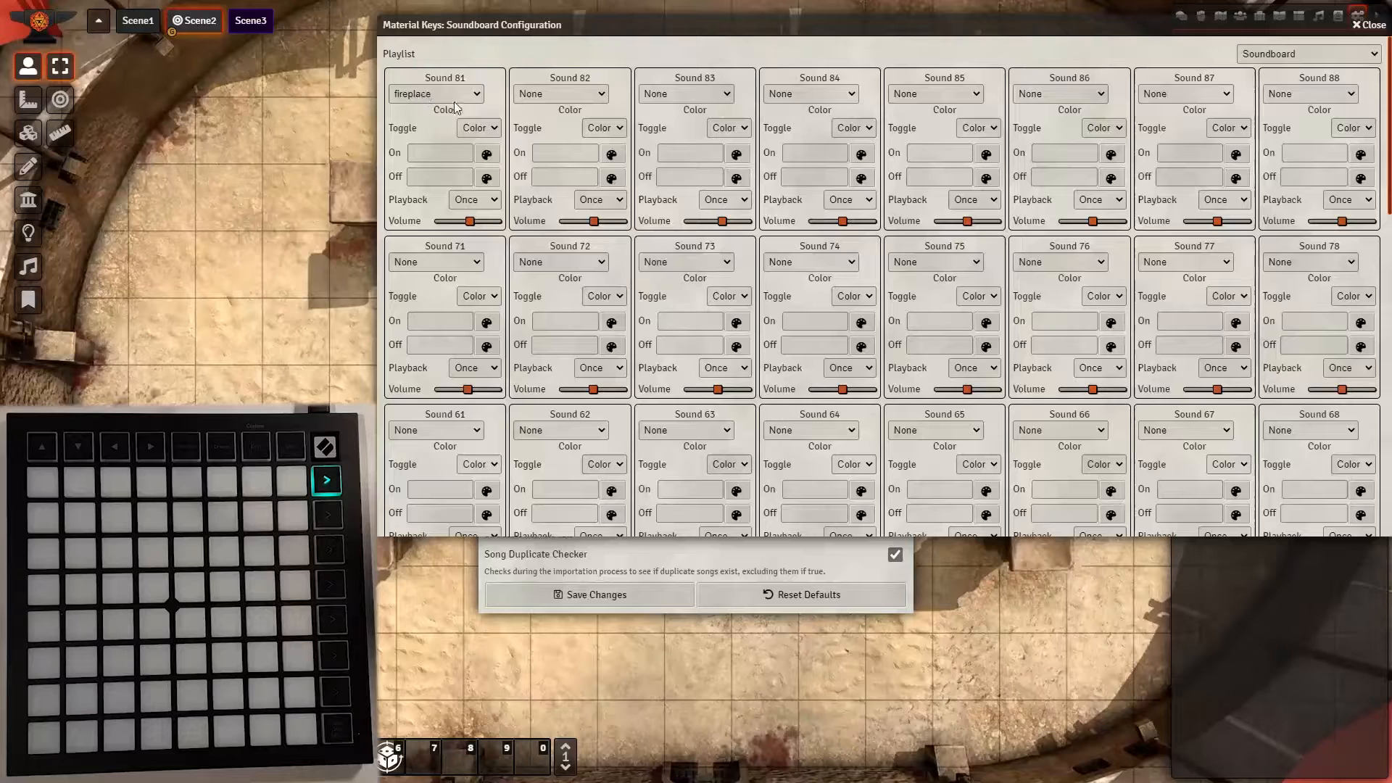
left_click(479, 129)
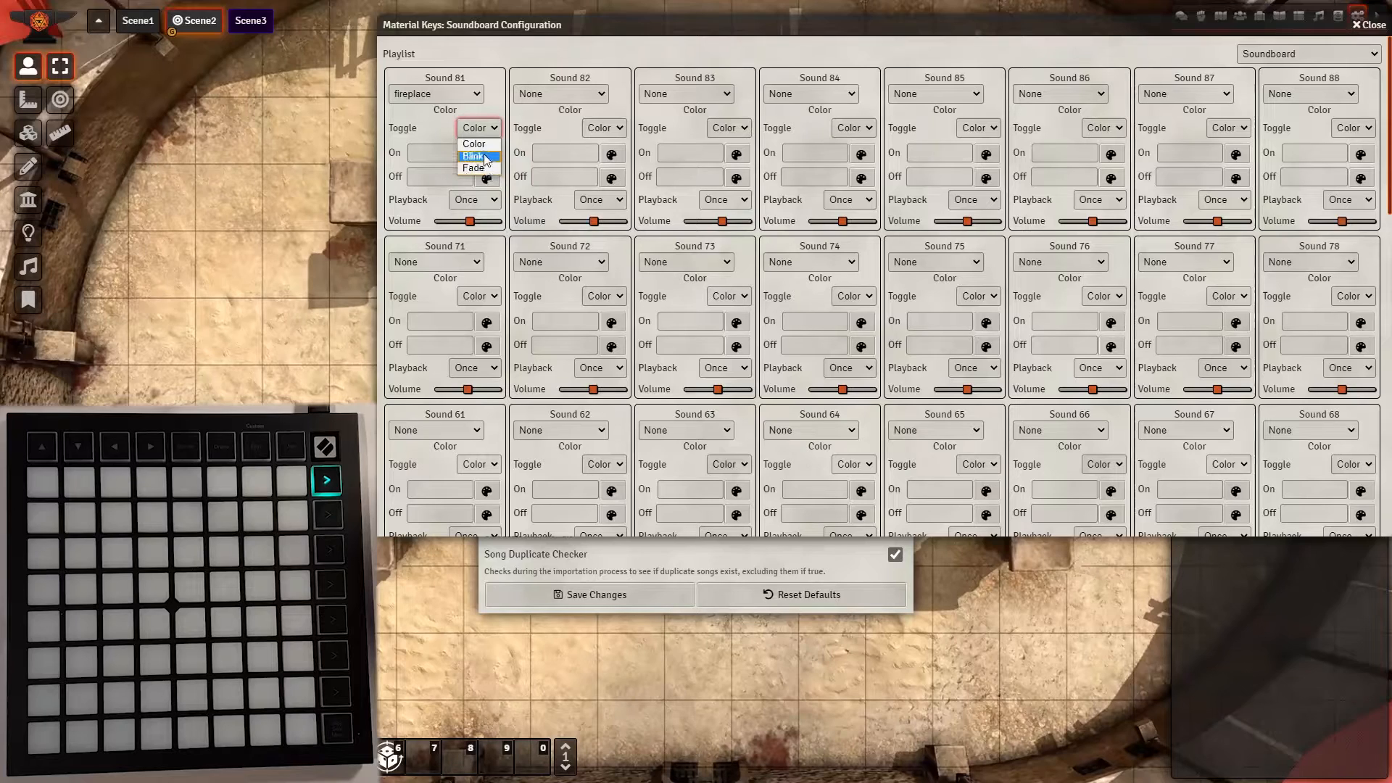
left_click(478, 145)
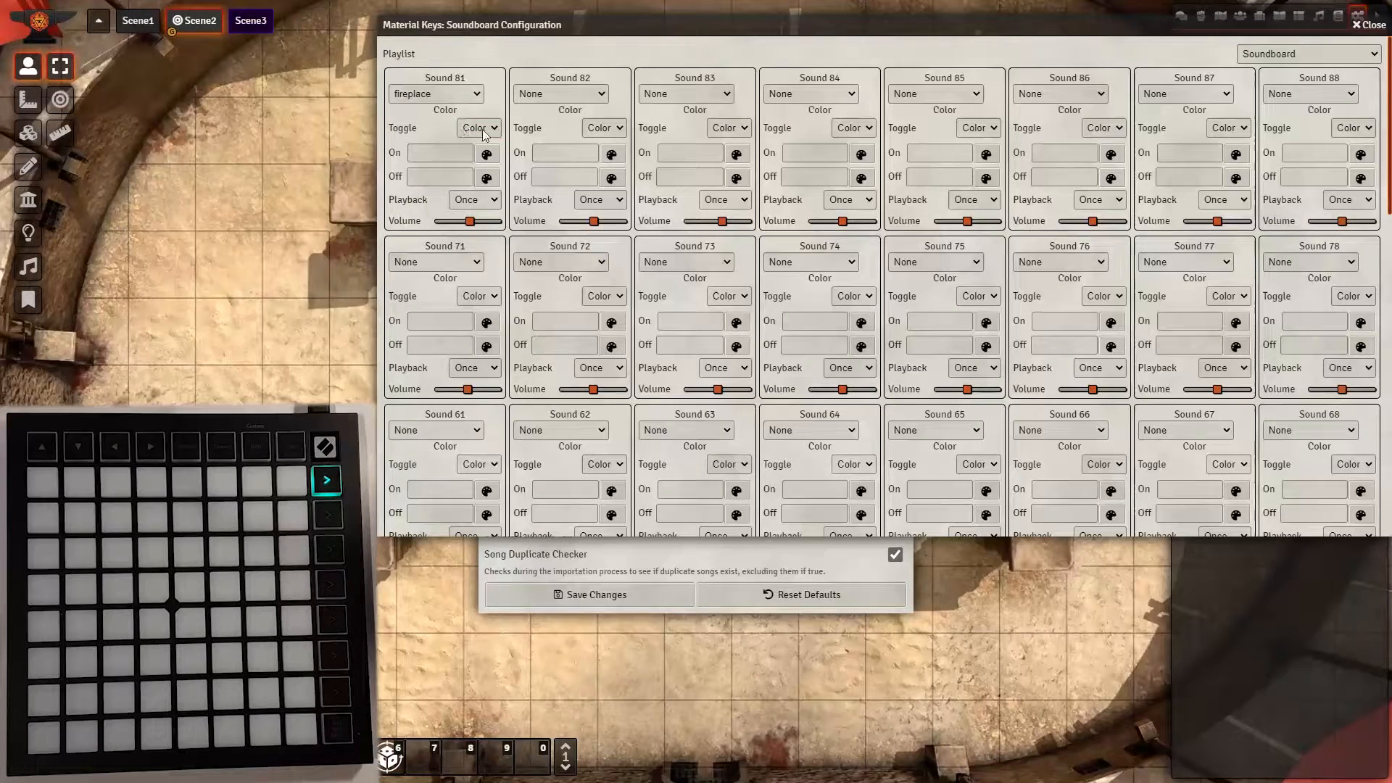
Set Sound 81's on color to 9 and off color to 11 with the color pickers, keeping playback at Once
left_click(424, 151)
left_click(428, 174)
left_click(425, 155)
left_click(440, 176)
left_click(489, 179)
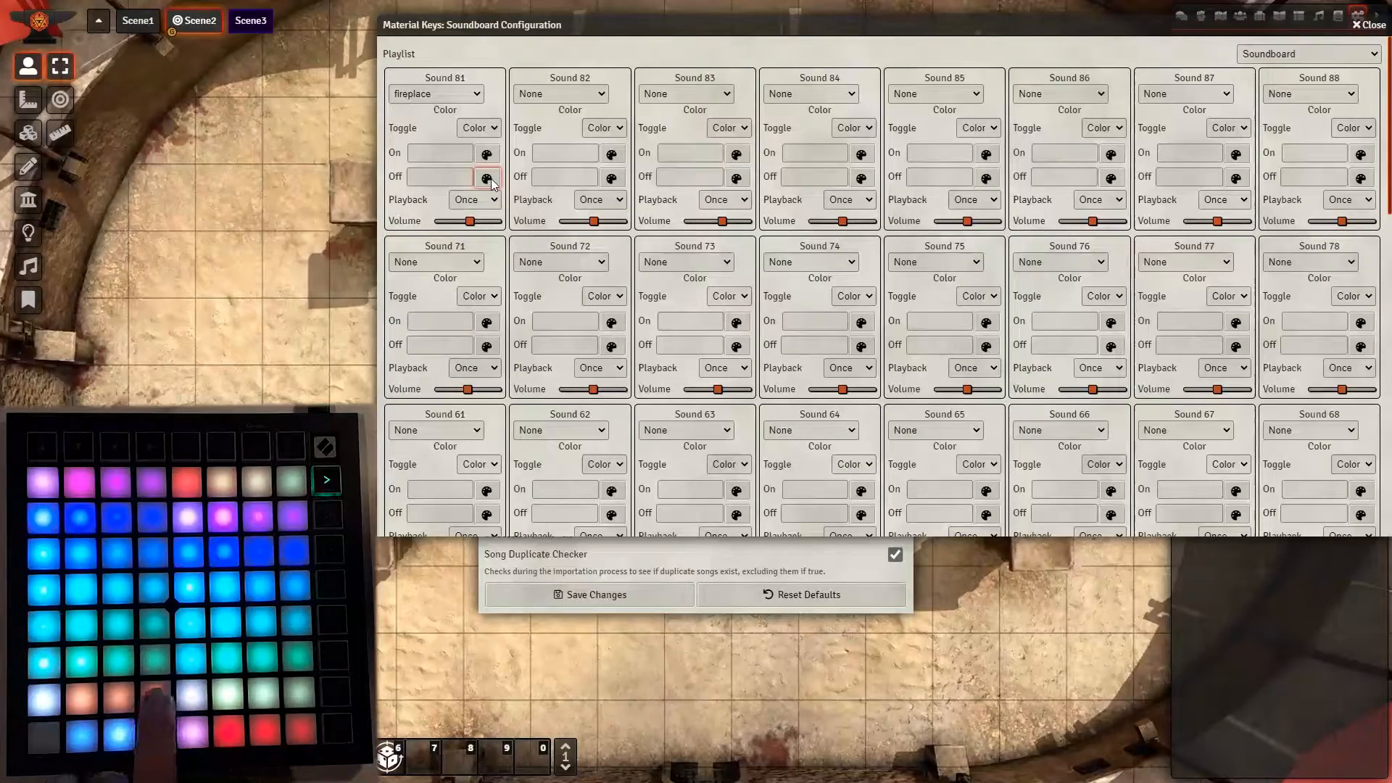
left_click(488, 155)
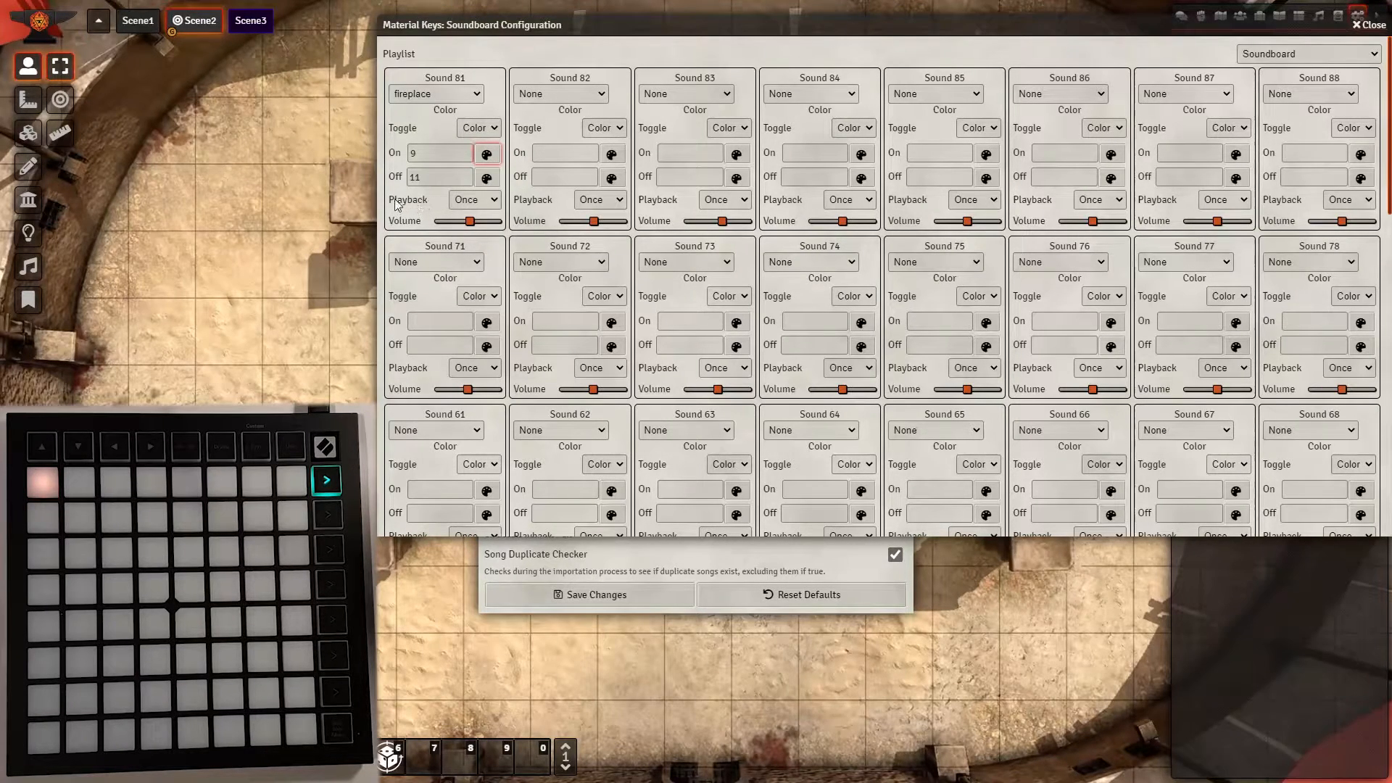
left_click(468, 201)
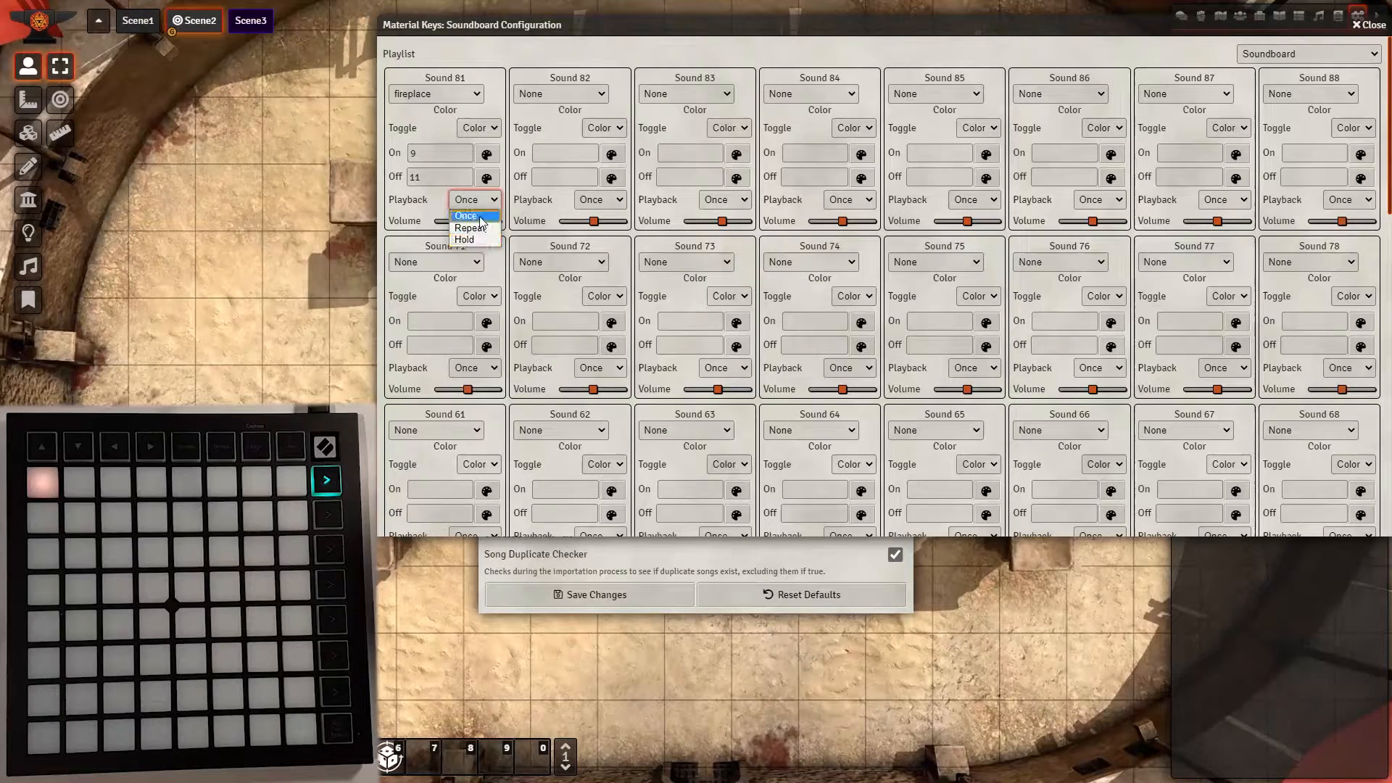
left_click(482, 217)
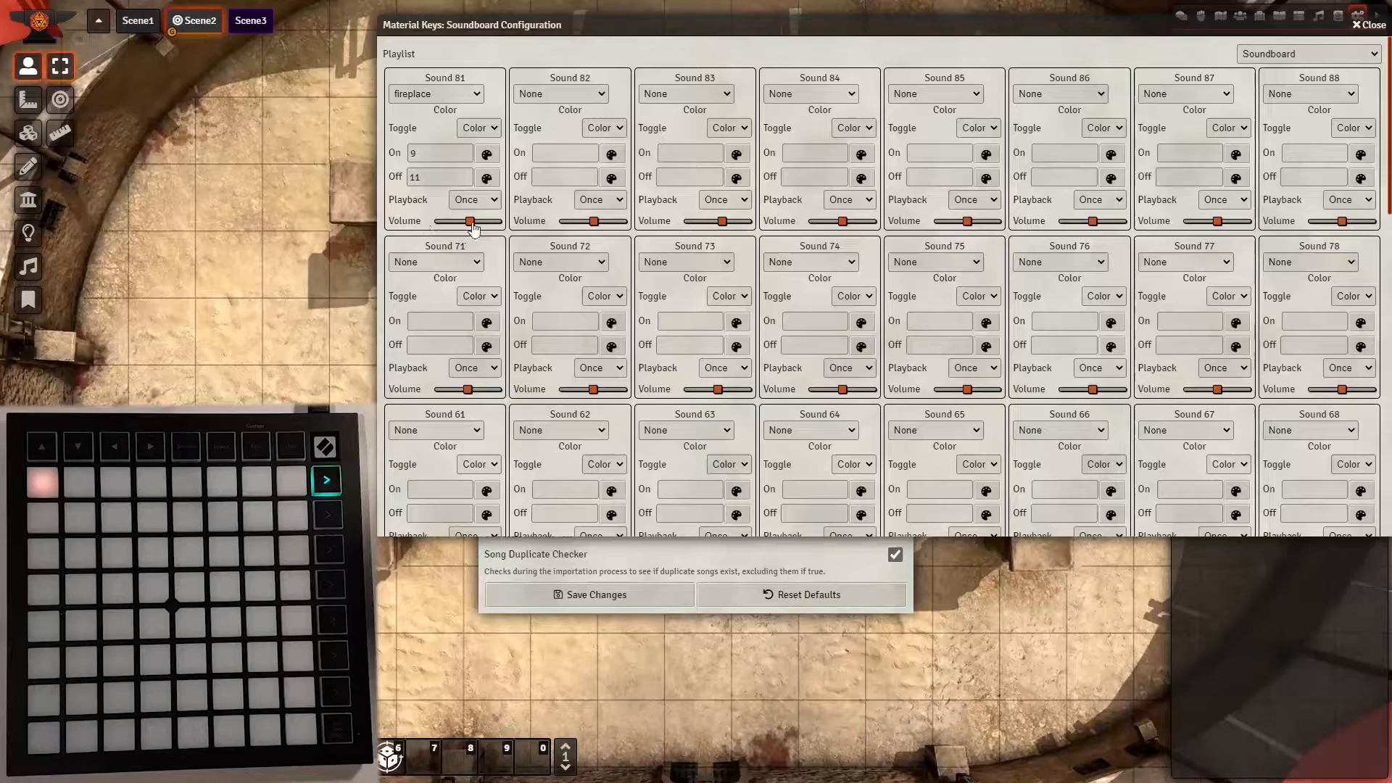
Adjust the volume of Sound 81 slightly and save the soundboard configuration
mouse_move(473, 228)
left_mouse_down()
mouse_move(450, 228)
mouse_move(500, 229)
mouse_move(450, 228)
mouse_move(471, 228)
left_mouse_up()
scroll(860, 525, "down", 10)
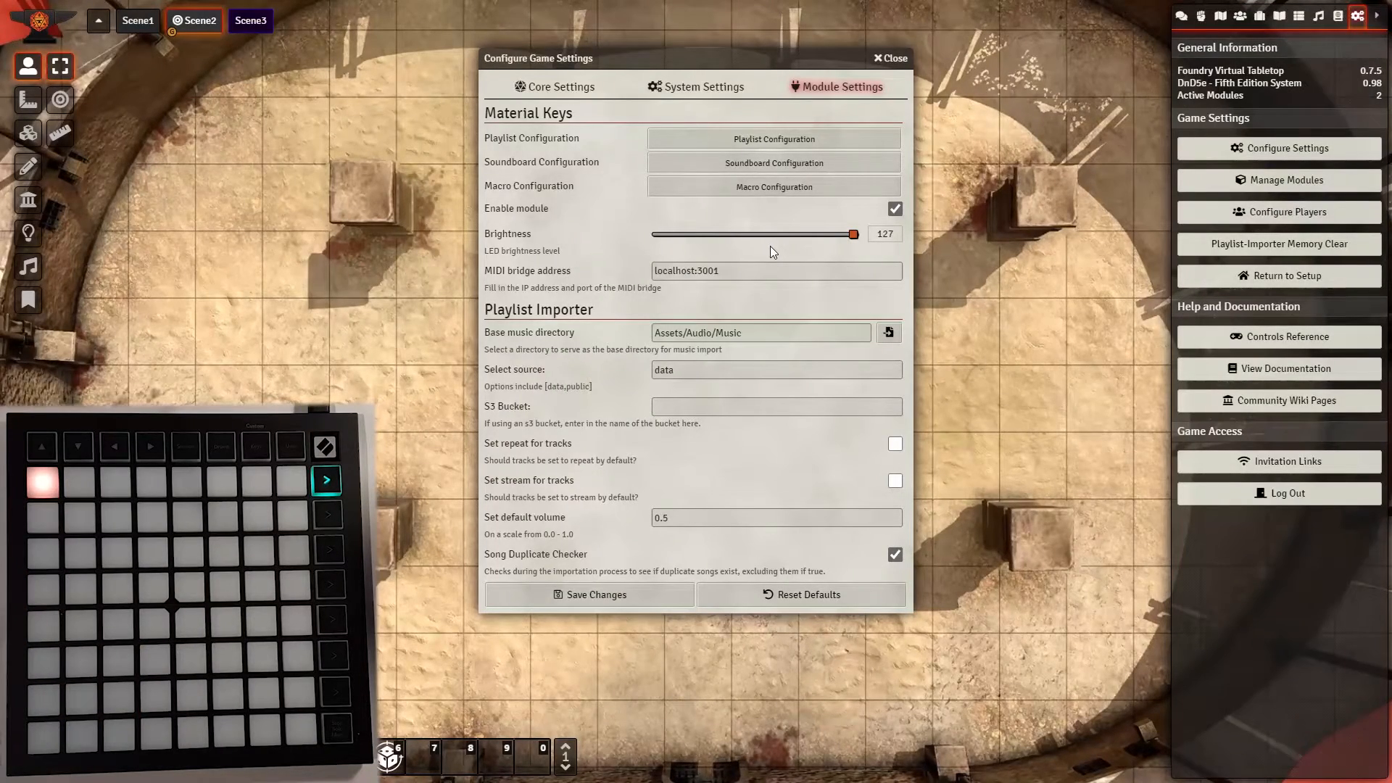
Reopen the soundboard configuration, set Sound 81's playback to Repeat and its toggle mode to Blink, and save
left_click(779, 184)
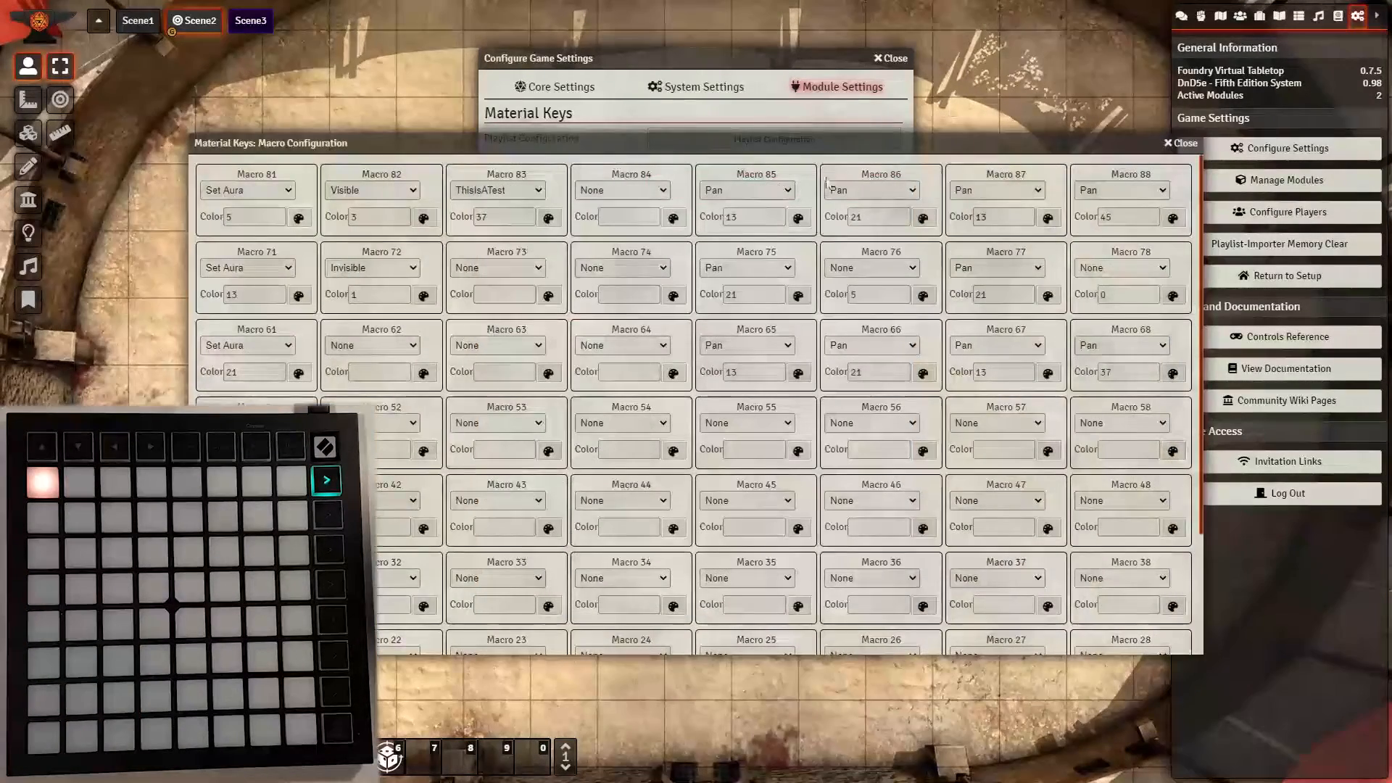
left_click(1158, 140)
left_click(776, 162)
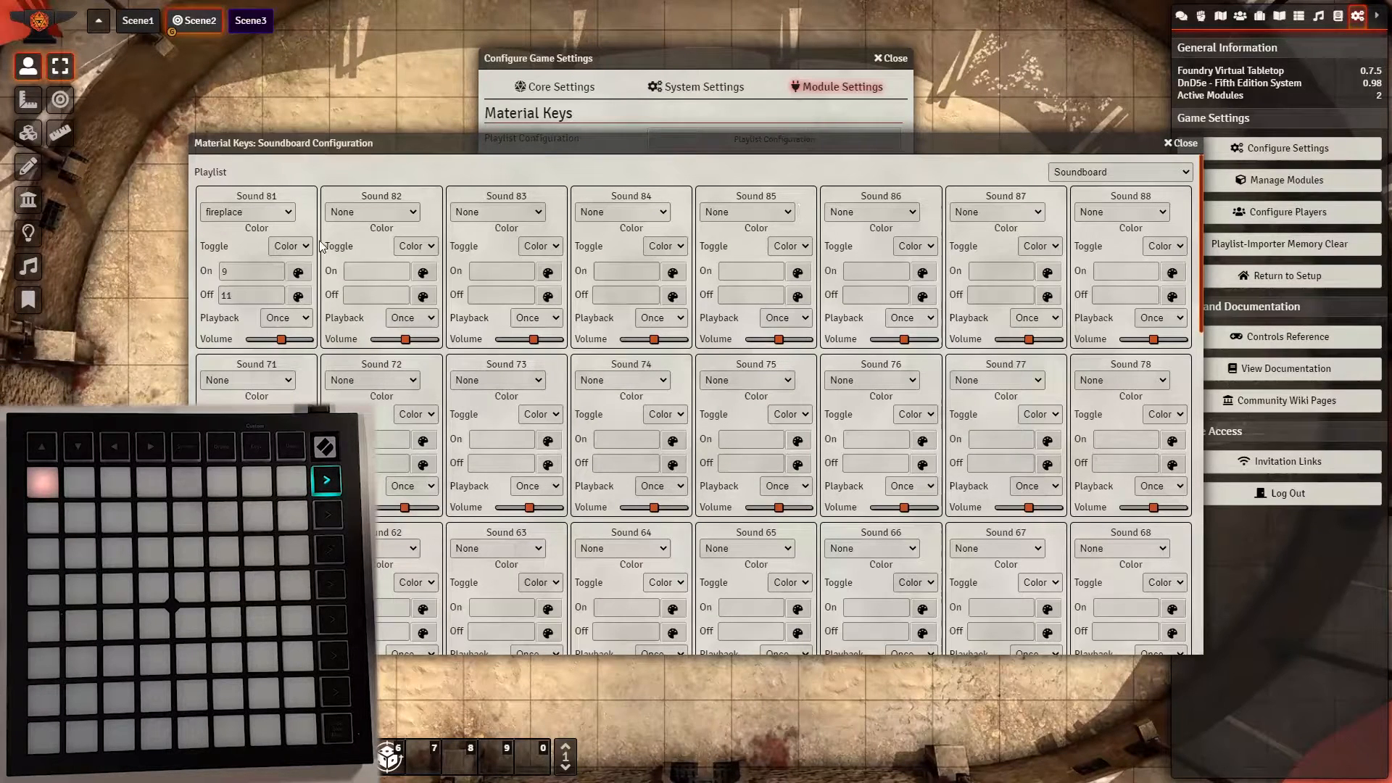
left_click(283, 319)
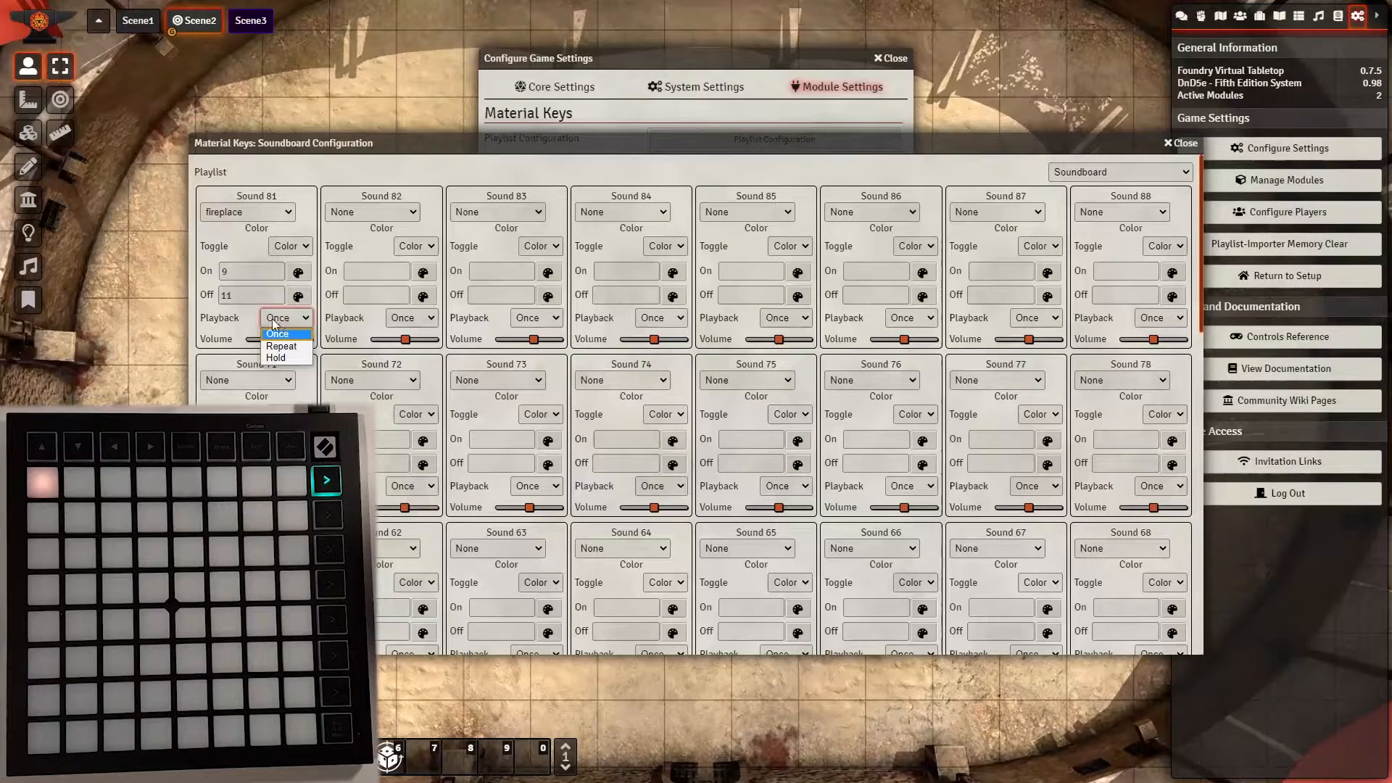
left_click(300, 350)
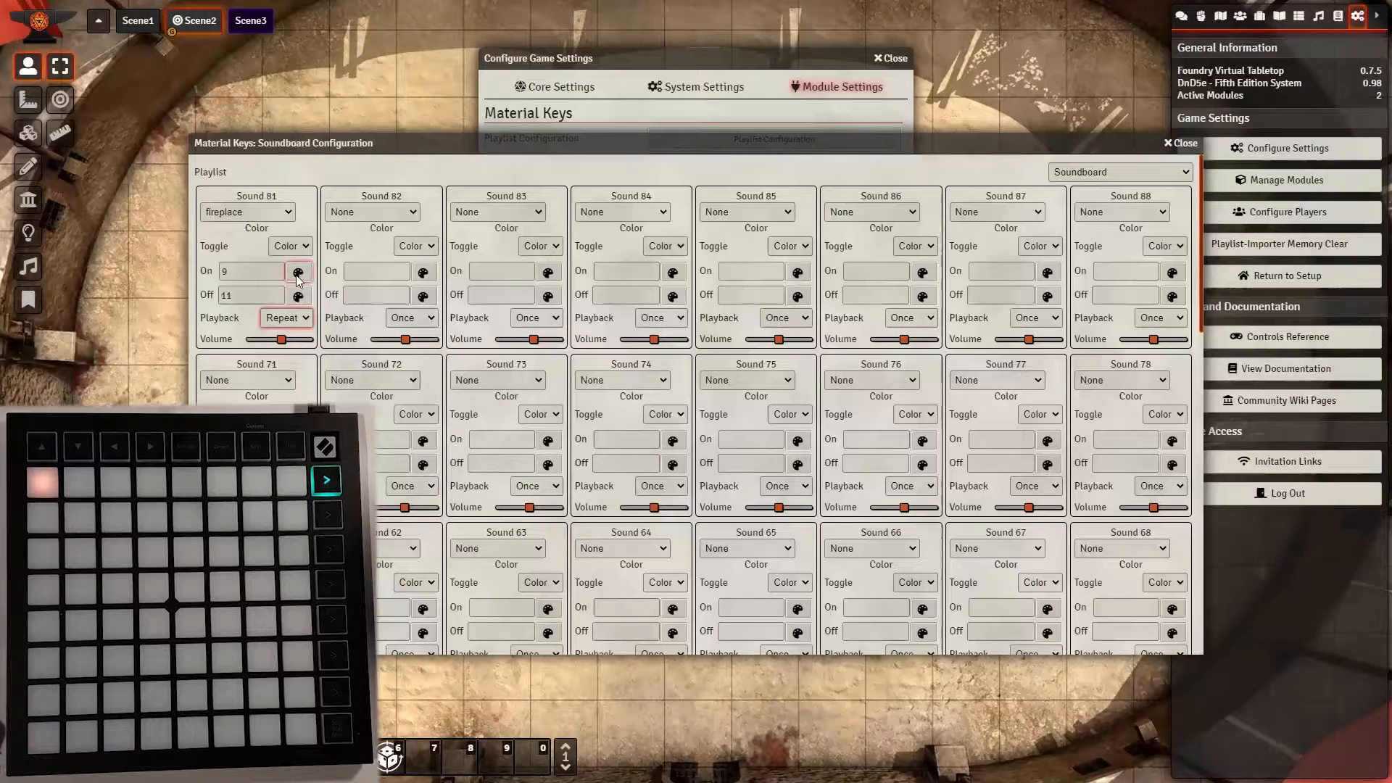
left_click(300, 249)
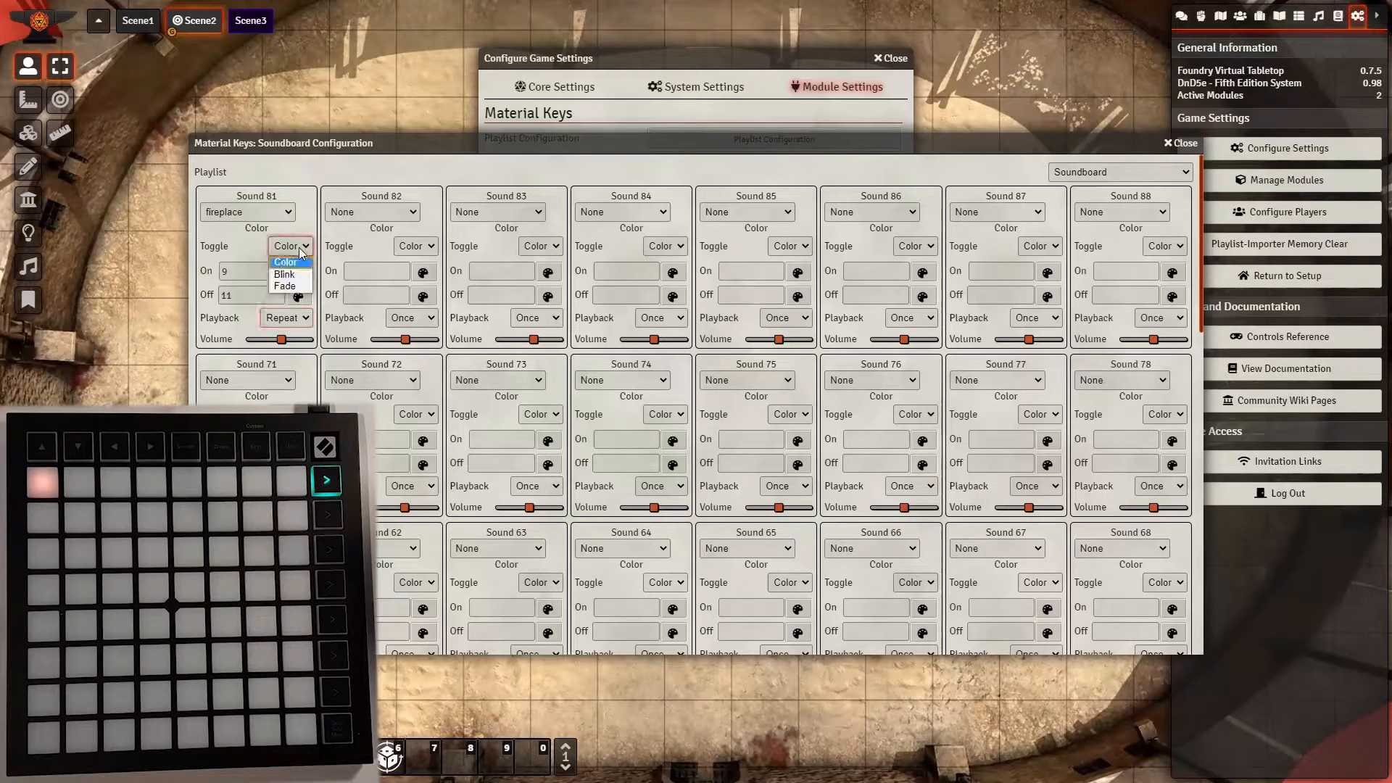
left_click(288, 275)
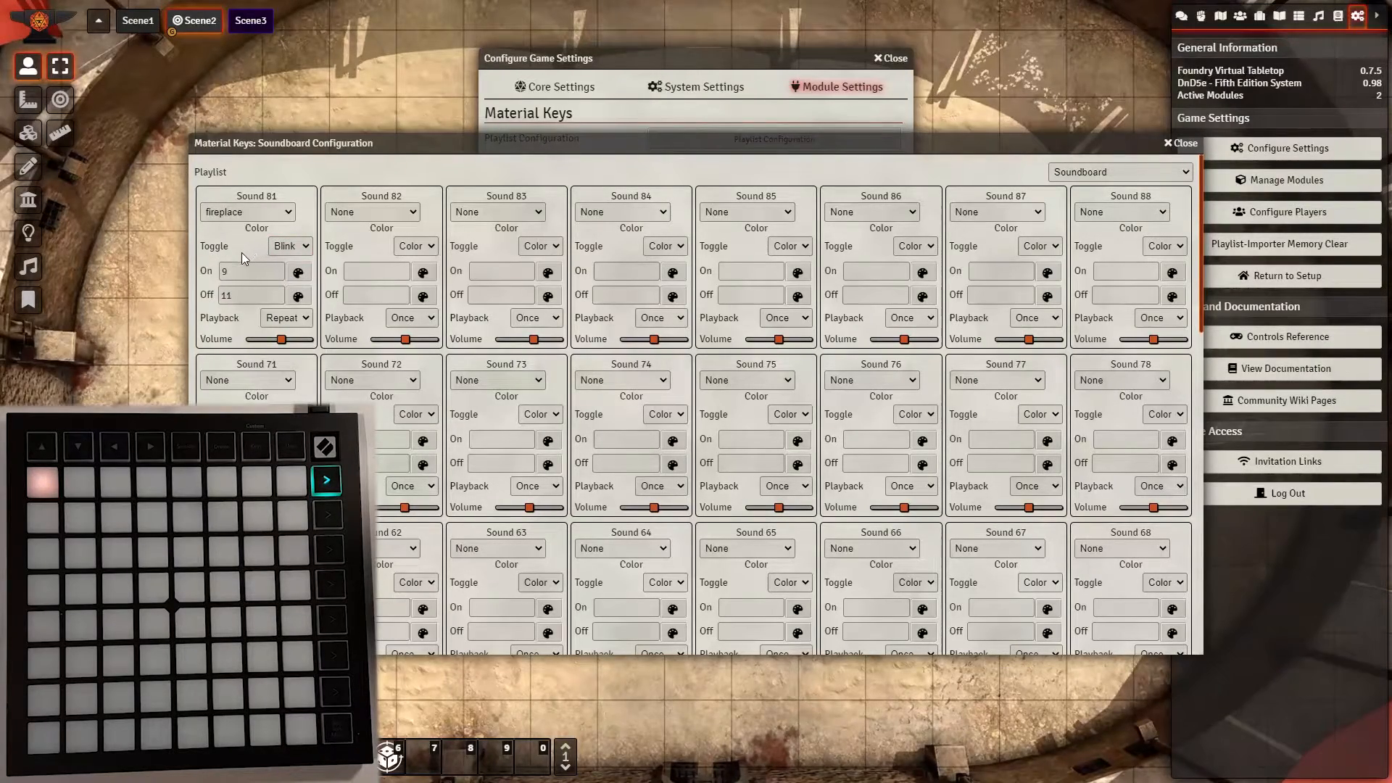
scroll(250, 261, "down", 5)
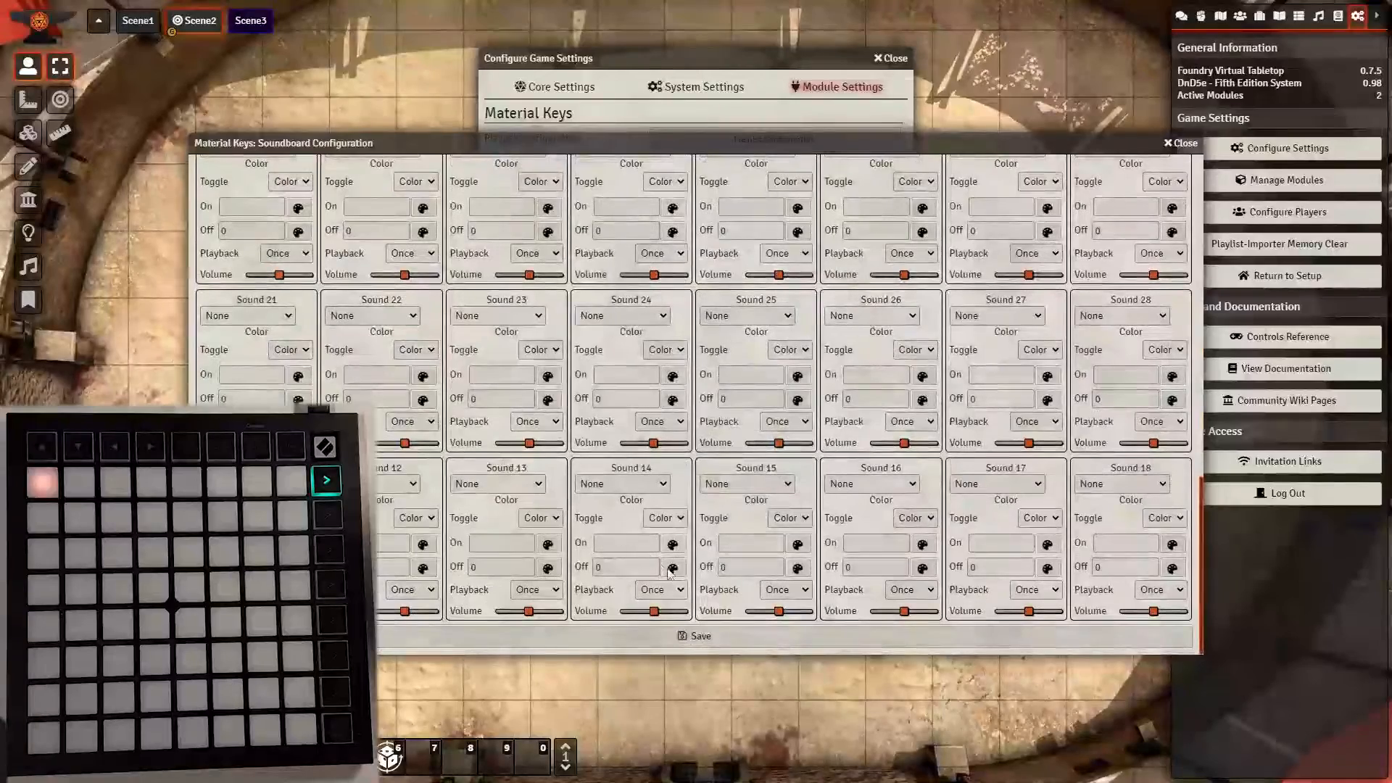
left_click(727, 636)
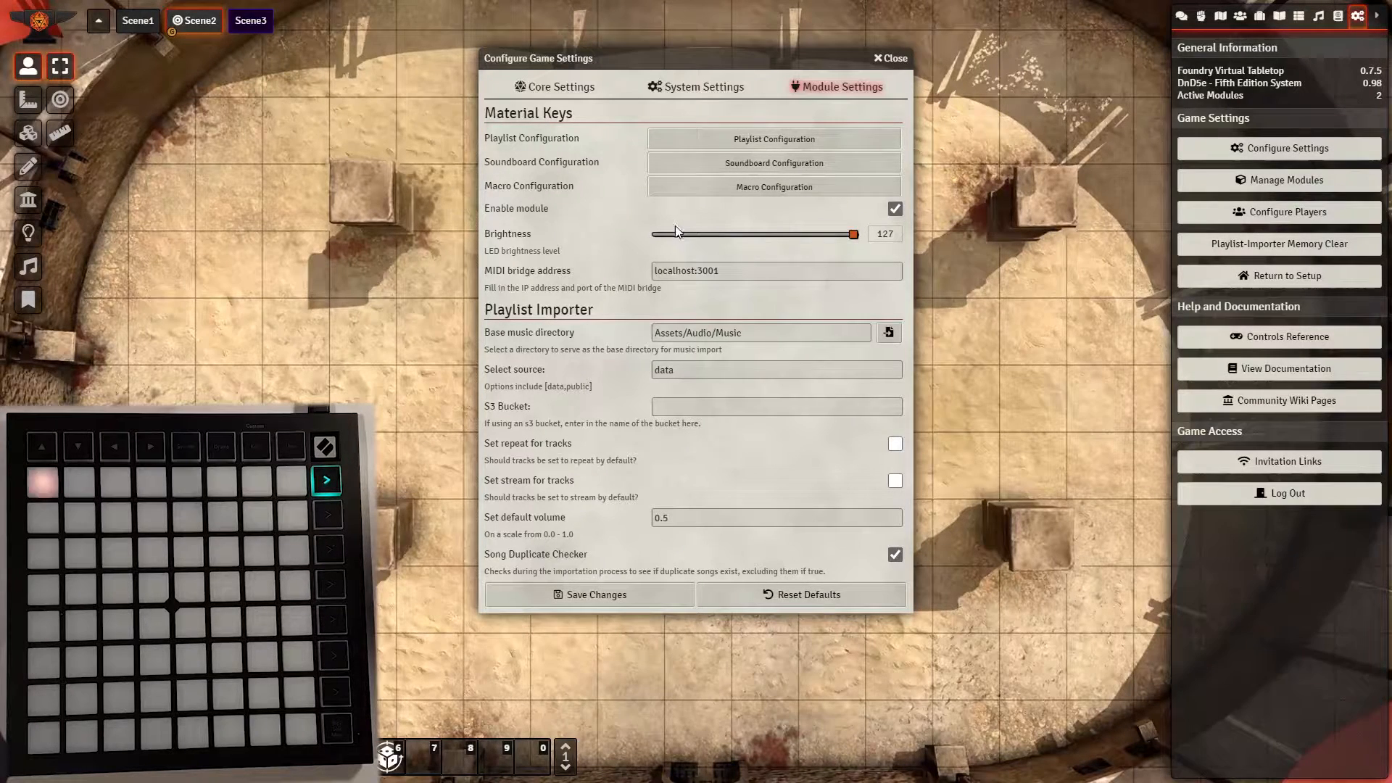
Reopen the soundboard configuration, set Sound 81's toggle mode to Fade and its playback to Hold, and save
left_click(742, 163)
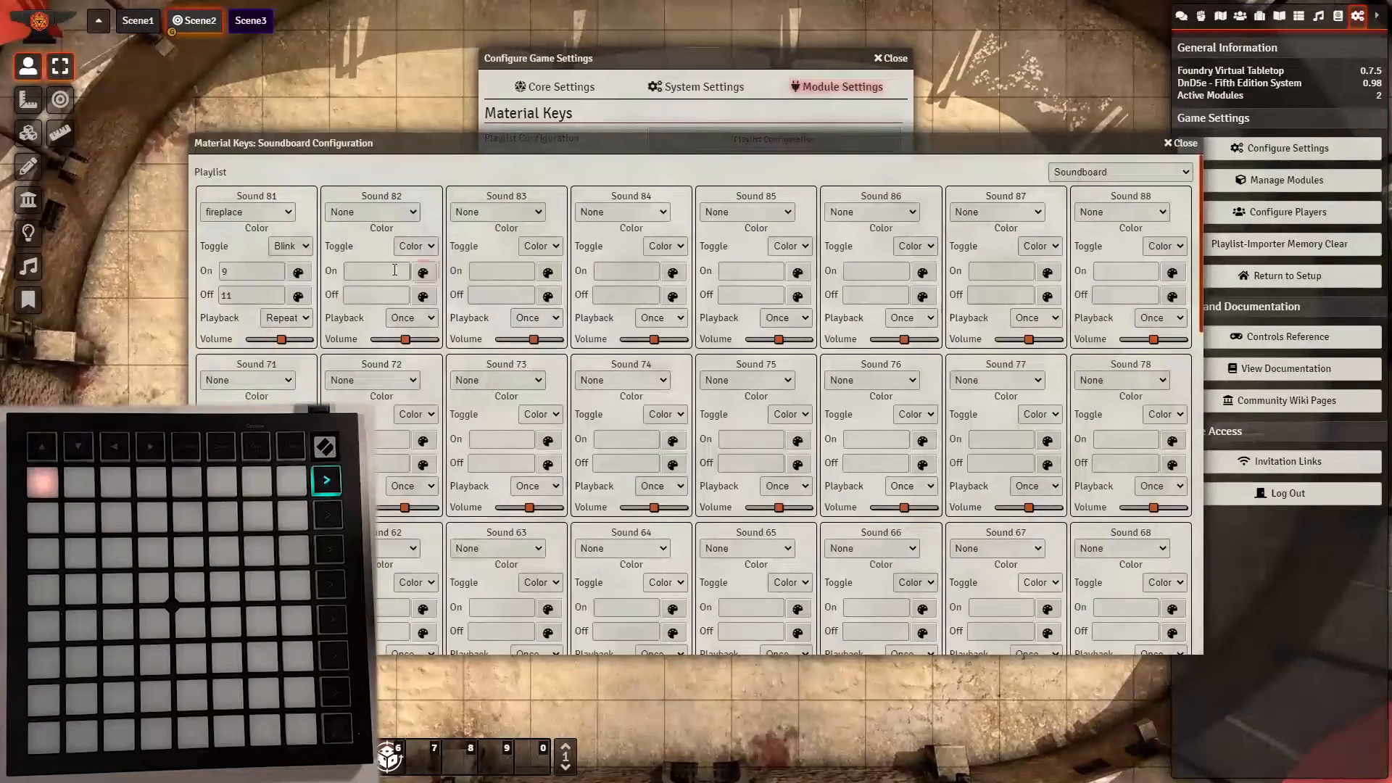
left_click(294, 250)
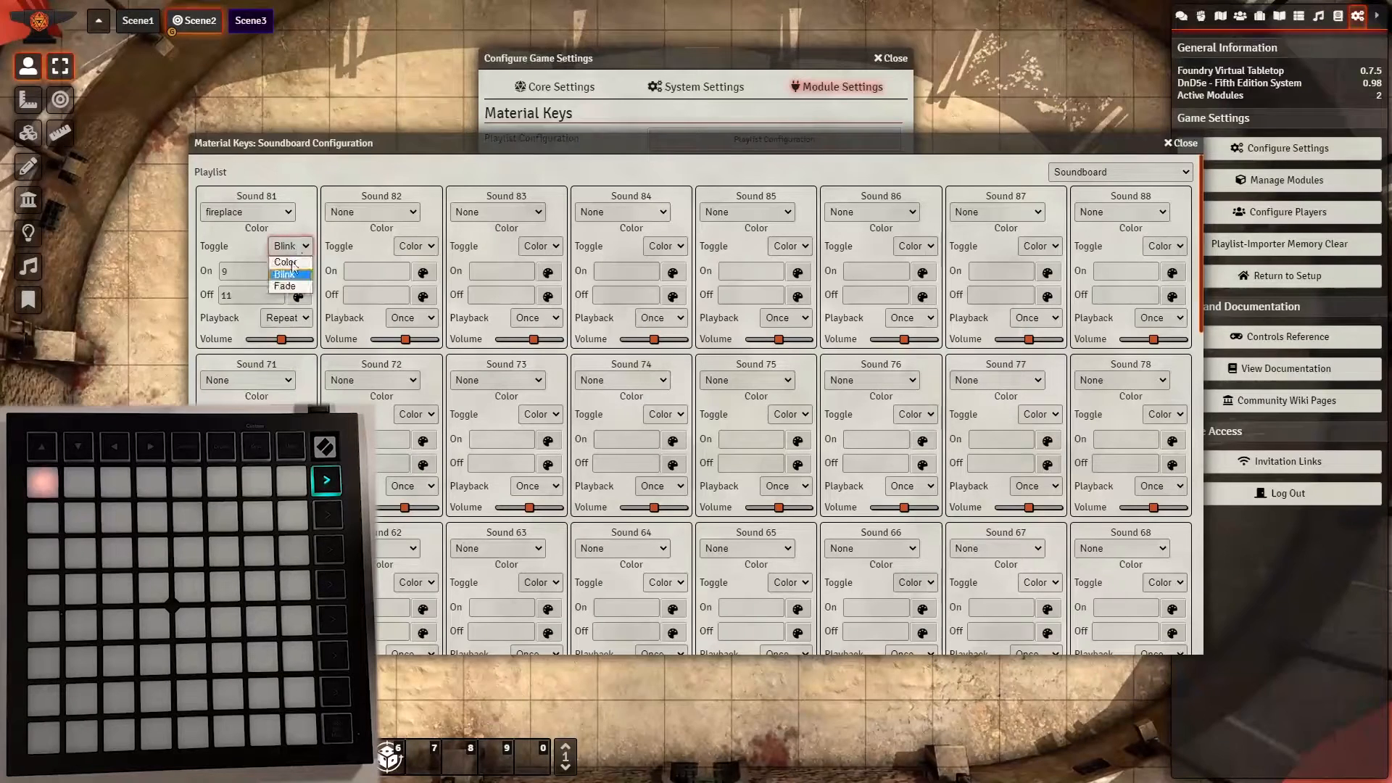
left_click(287, 286)
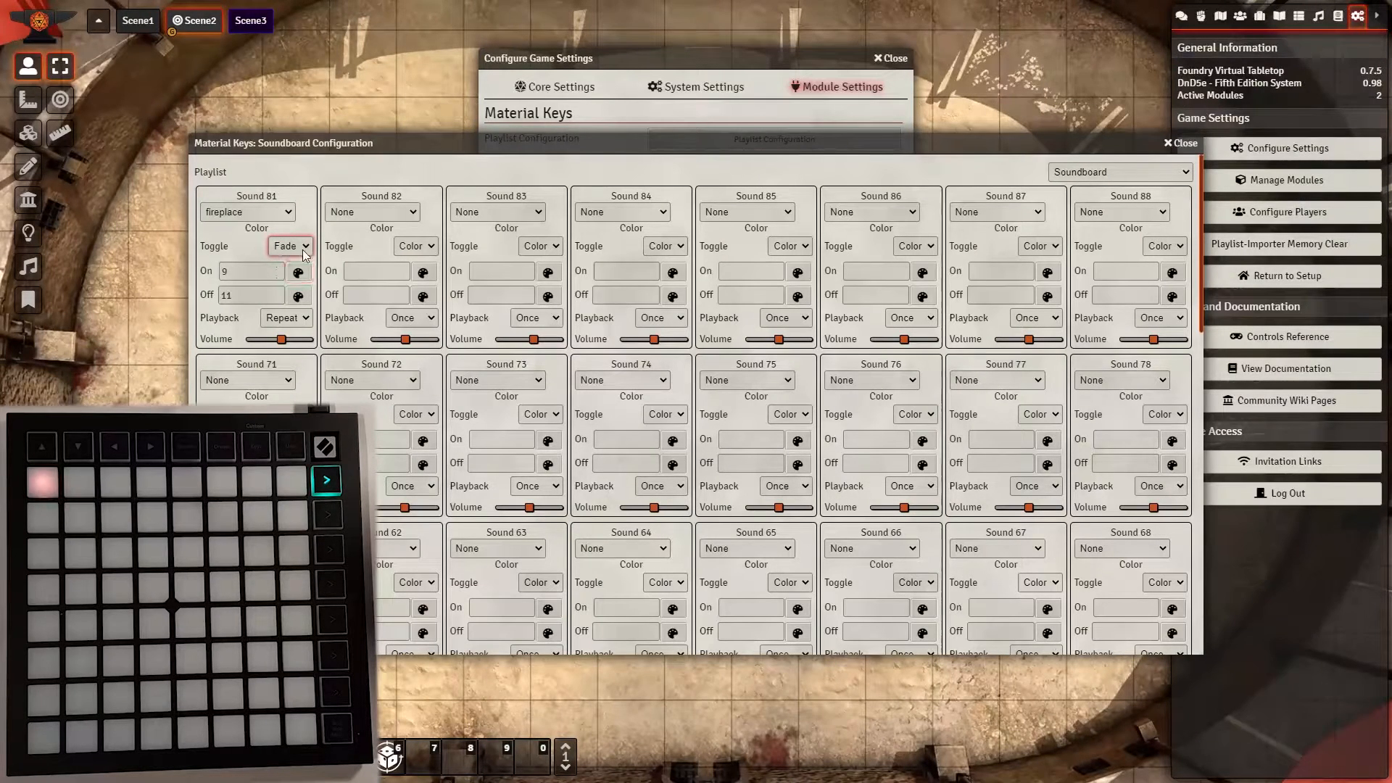
left_click(291, 319)
left_click(287, 360)
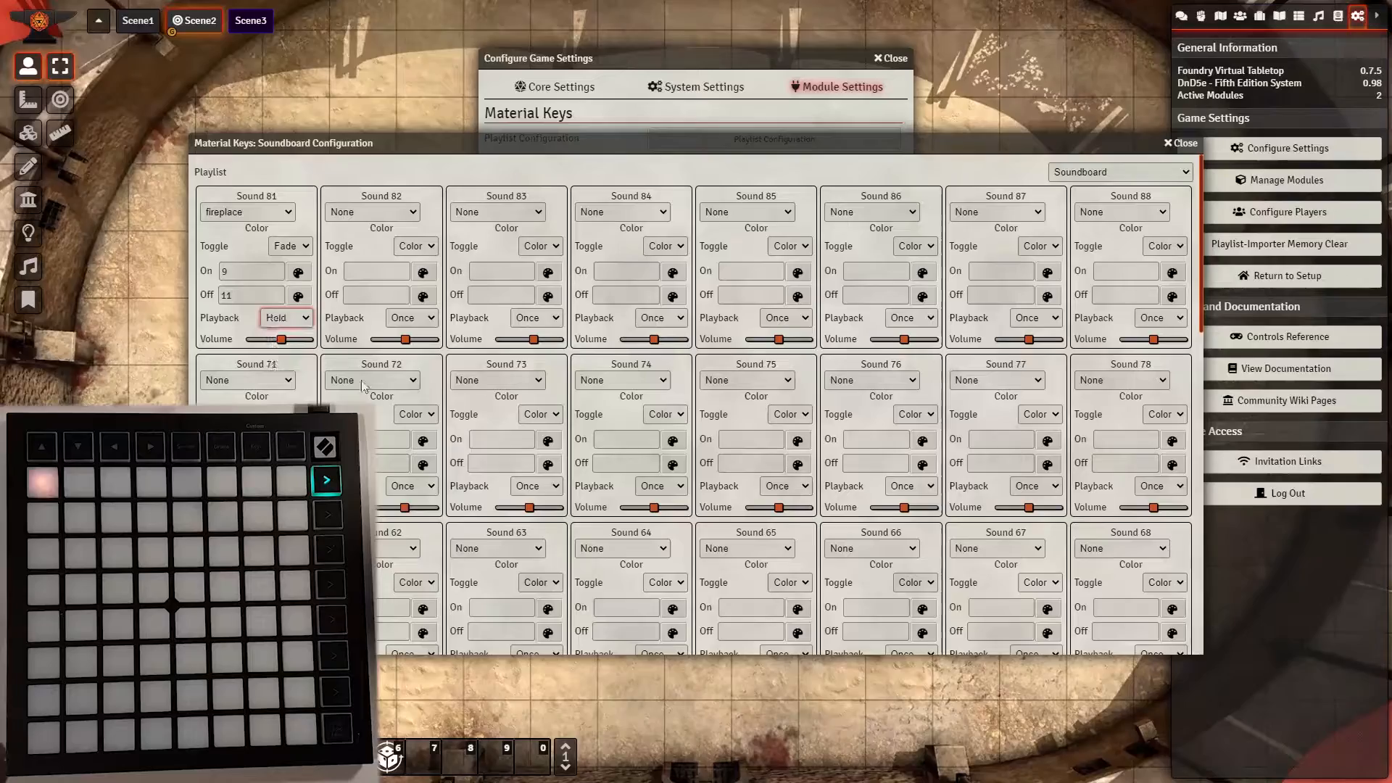
scroll(615, 636, "down", 12)
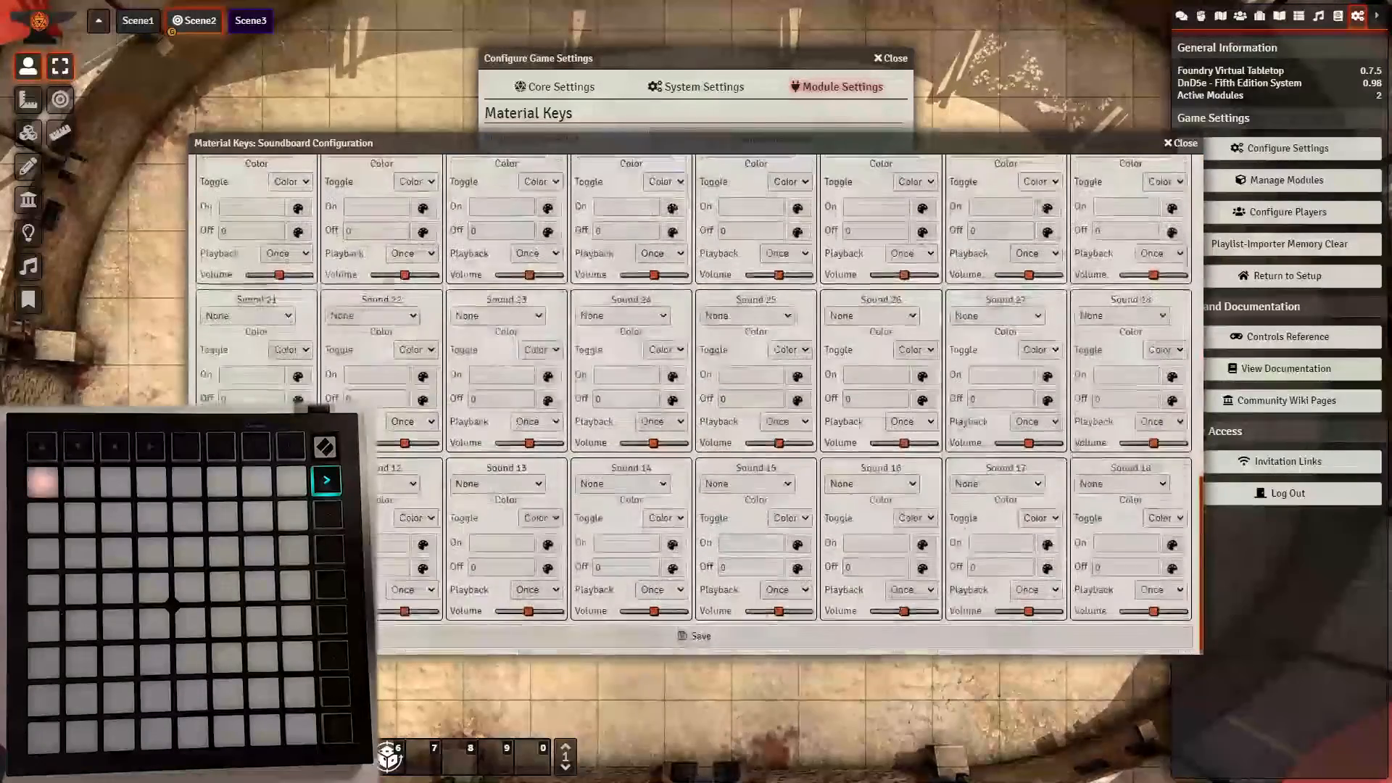
left_click(637, 638)
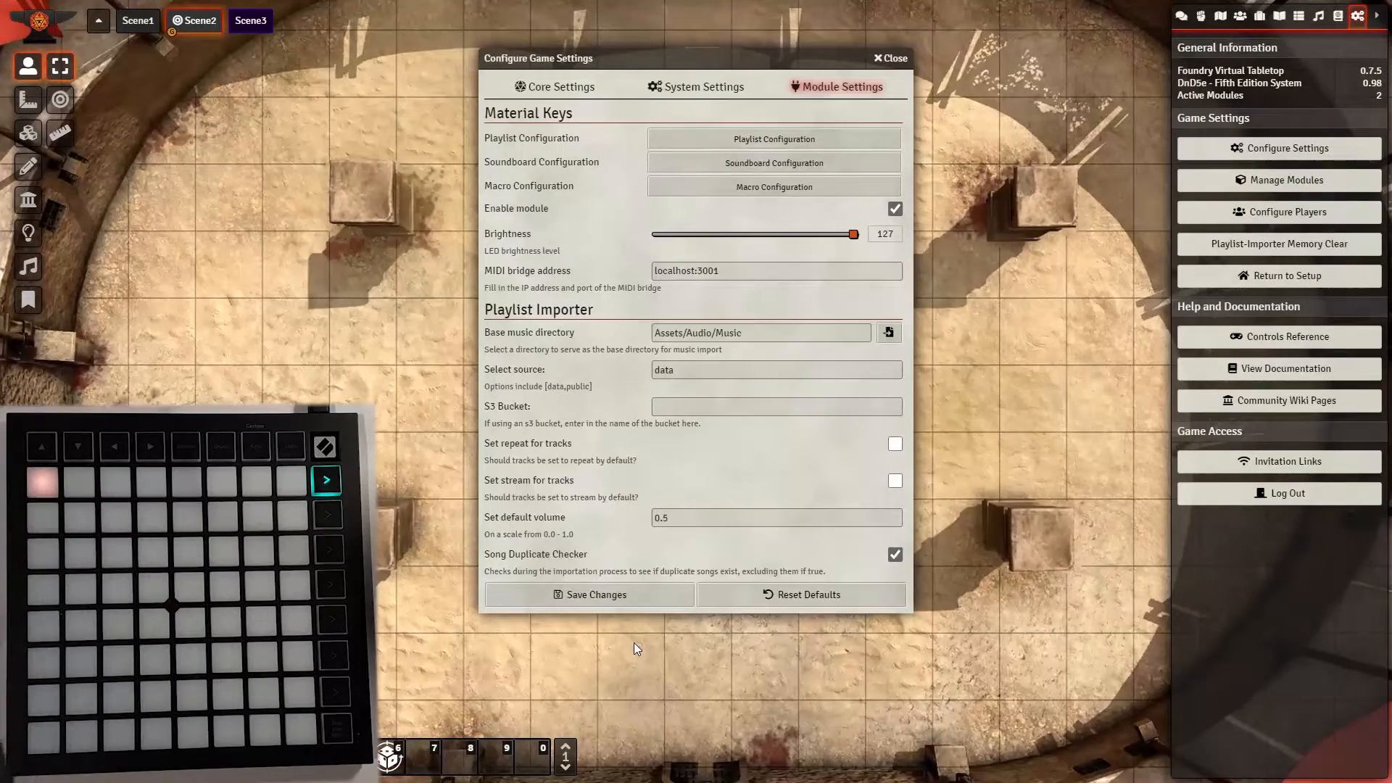
In the soundboard configuration, assign light-rain to Sound 88 with toggle mode Fade, off color 41 and playback Repeat
left_click(729, 163)
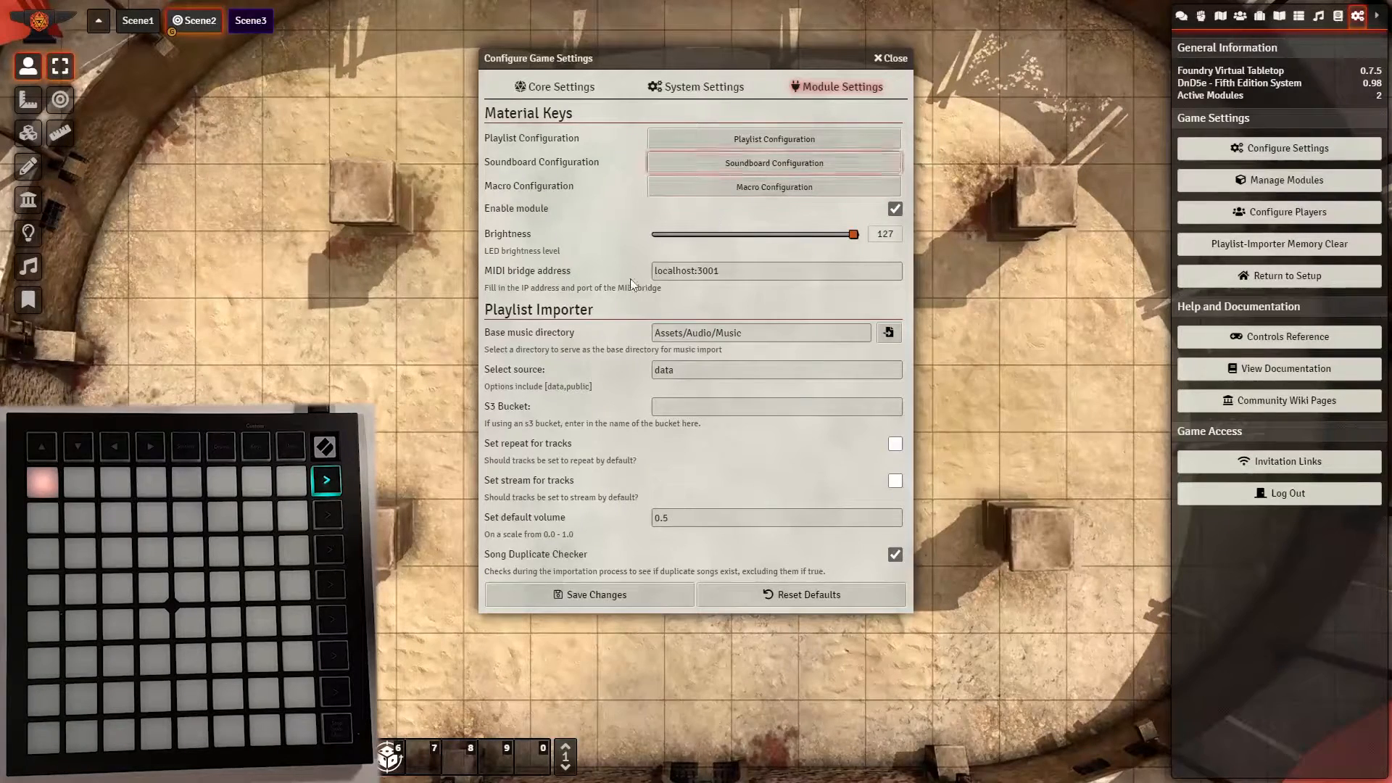
left_click(1130, 213)
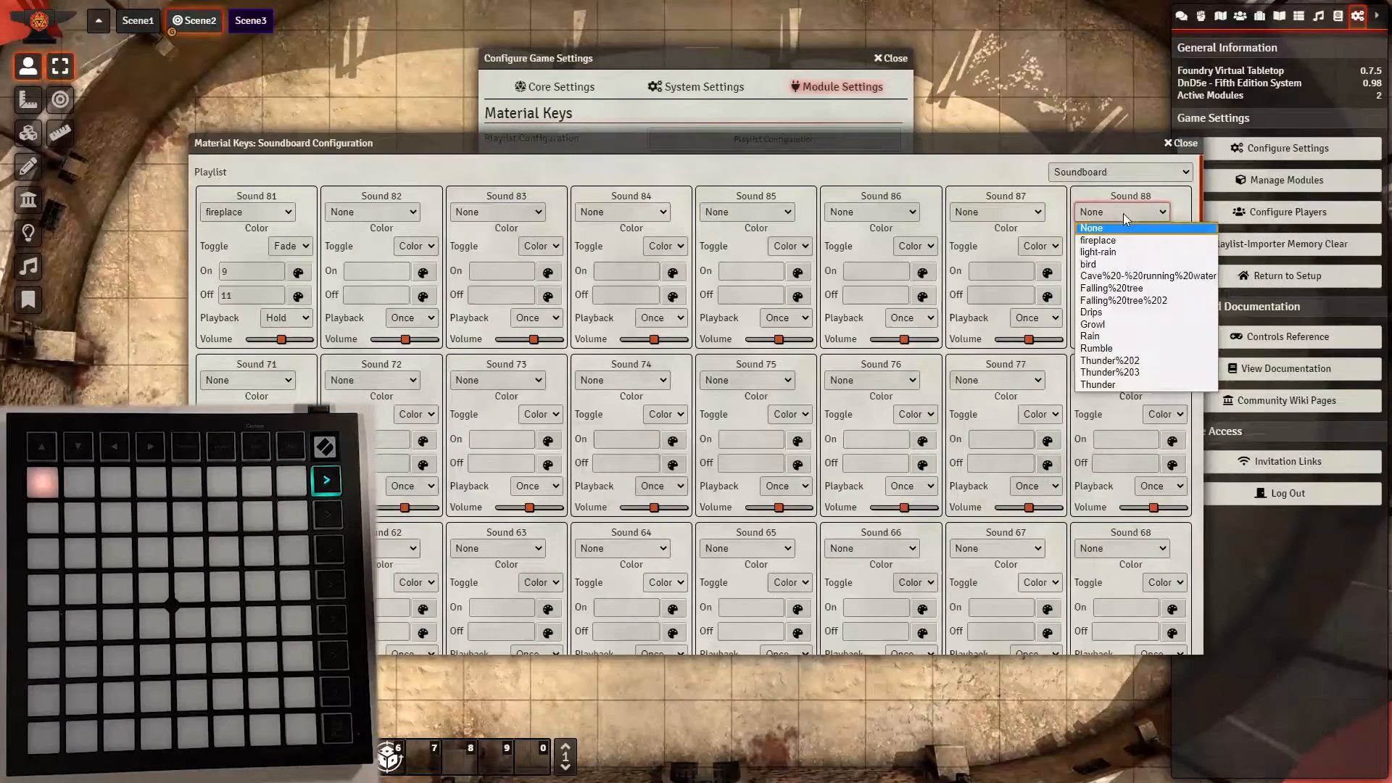
left_click(1132, 252)
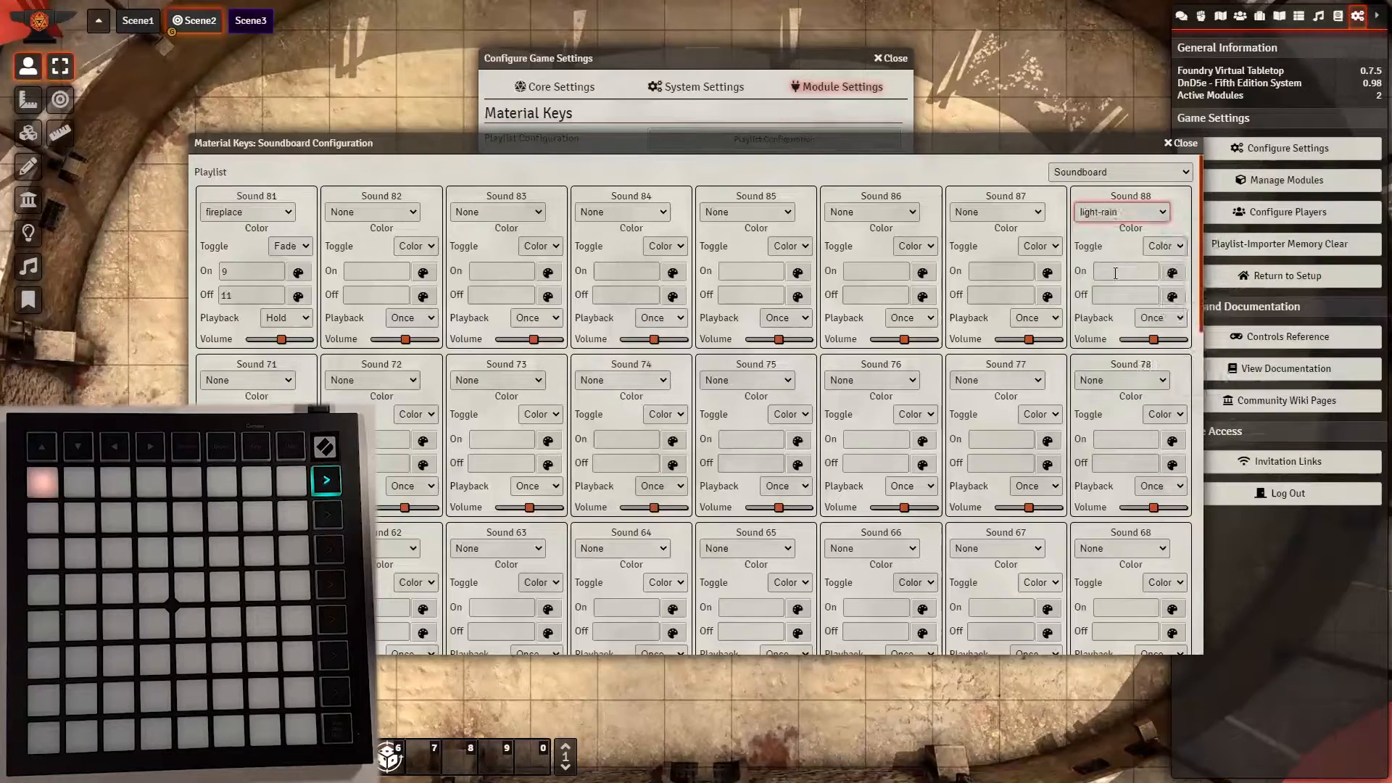
left_click(1176, 249)
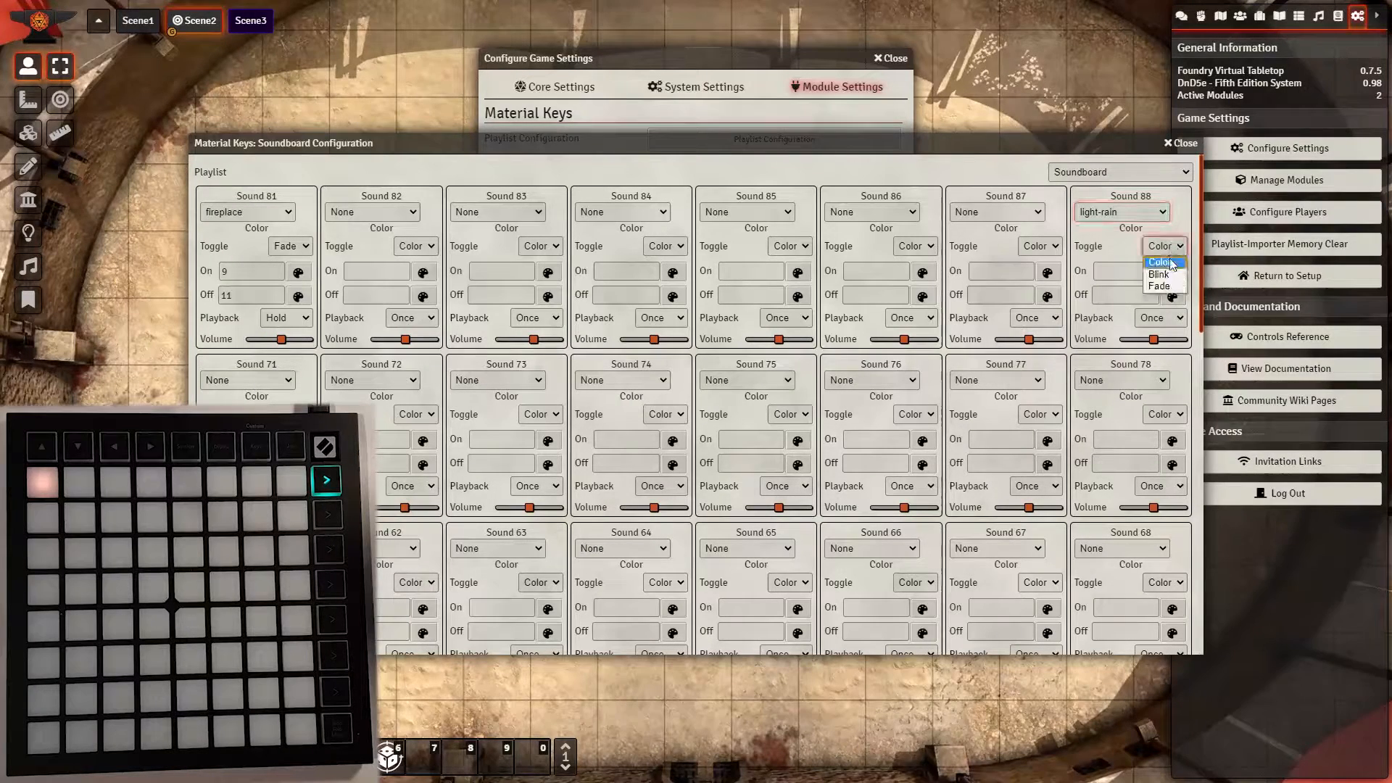
left_click(1163, 281)
left_click(1172, 296)
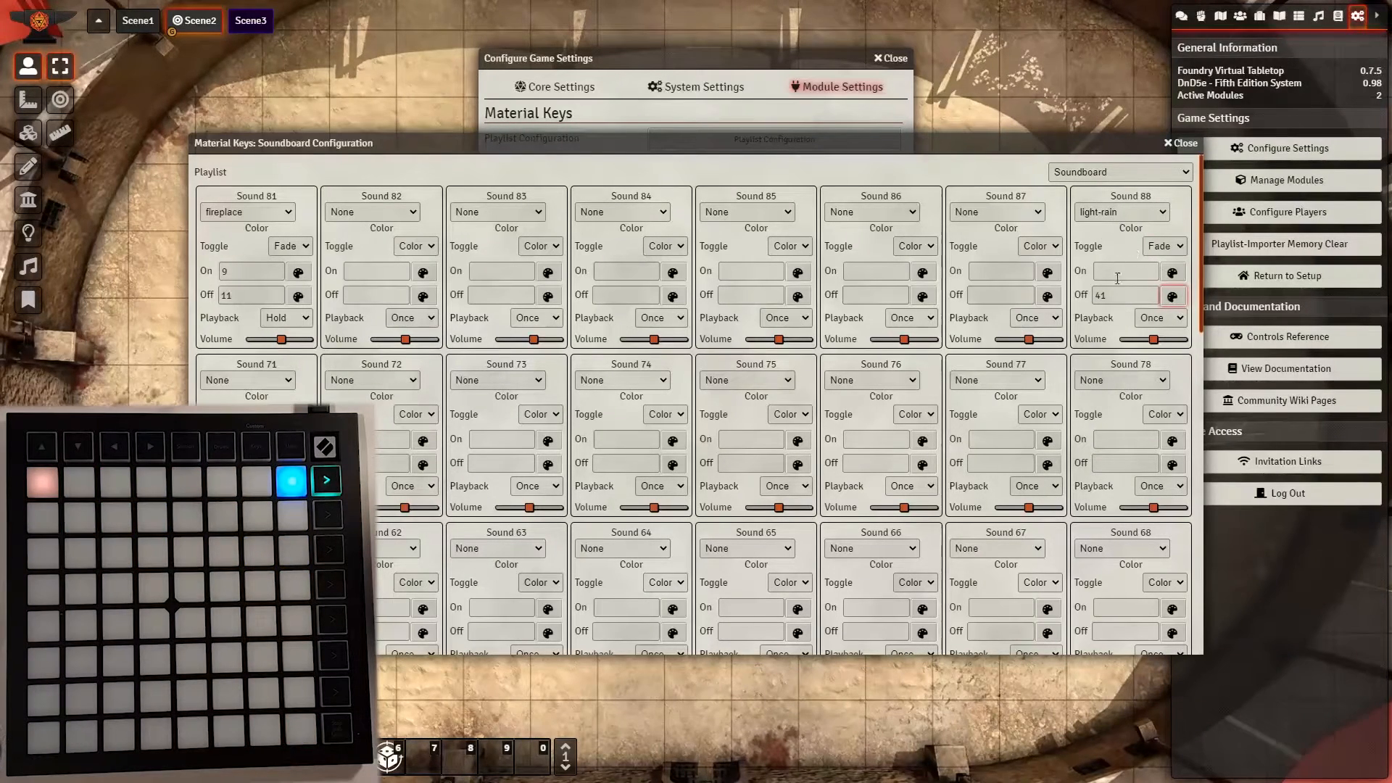
left_click(1166, 324)
left_click(1156, 346)
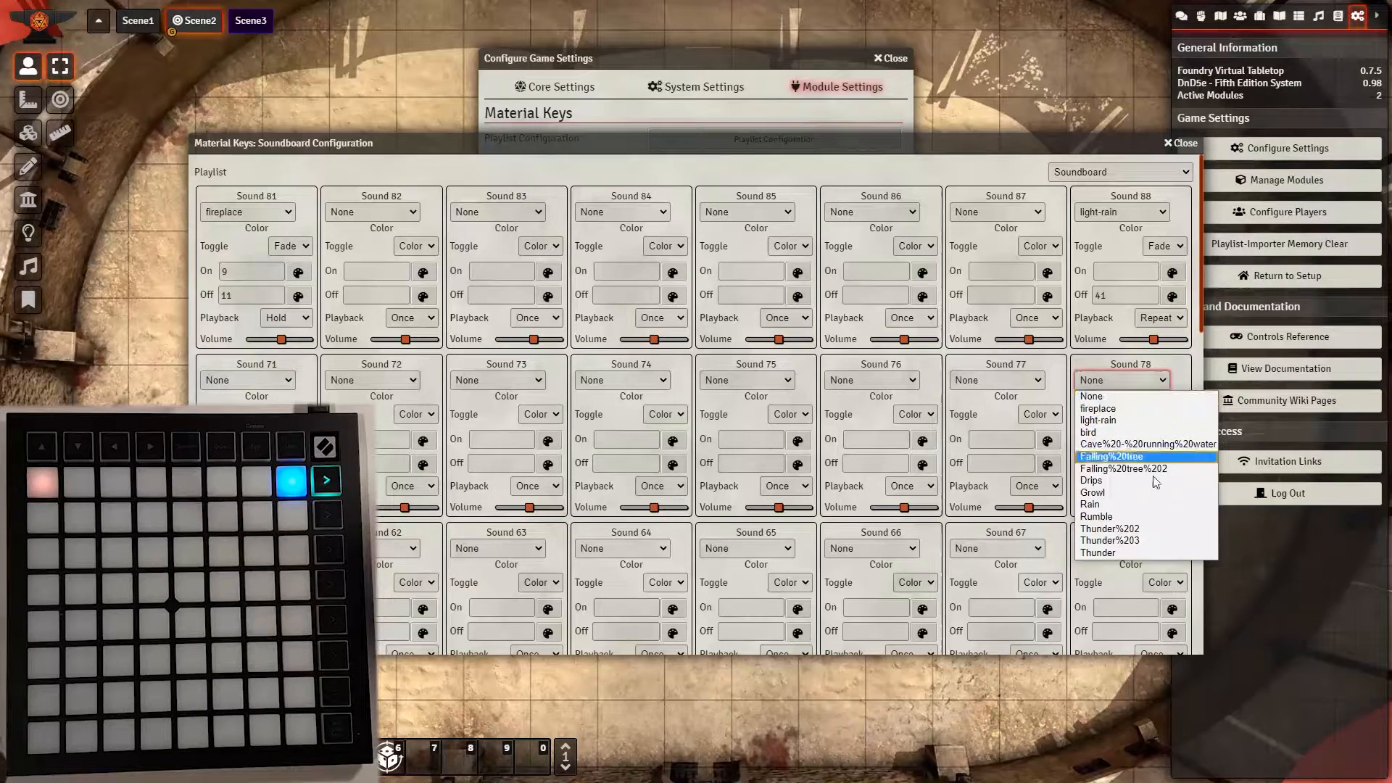
left_click(1127, 530)
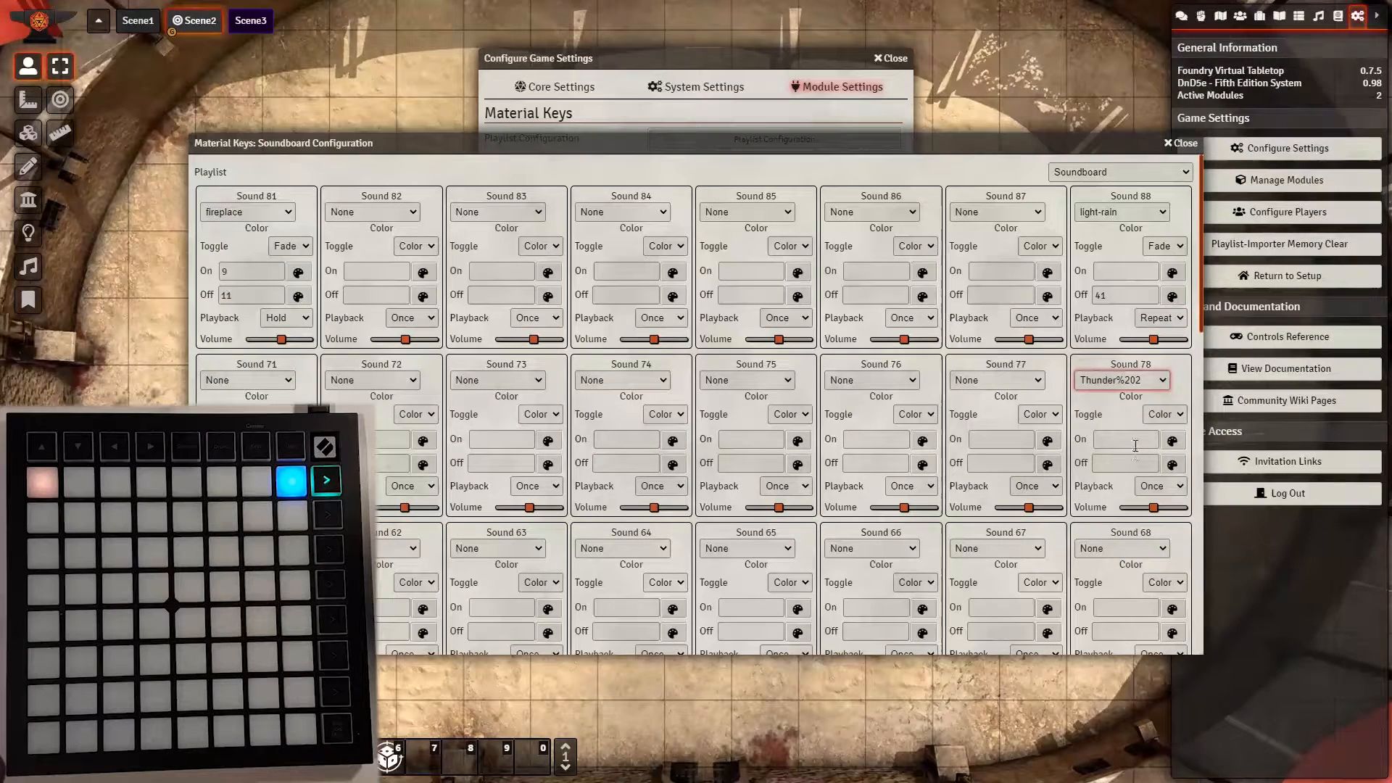
left_click(1120, 549)
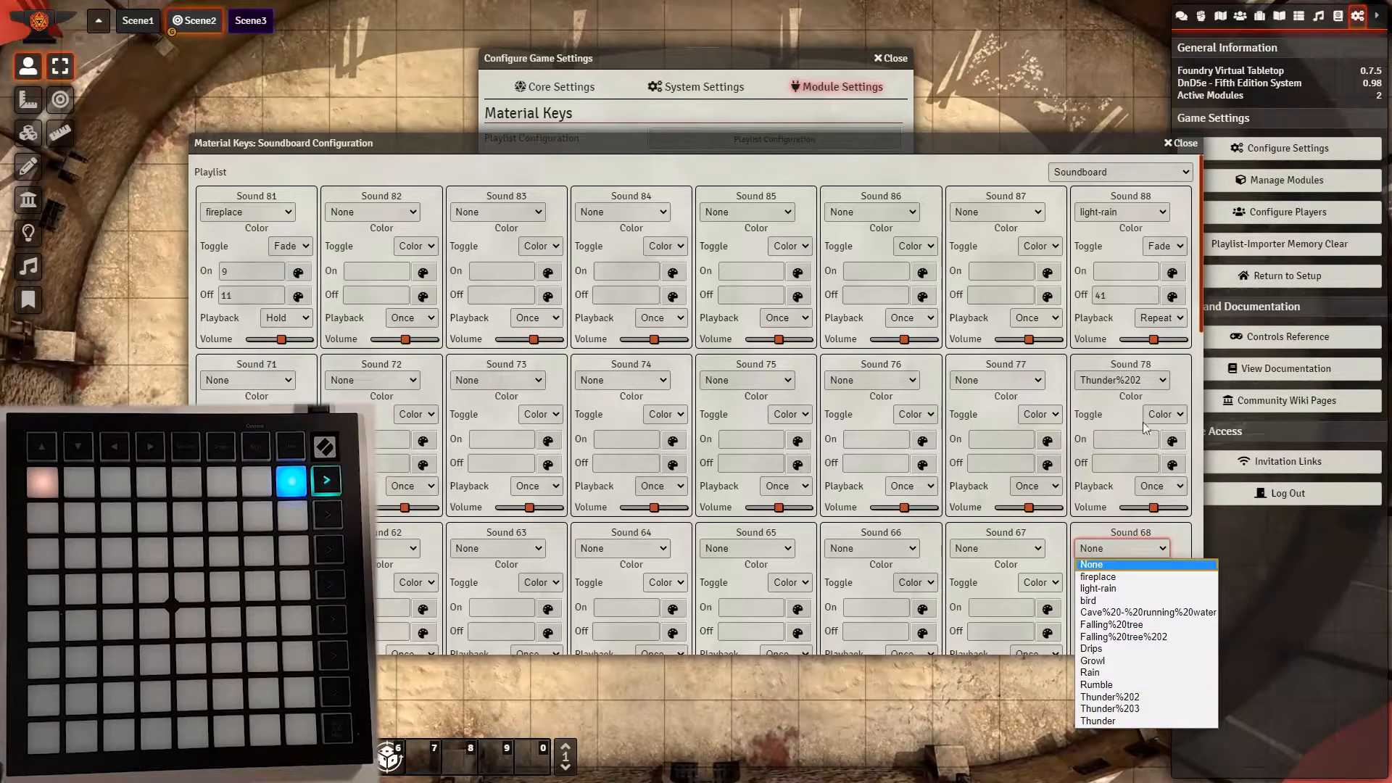
left_click(1137, 381)
left_click(1102, 396)
Assign Thunder%202 to Sound 87 and Thunder%203 to both Sound 77 and Sound 67
left_click(997, 212)
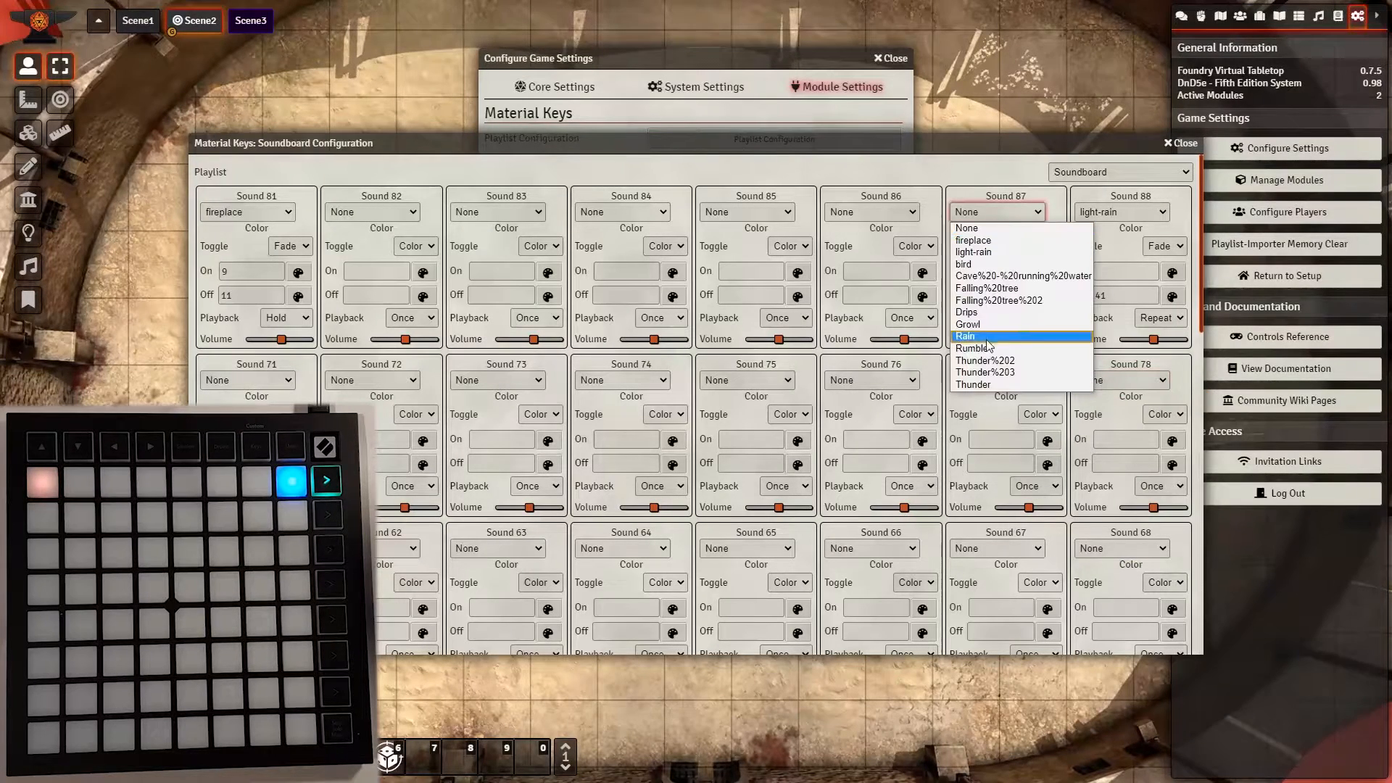
left_click(986, 360)
left_click(986, 380)
left_click(1015, 540)
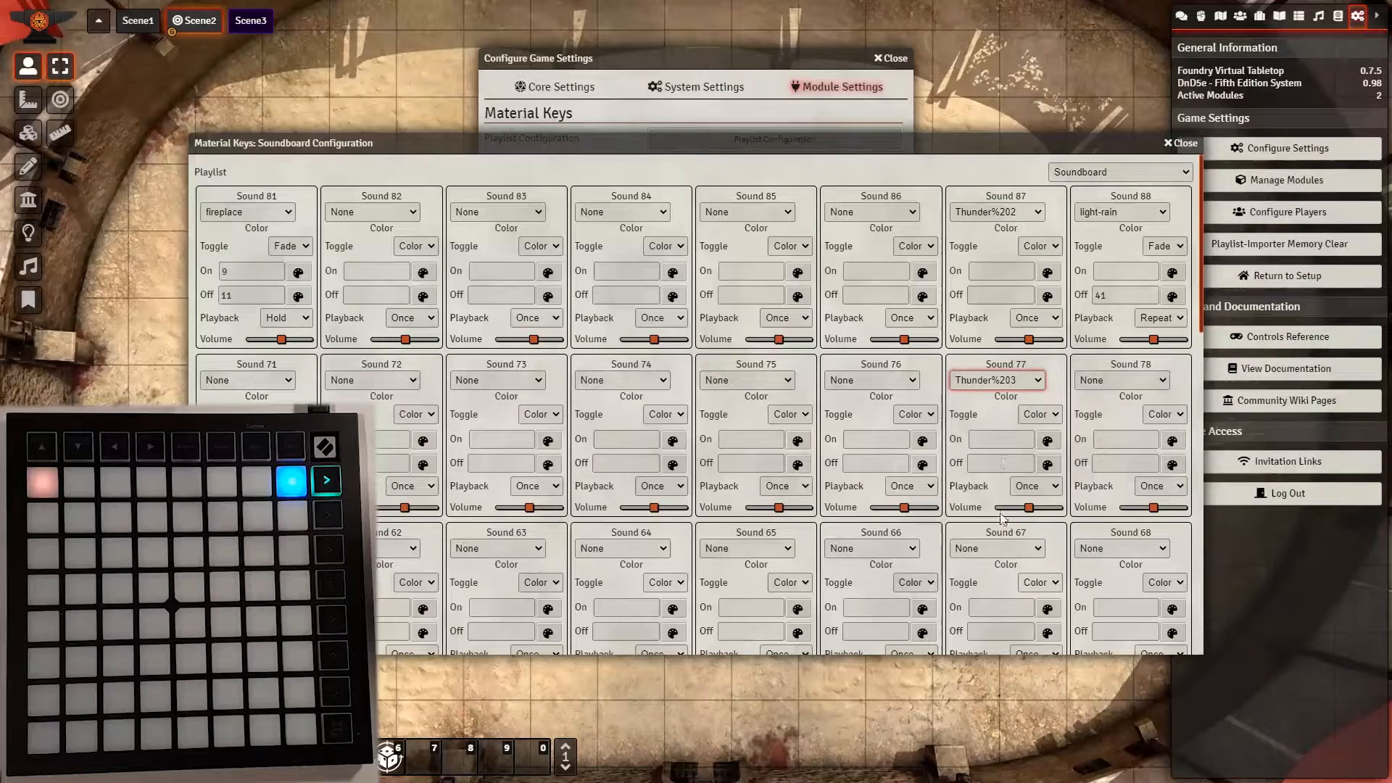
left_click(1003, 550)
left_click(1015, 708)
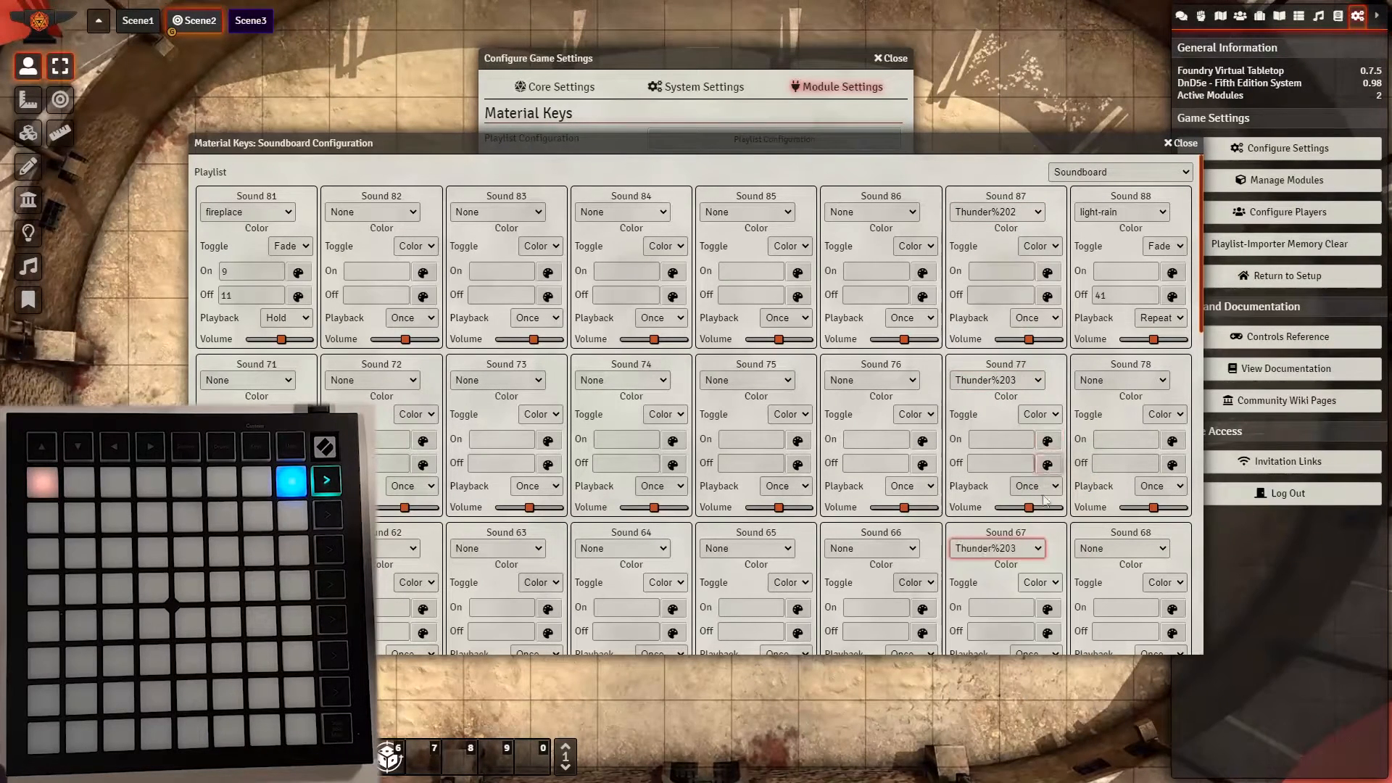
Set the toggle mode of Sounds 87, 77 and 67 to Blink
left_click(1033, 245)
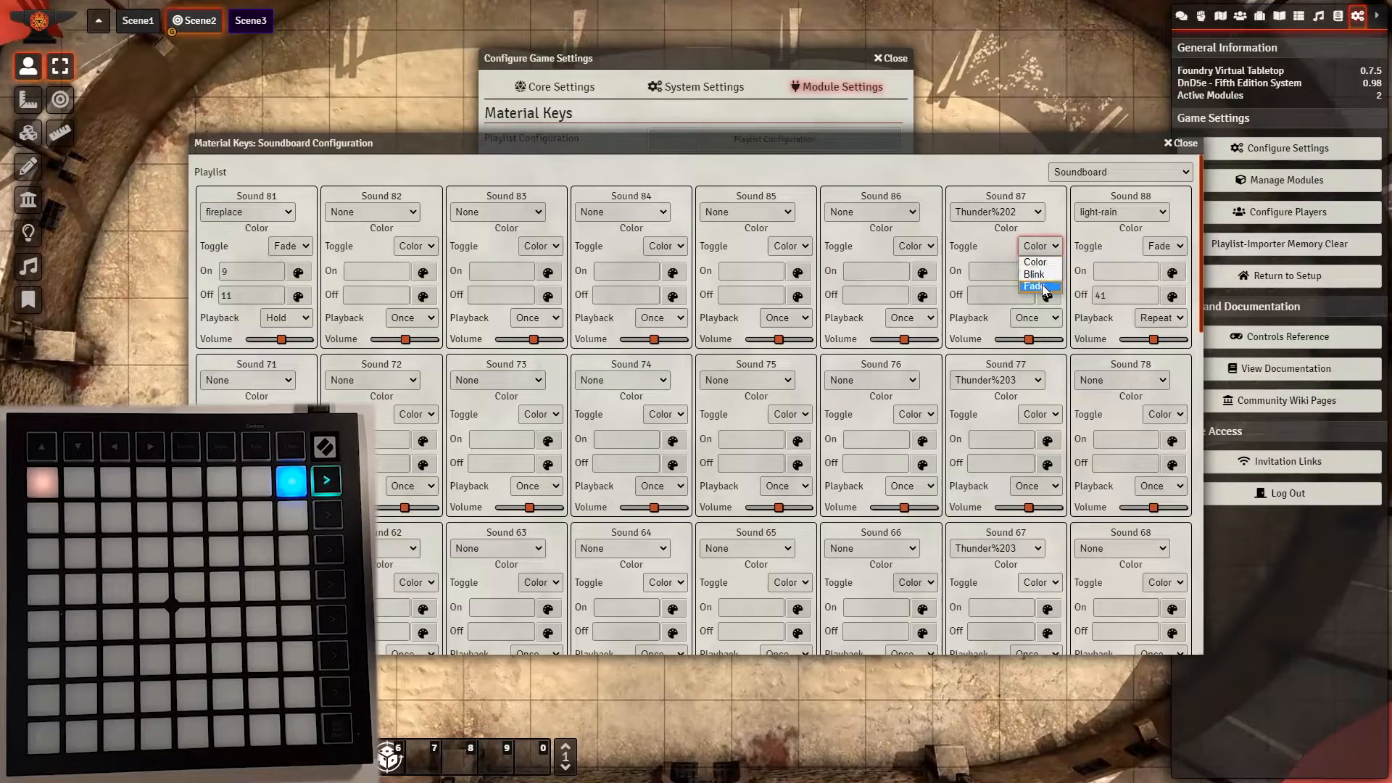
left_click(1035, 274)
left_click(1039, 414)
left_click(1051, 443)
left_click(1039, 582)
left_click(1045, 611)
Pick off colors 1, 2 and 3 for Sounds 87, 77 and 67 respectively, and save the soundboard configuration
left_click(1048, 297)
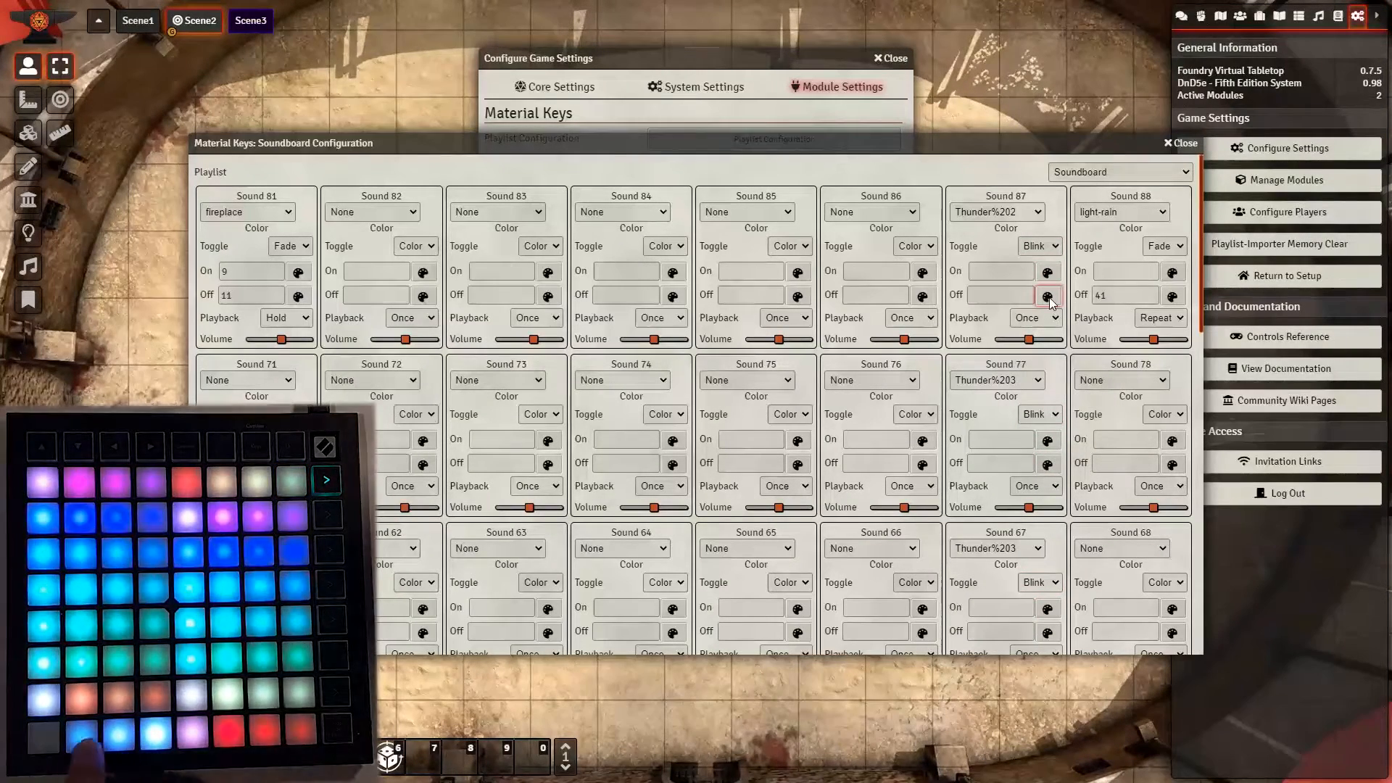
left_click(1048, 464)
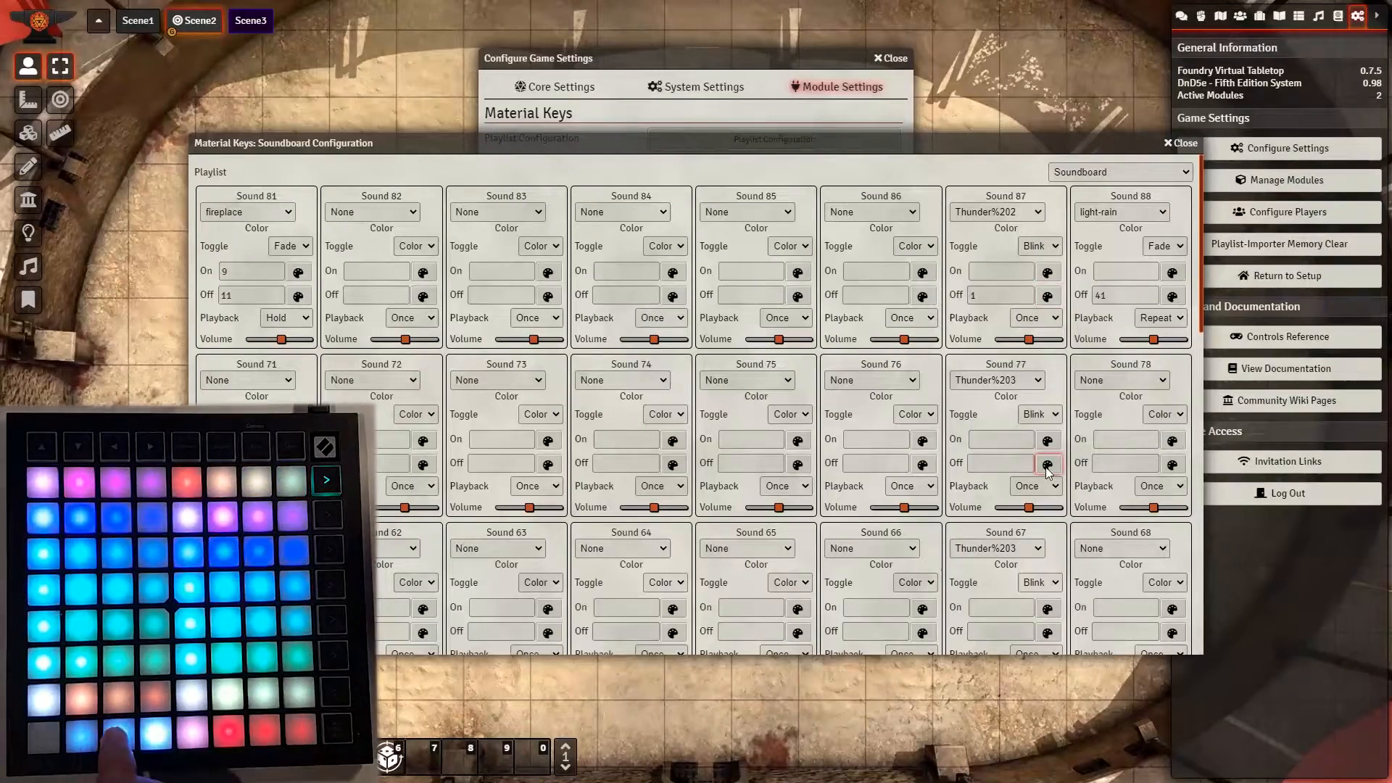
scroll(1066, 442, "down", 2)
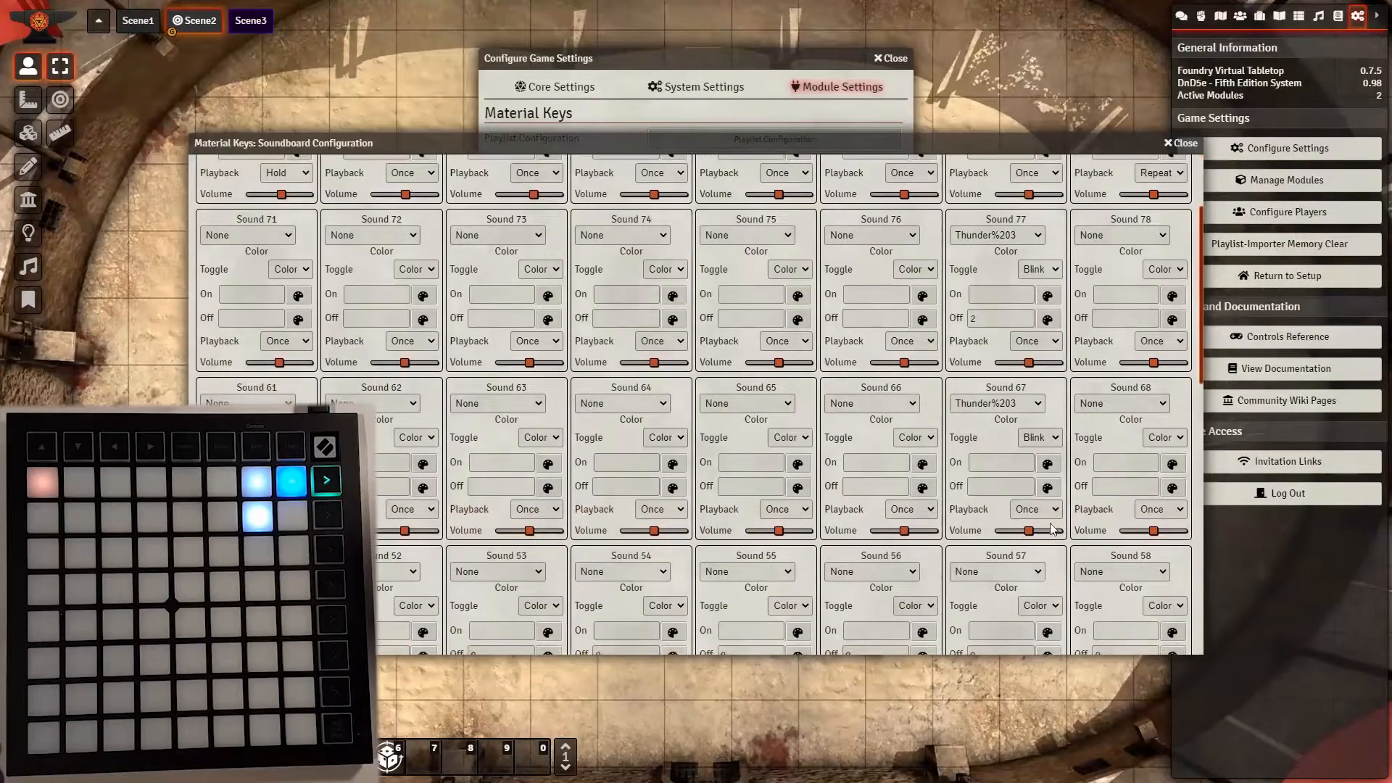
left_click(1048, 487)
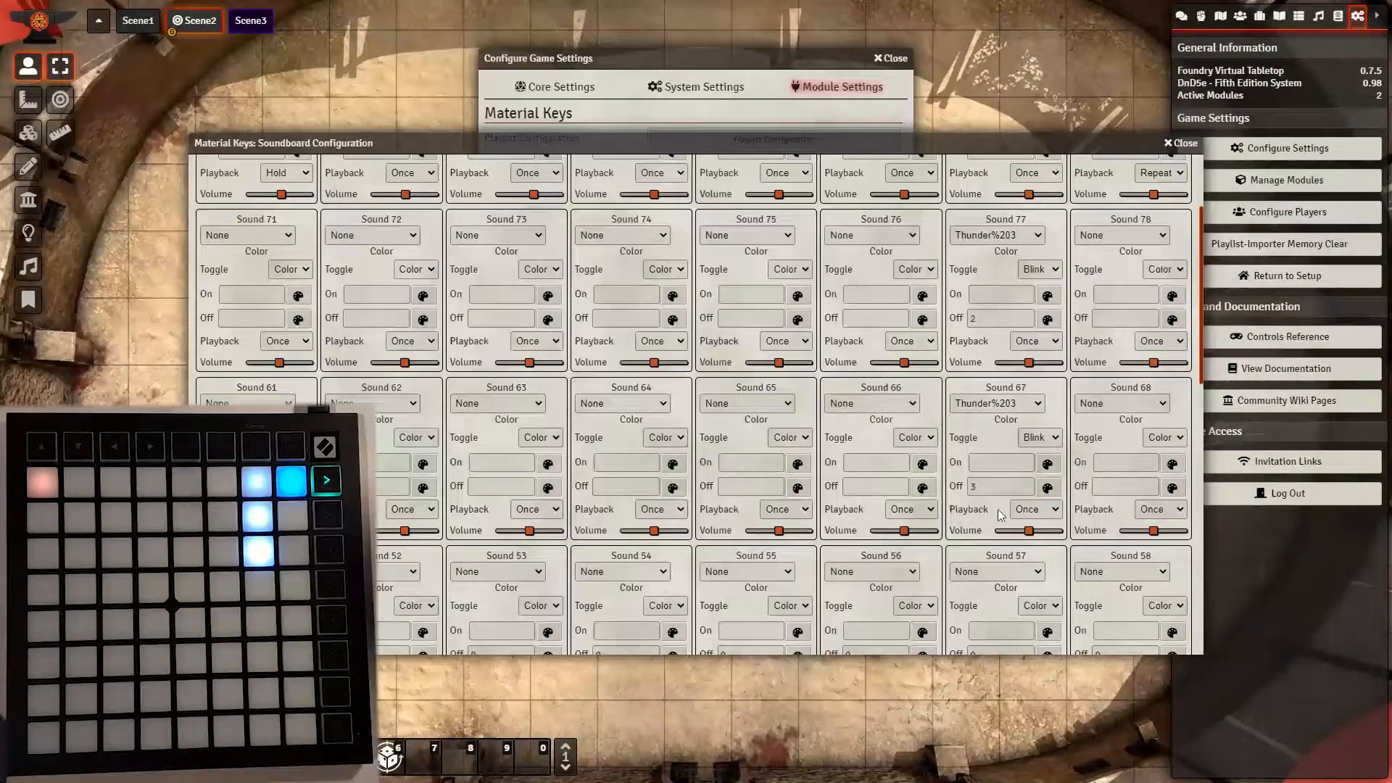
scroll(1018, 480, "up", 2)
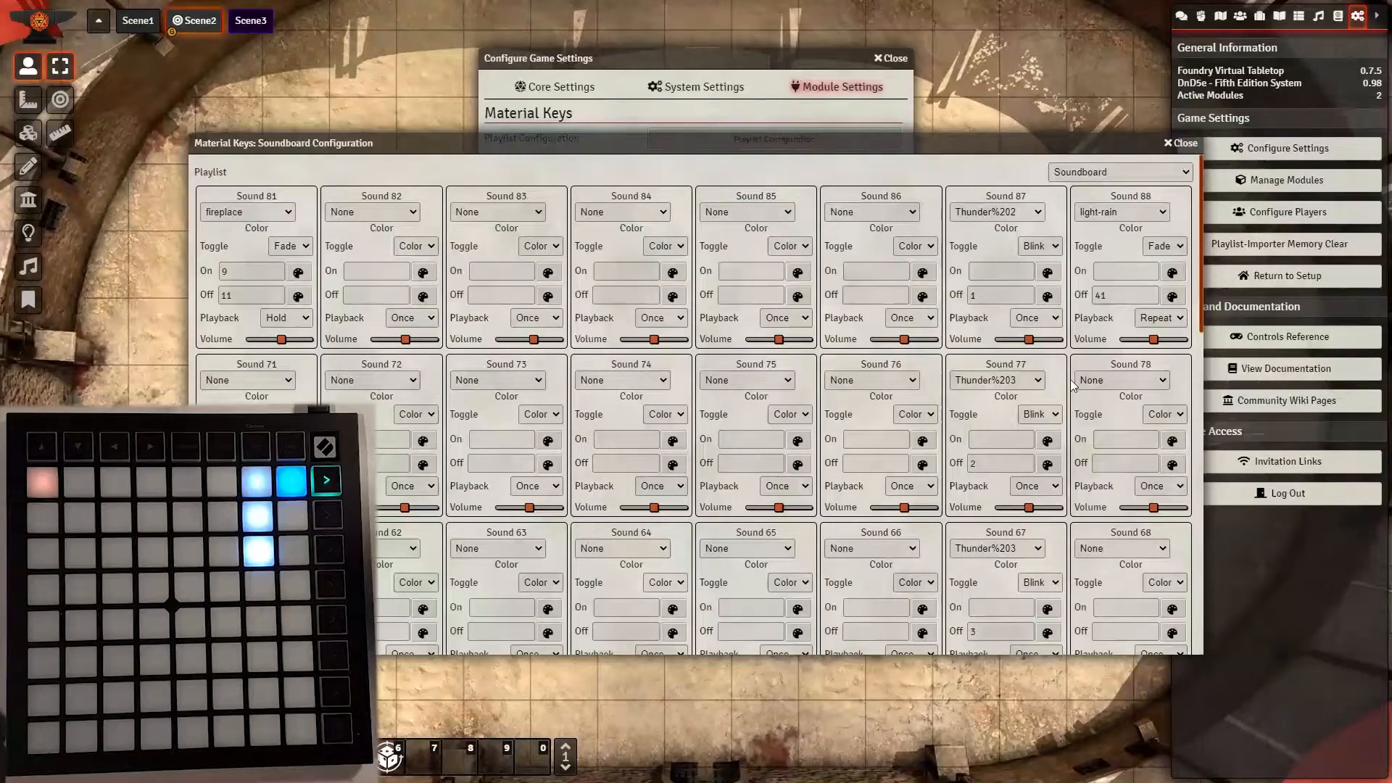
scroll(1070, 380, "down", 10)
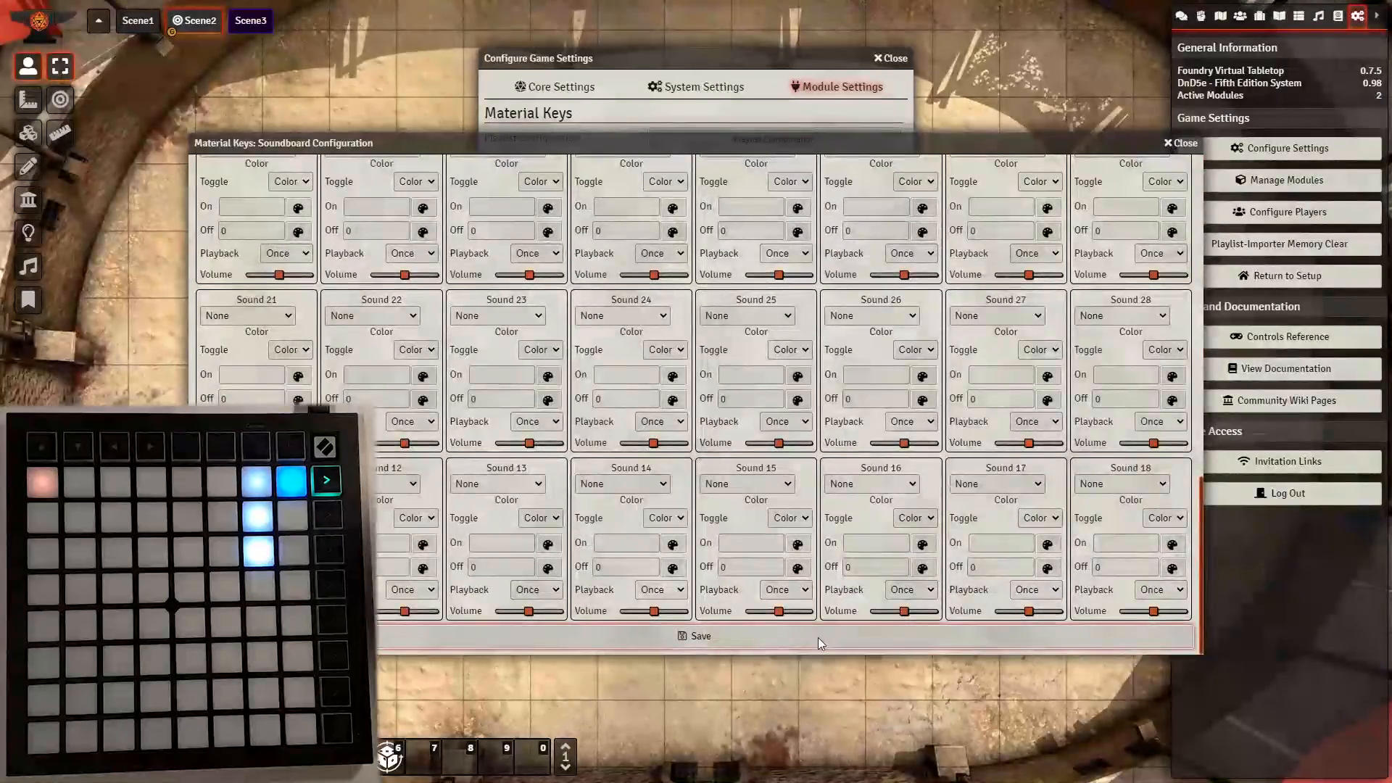
left_click(818, 637)
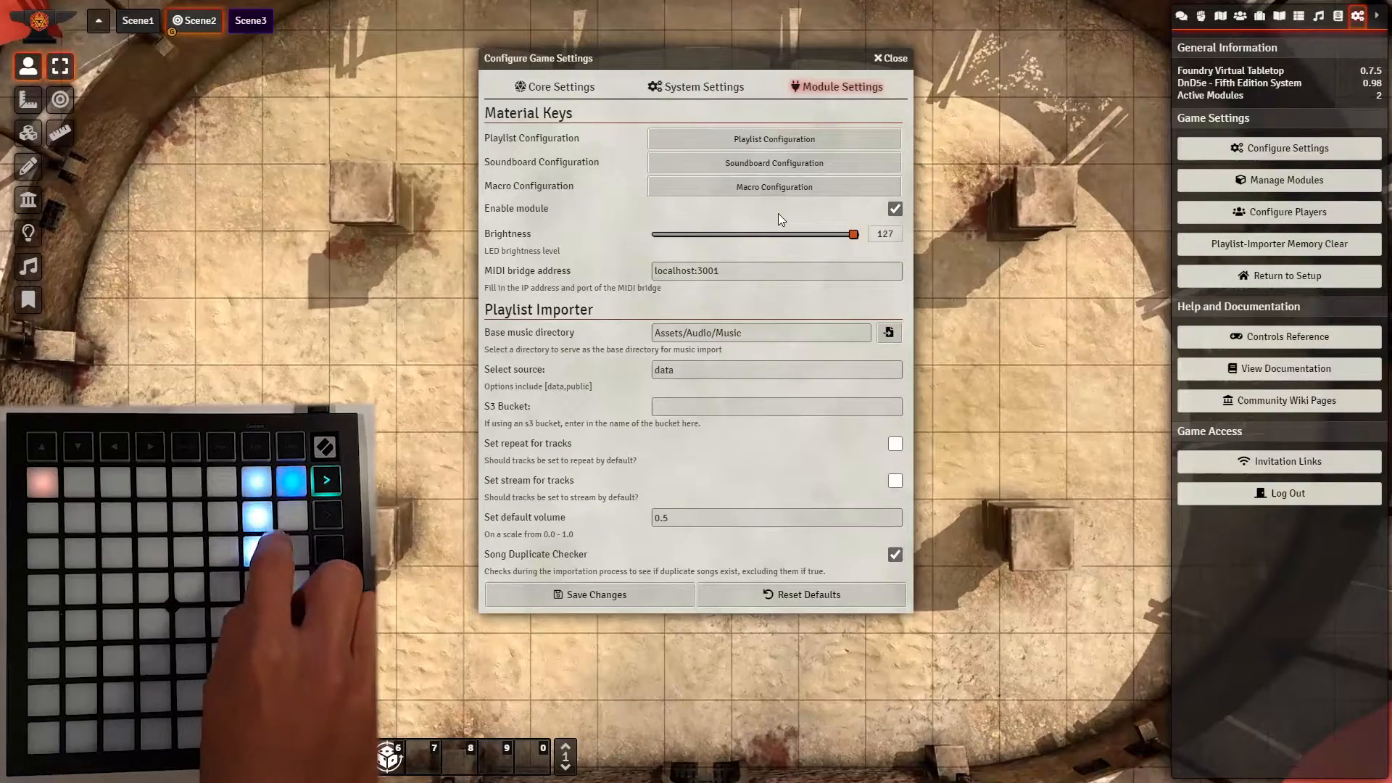
In the soundboard configuration, assign Growl to Sound 86 with off color 43 and playback Hold
left_click(789, 164)
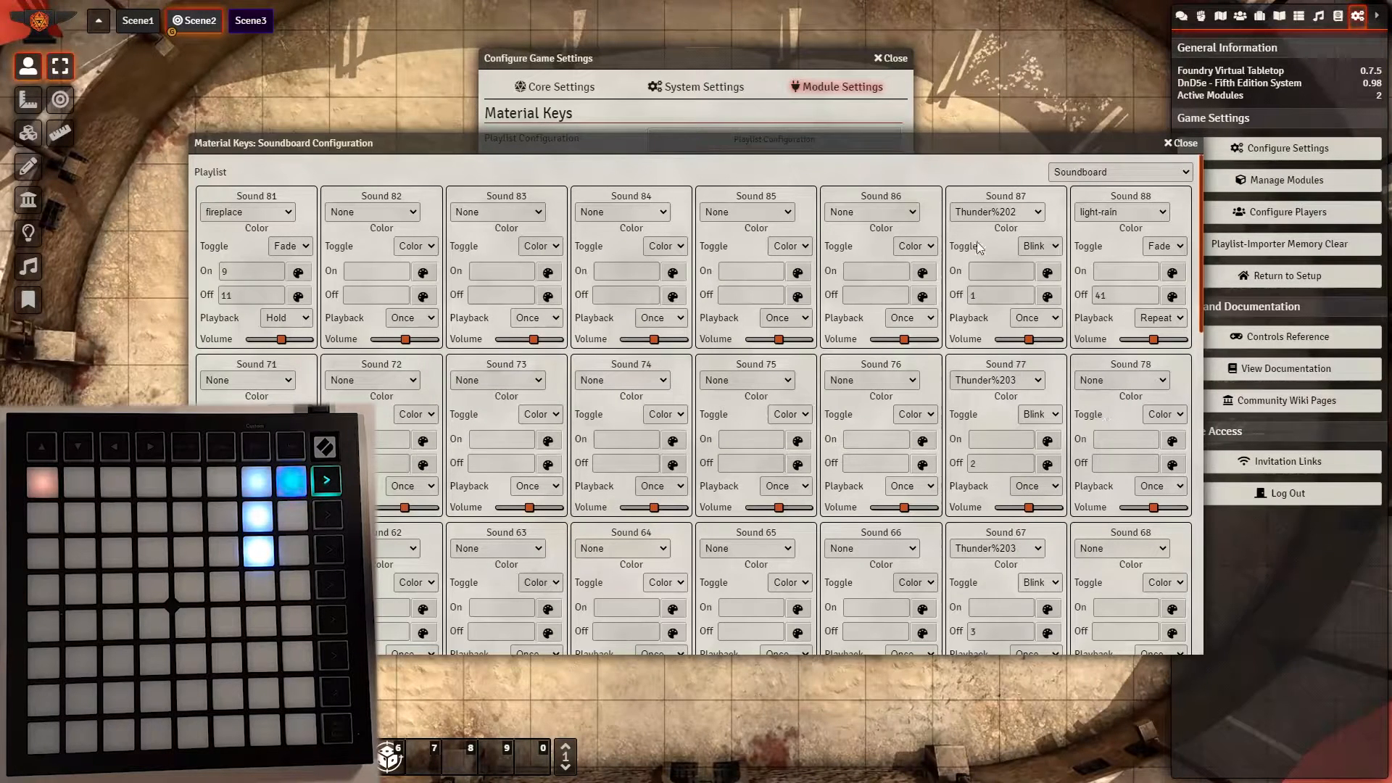
left_click(882, 212)
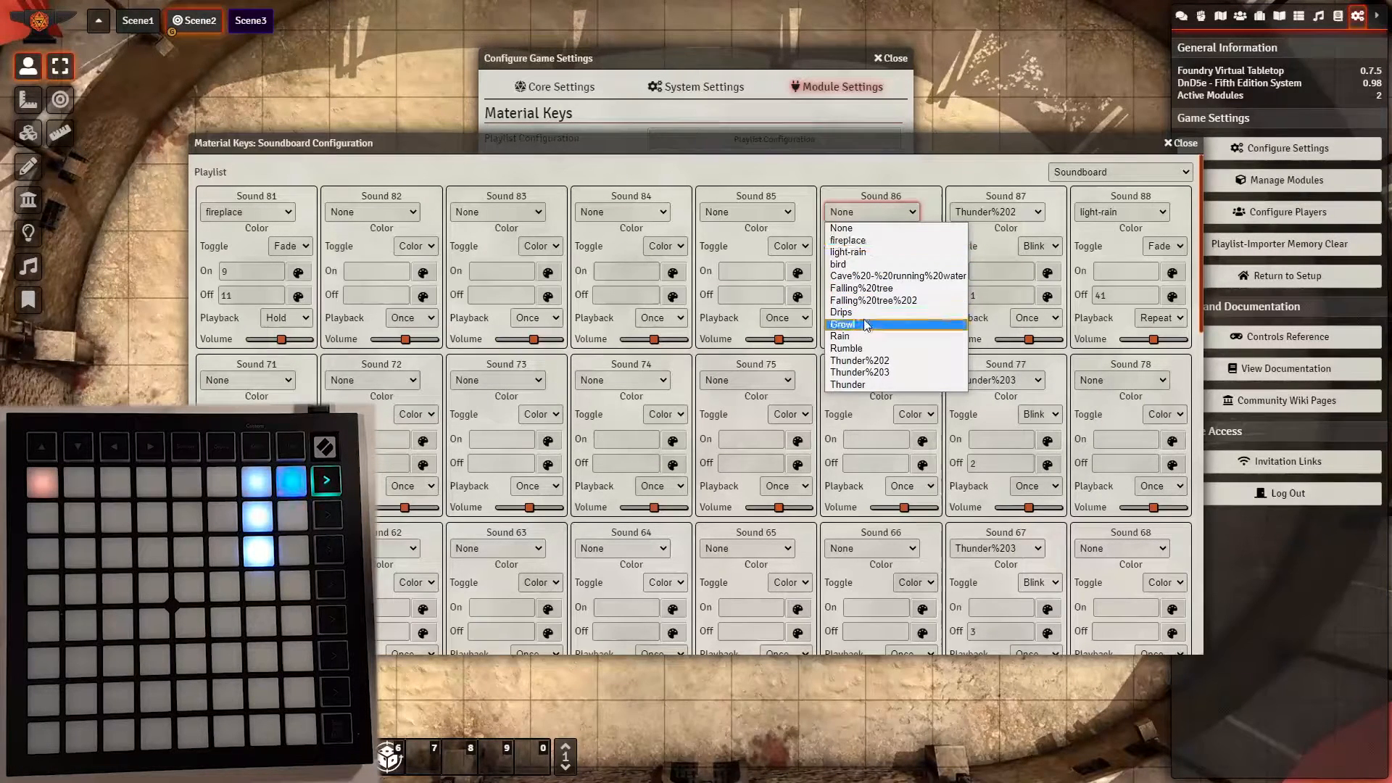
left_click(915, 324)
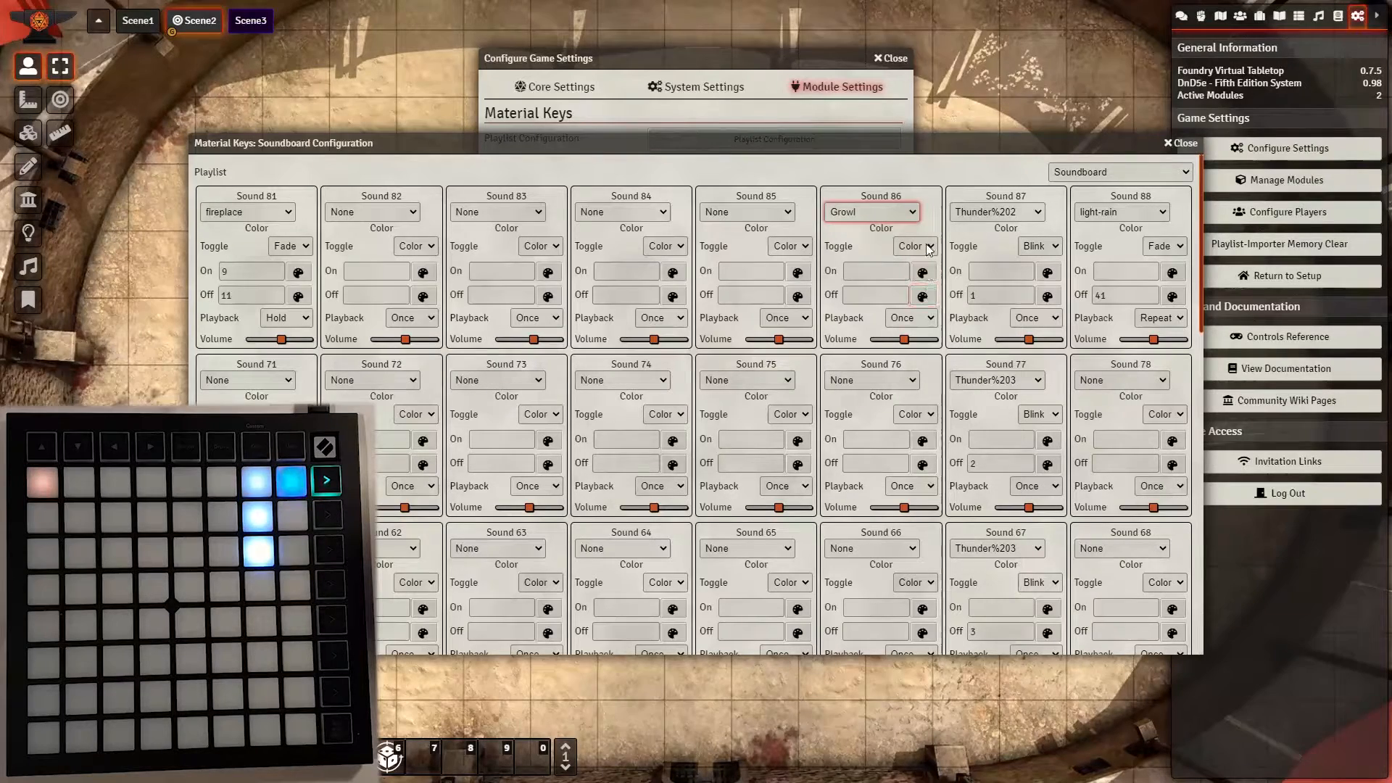
left_click(924, 297)
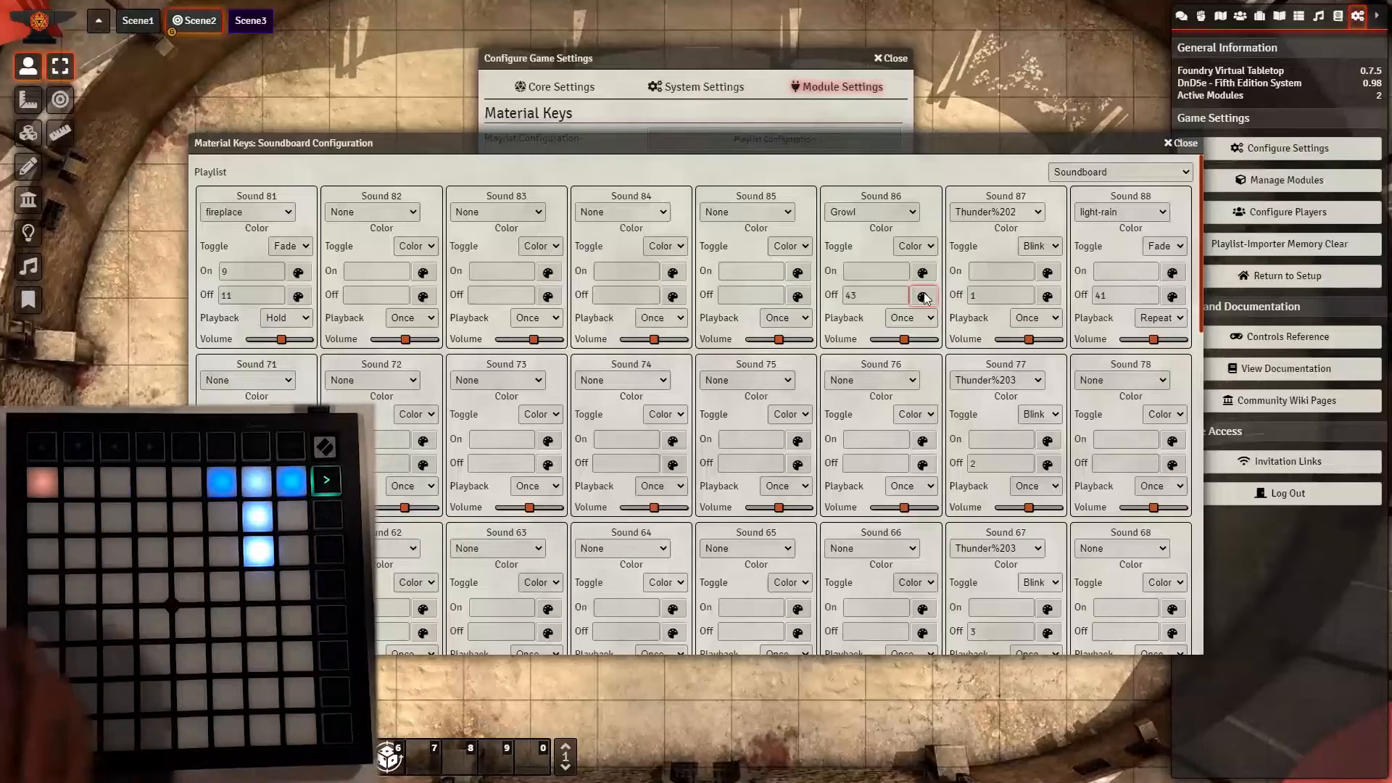
left_click(918, 321)
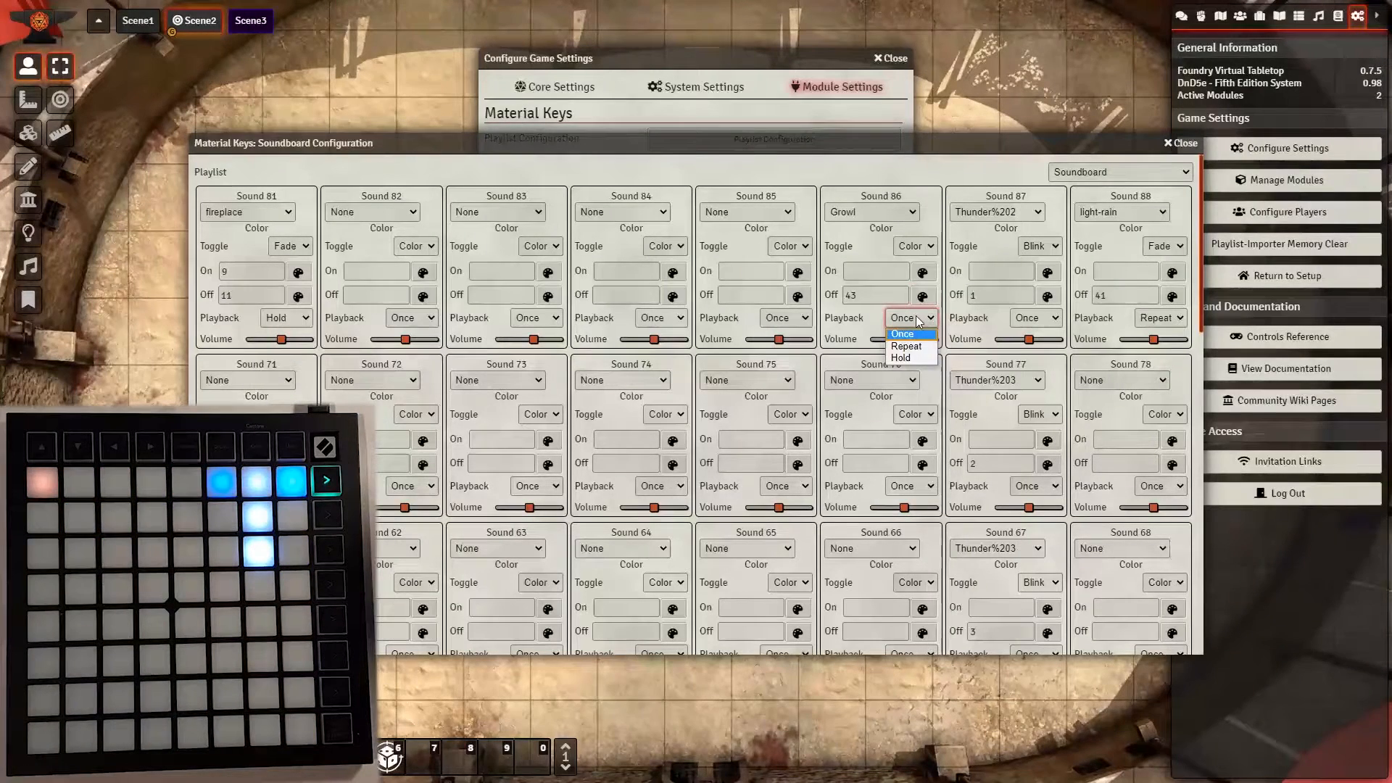
left_click(908, 356)
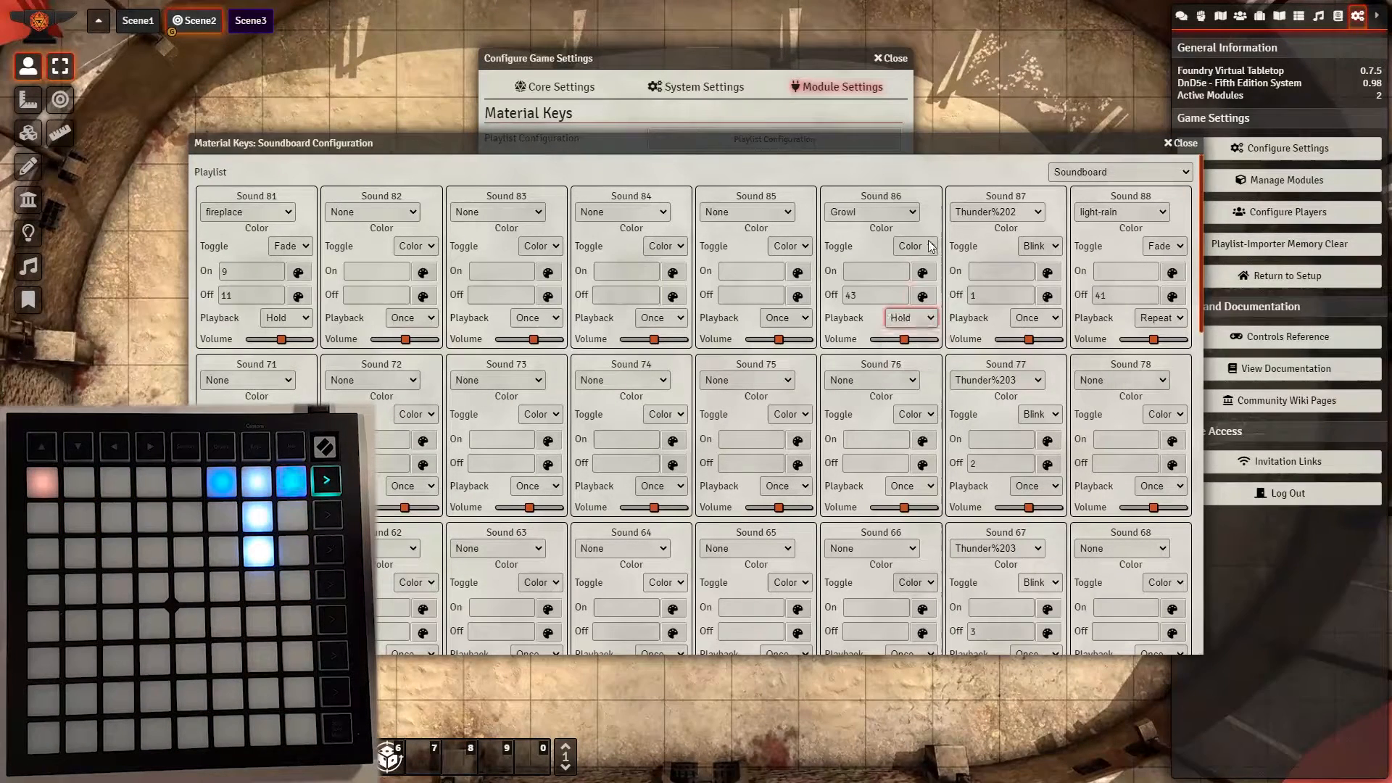
Set Sound 86's toggle mode to Fade and raise its volume, saving the soundboard configuration
left_click(930, 250)
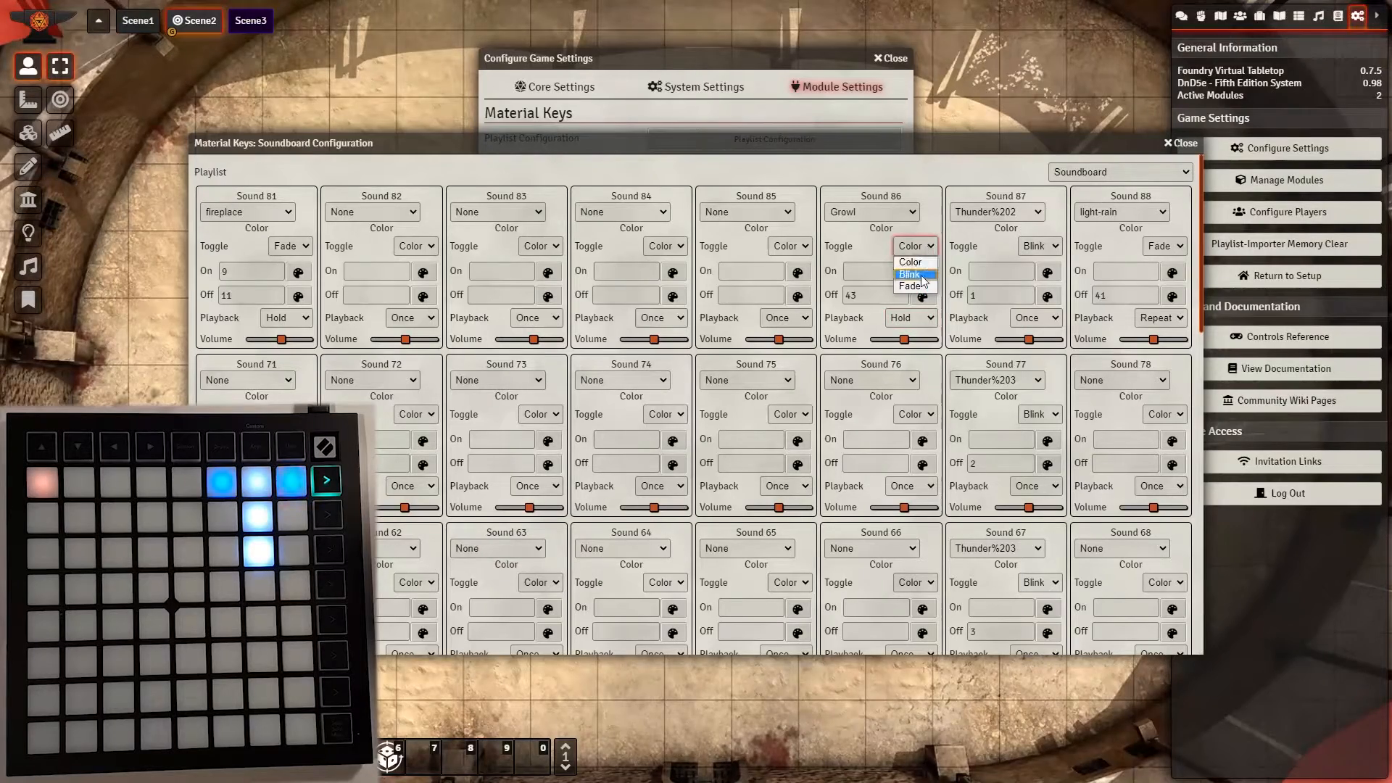
scroll(834, 435, "down", 3)
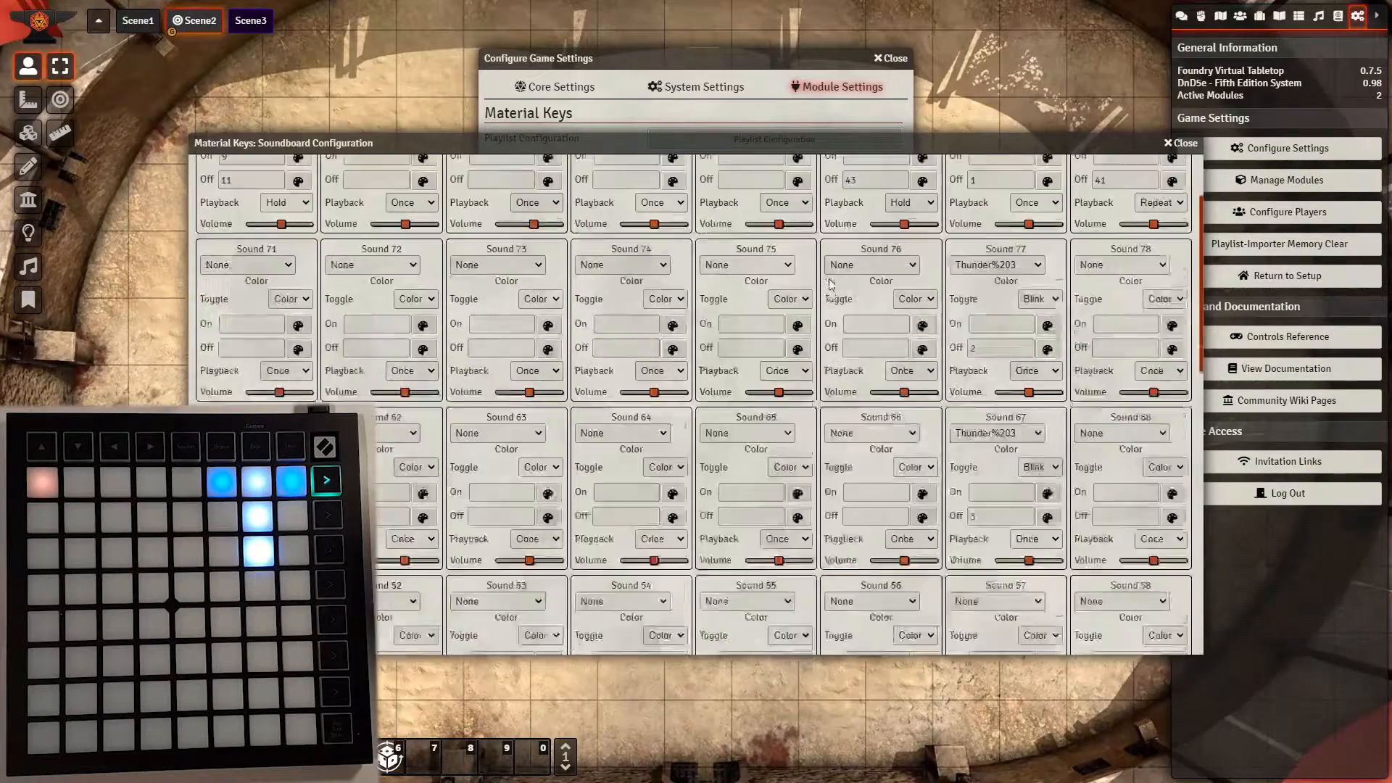
left_click(843, 632)
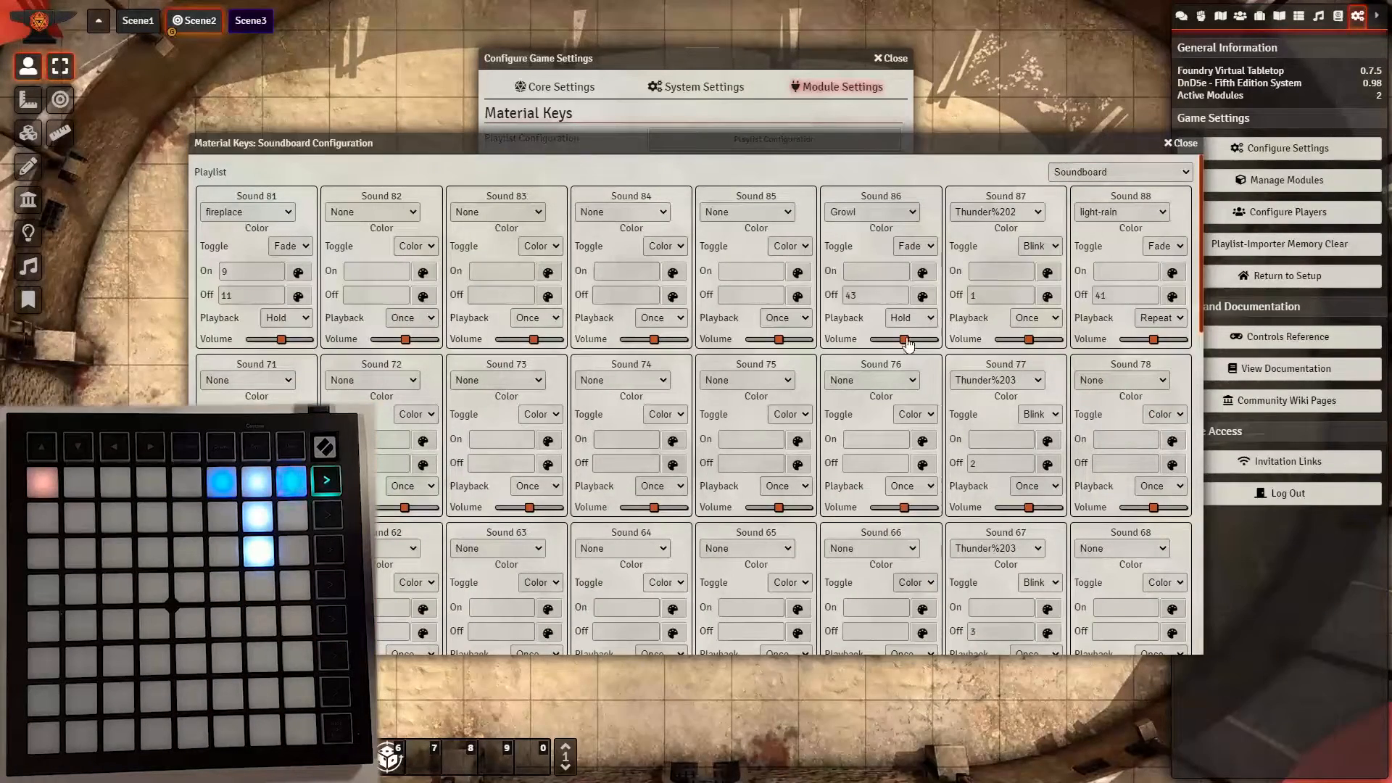
left_click_drag(906, 339, 925, 343)
left_click_drag(930, 341, 943, 343)
scroll(631, 306, "down", 5)
scroll(631, 306, "down", 5)
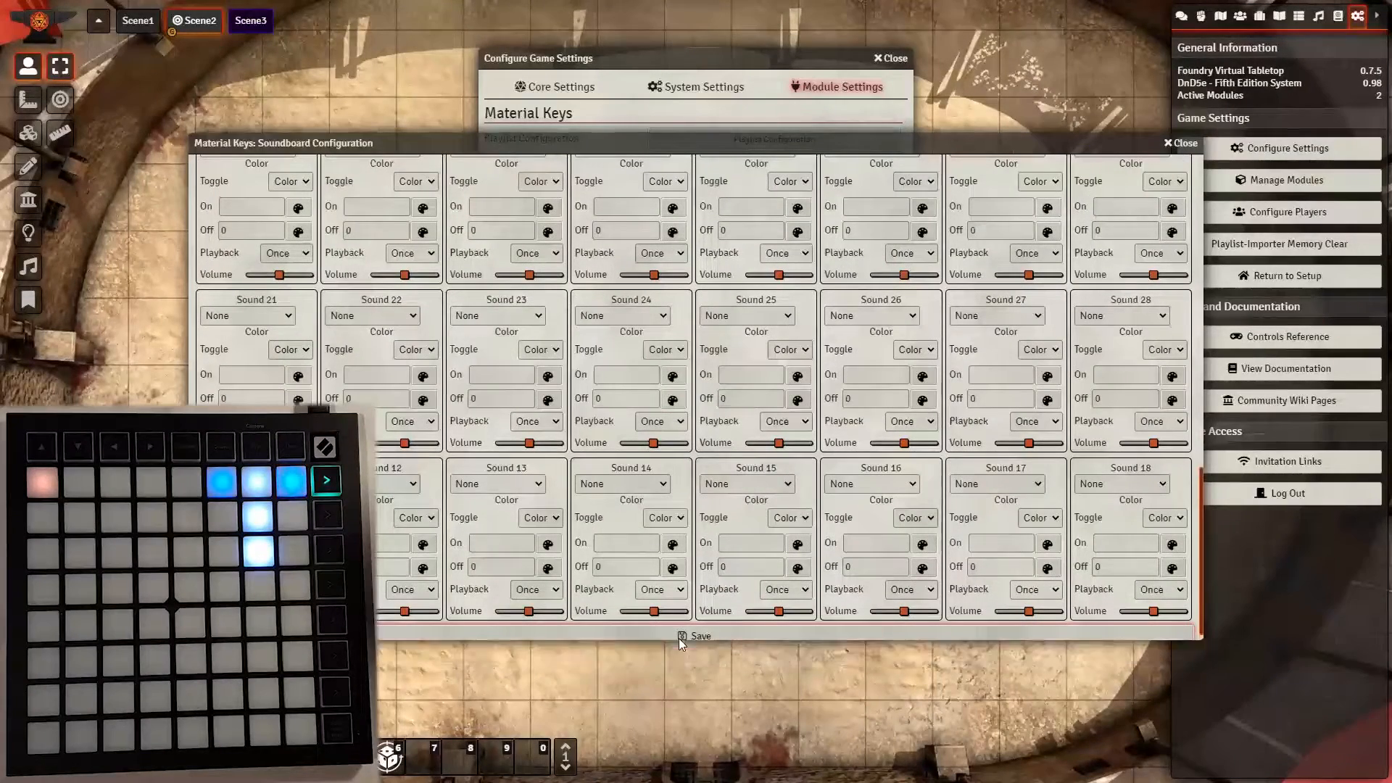
left_click(679, 638)
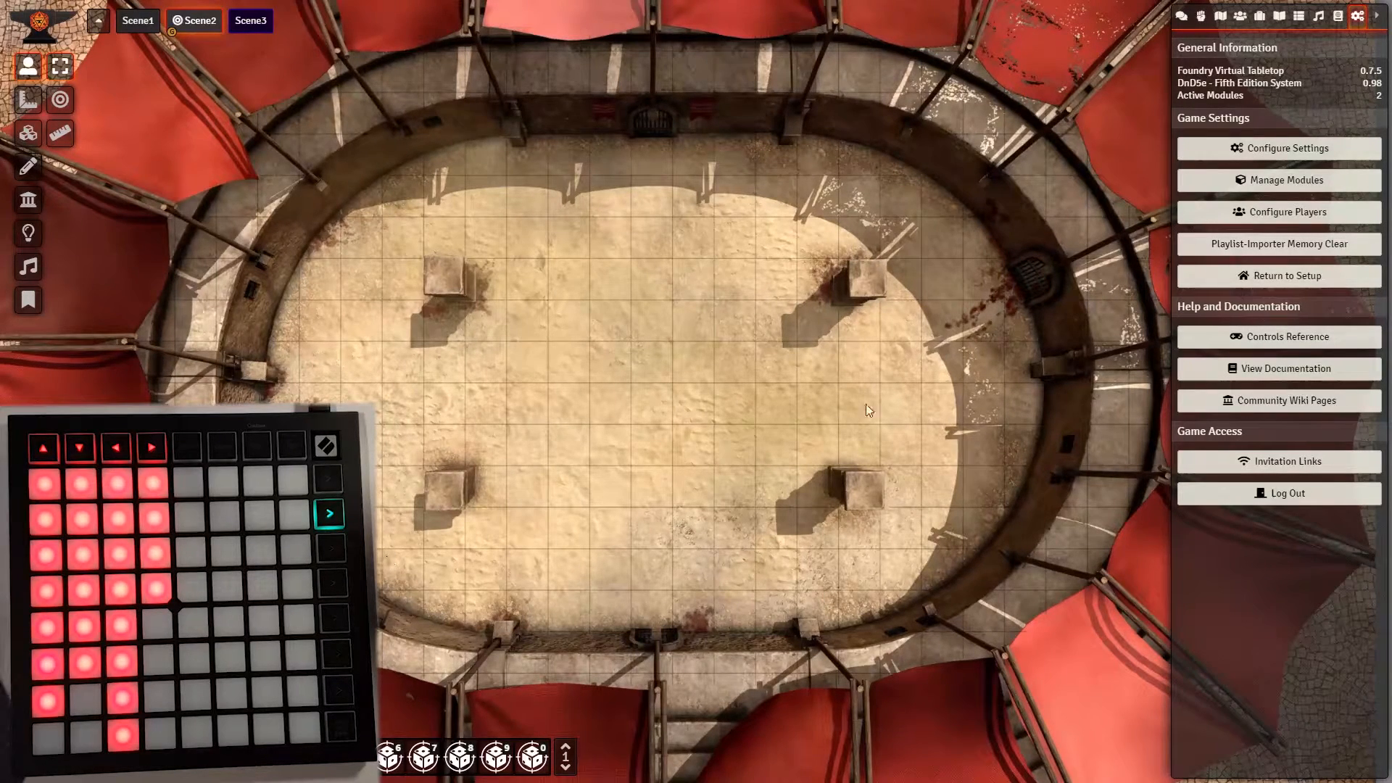
Expand the Michael Ghelfi Music and Hammer Home playlists in the playlist directory to view their tracks
left_click(1319, 17)
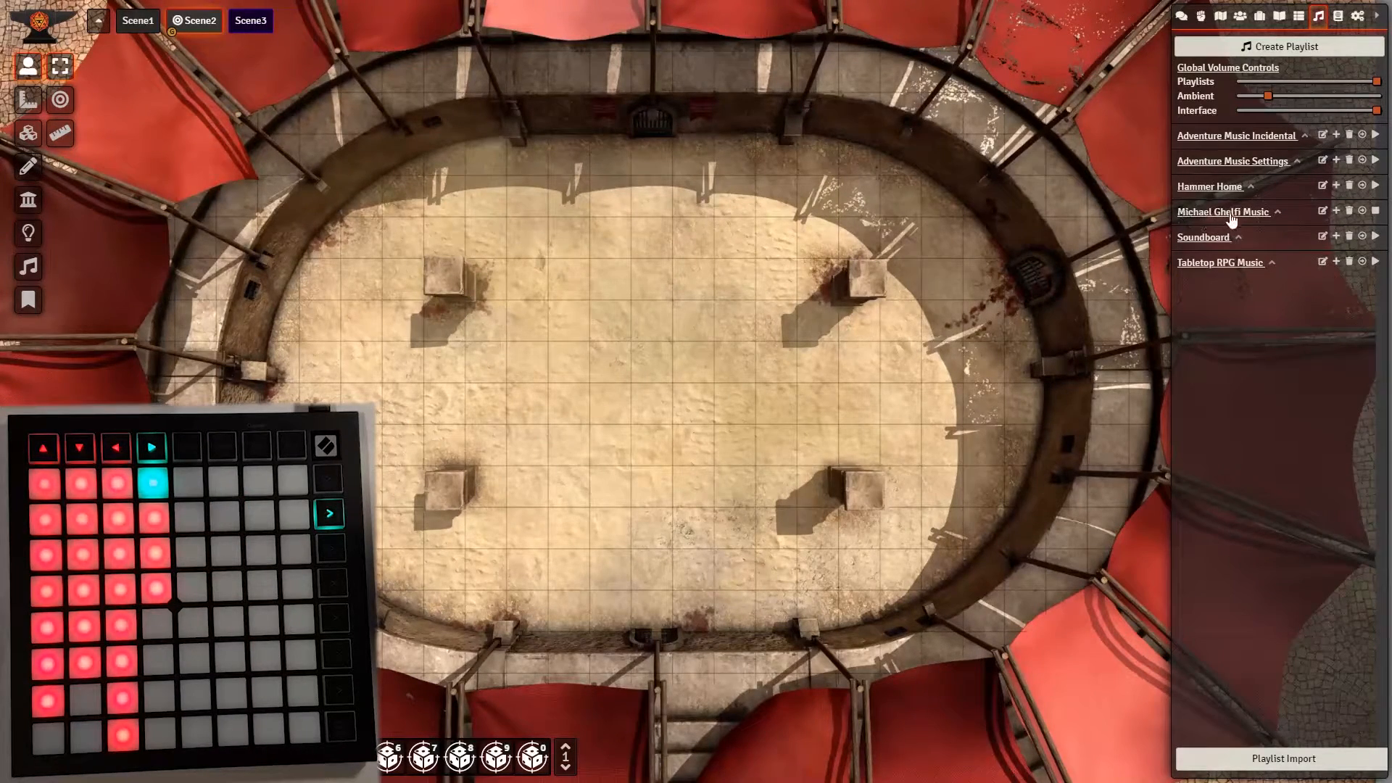
left_click(1259, 217)
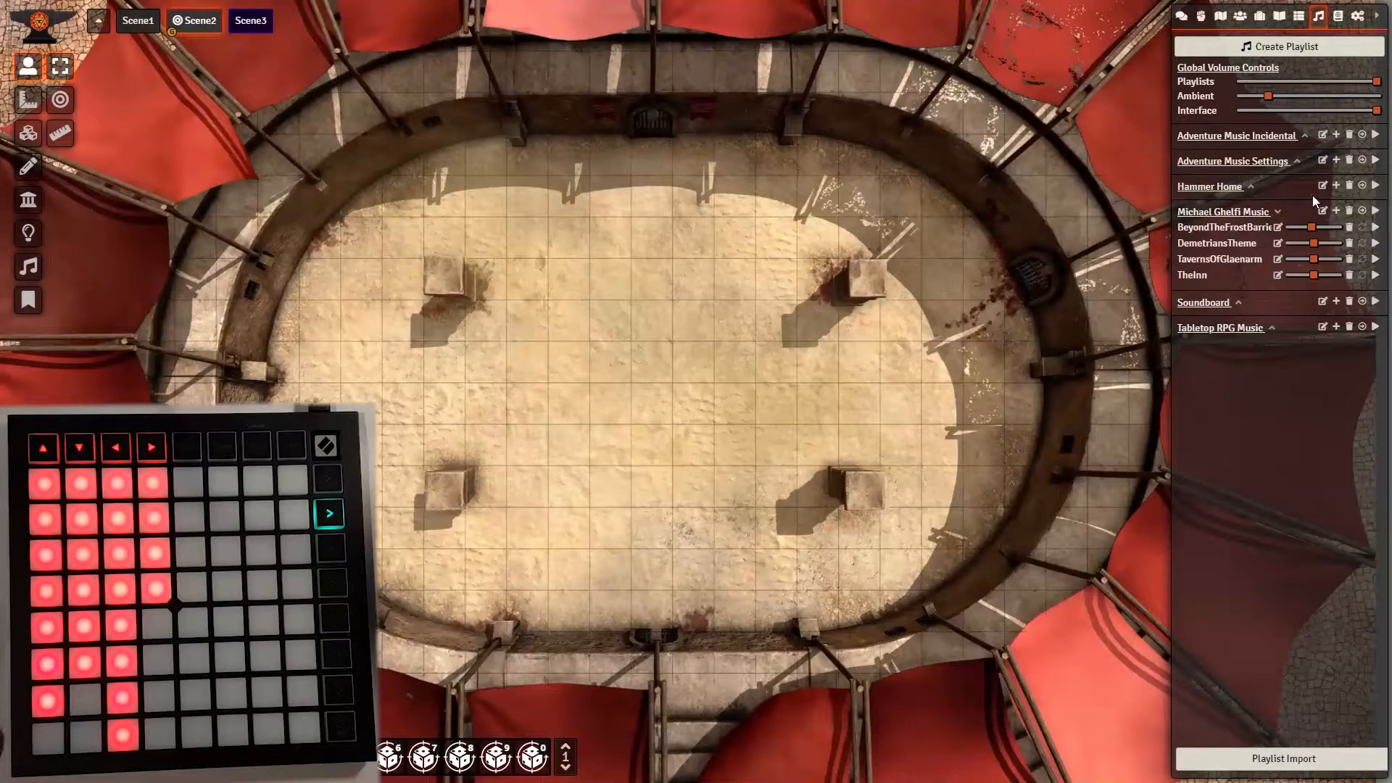
left_click(1285, 193)
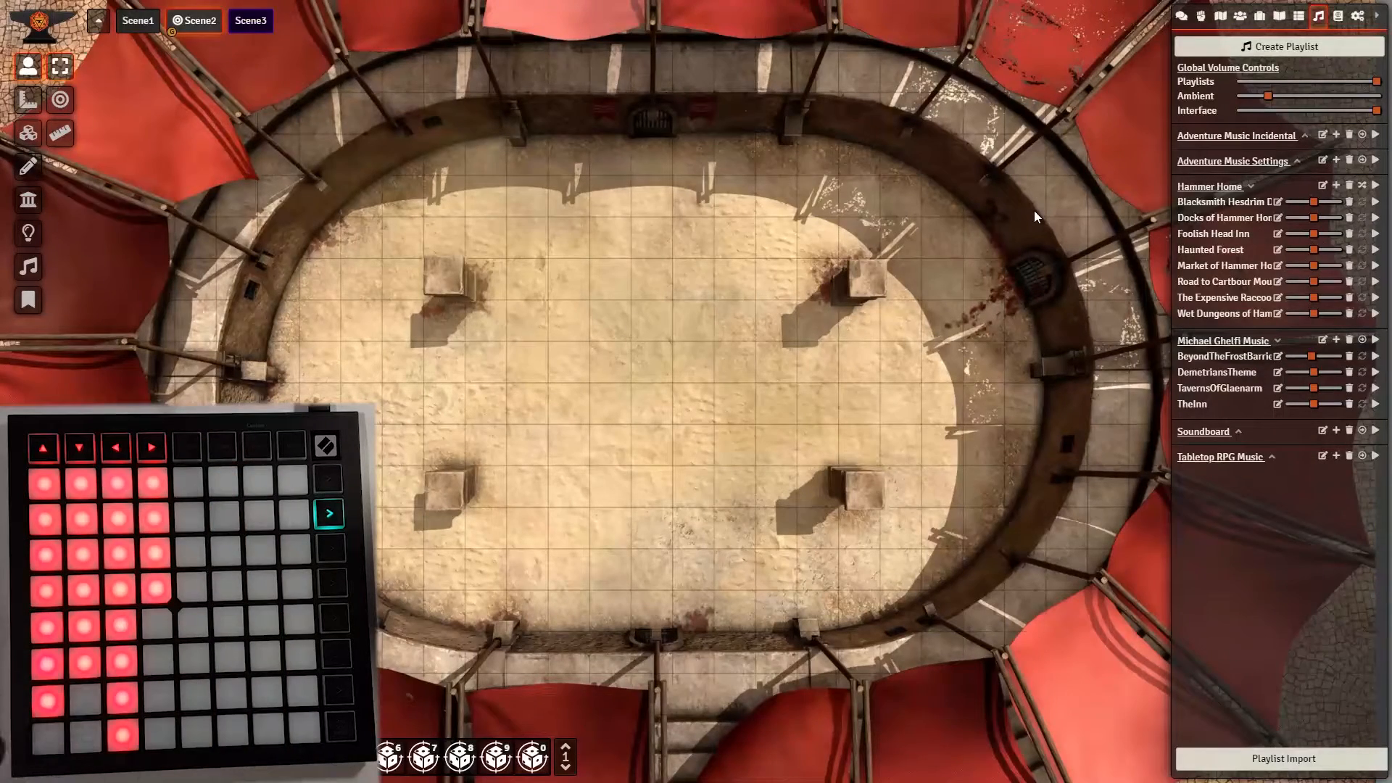
In the Material Keys playlist configuration, set the play method to One track per playlist and save
left_click(1358, 16)
left_click(1288, 153)
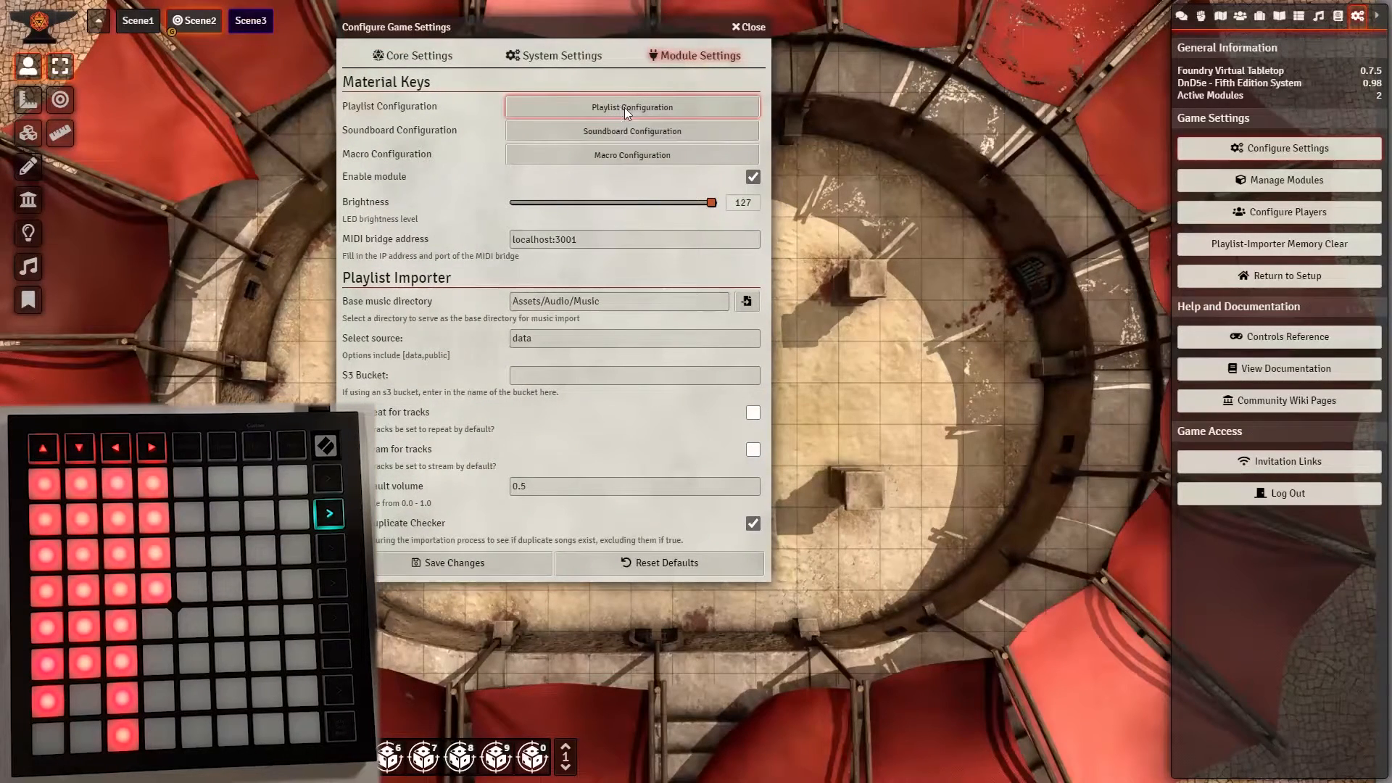
left_click(624, 108)
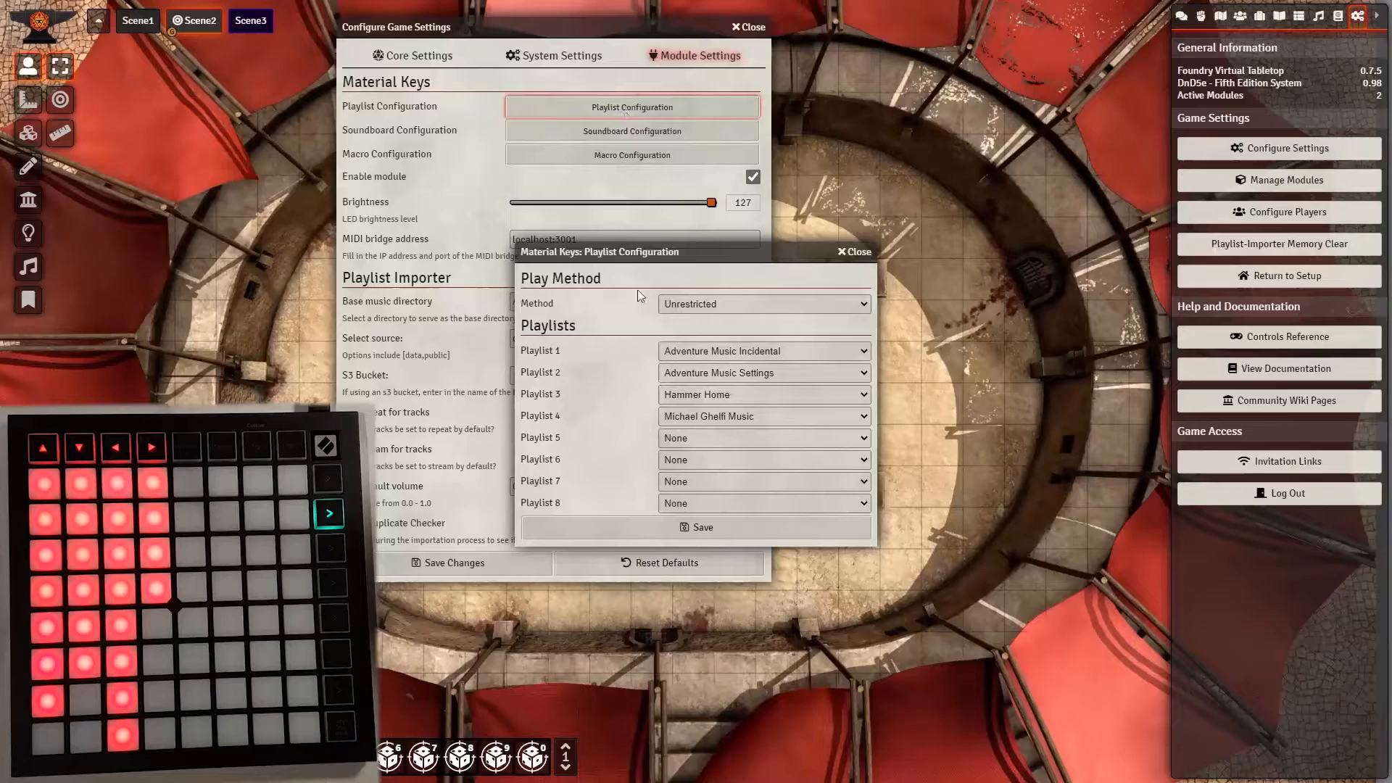
left_click(710, 305)
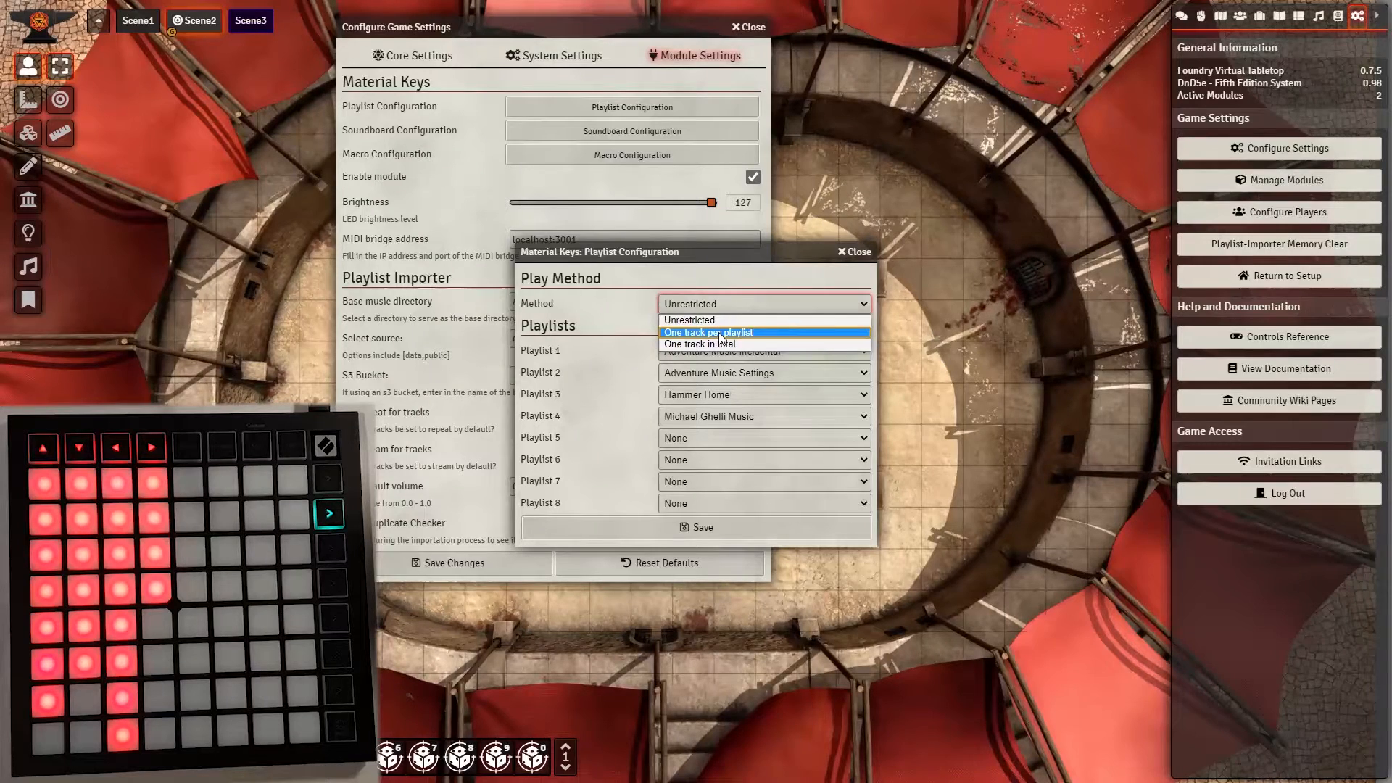
left_click(723, 335)
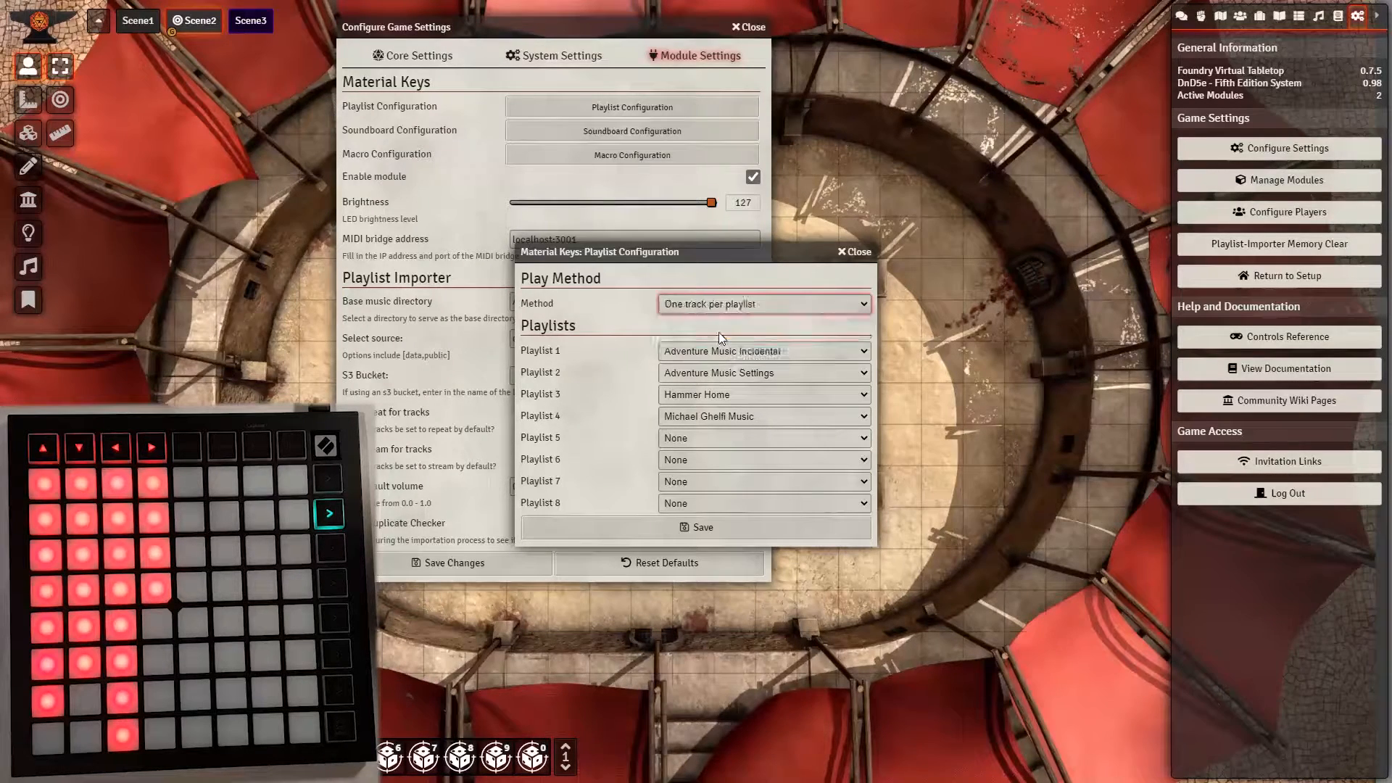
left_click(726, 529)
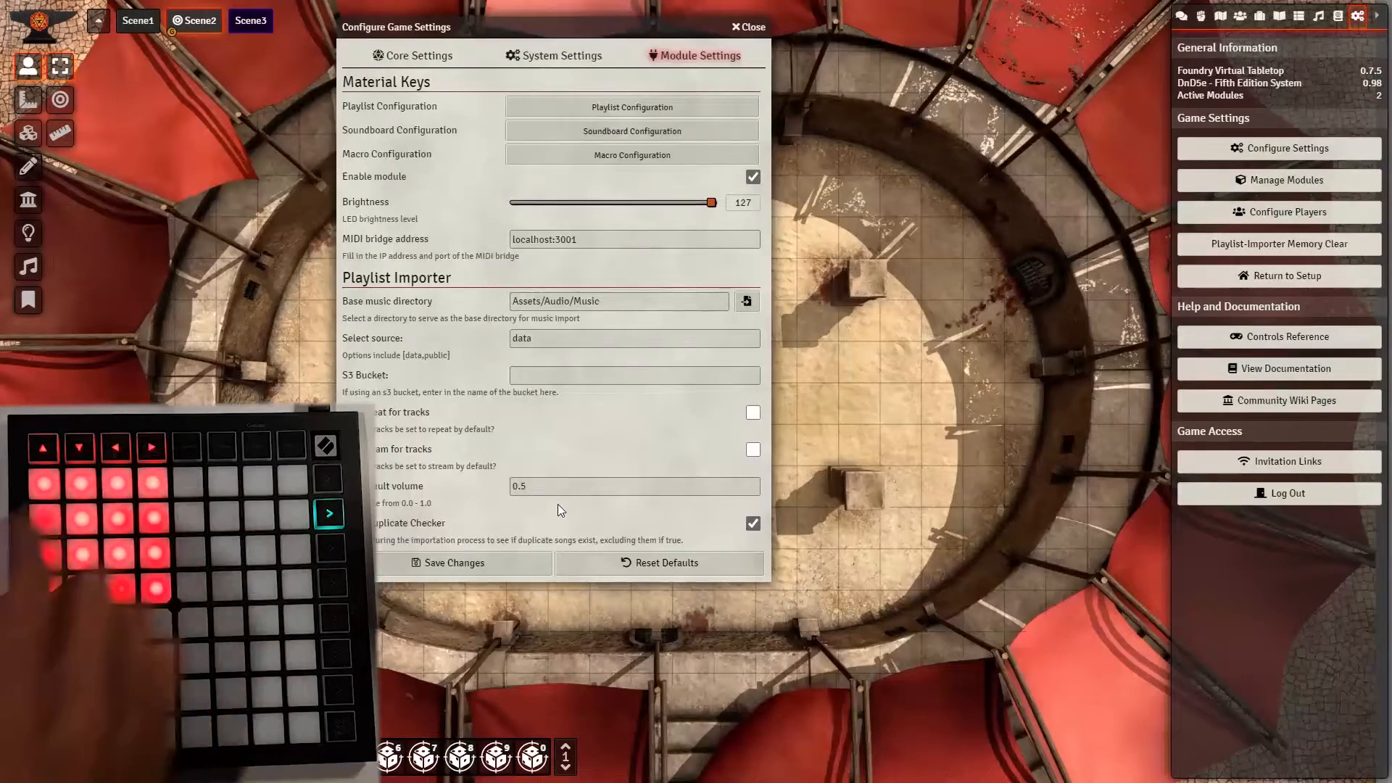
Change the playlist play method to One track in total and save the playlist configuration
left_click(655, 106)
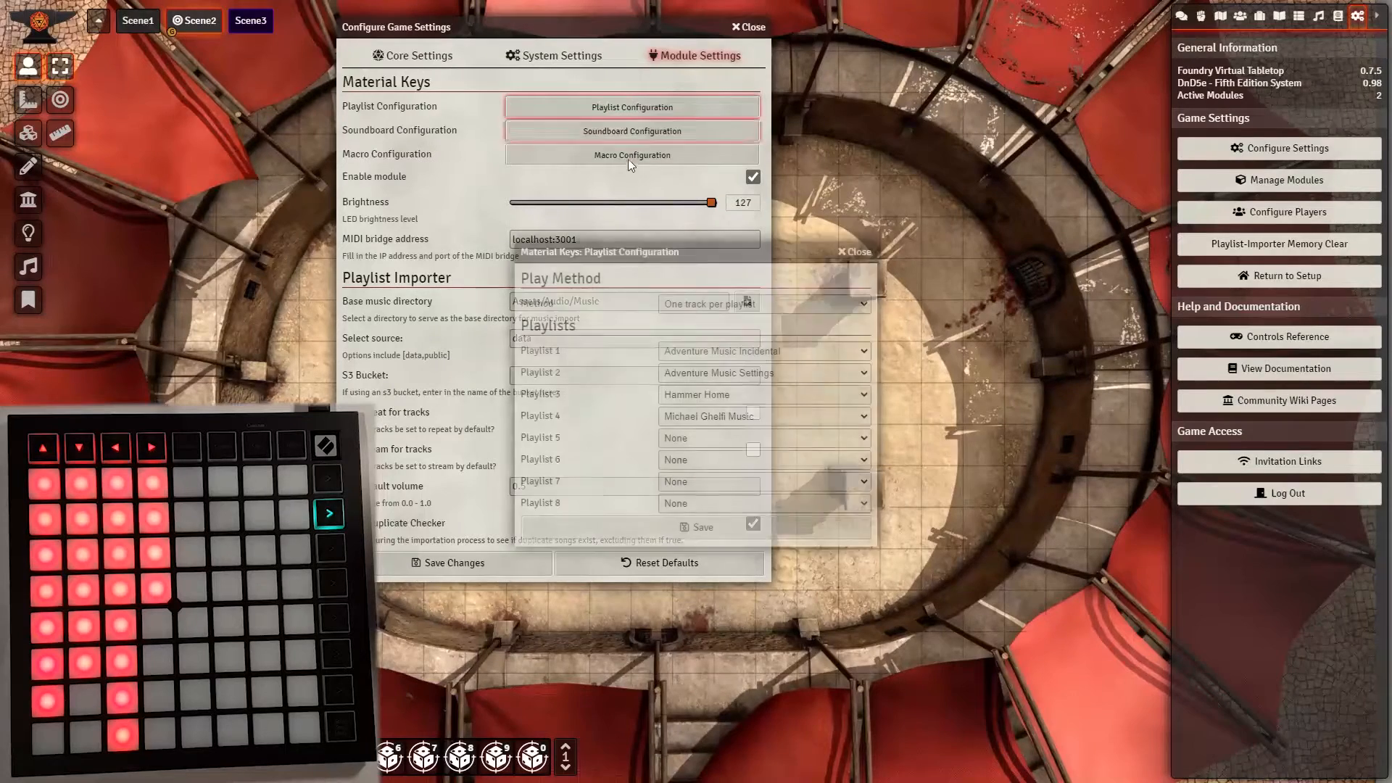
left_click(707, 304)
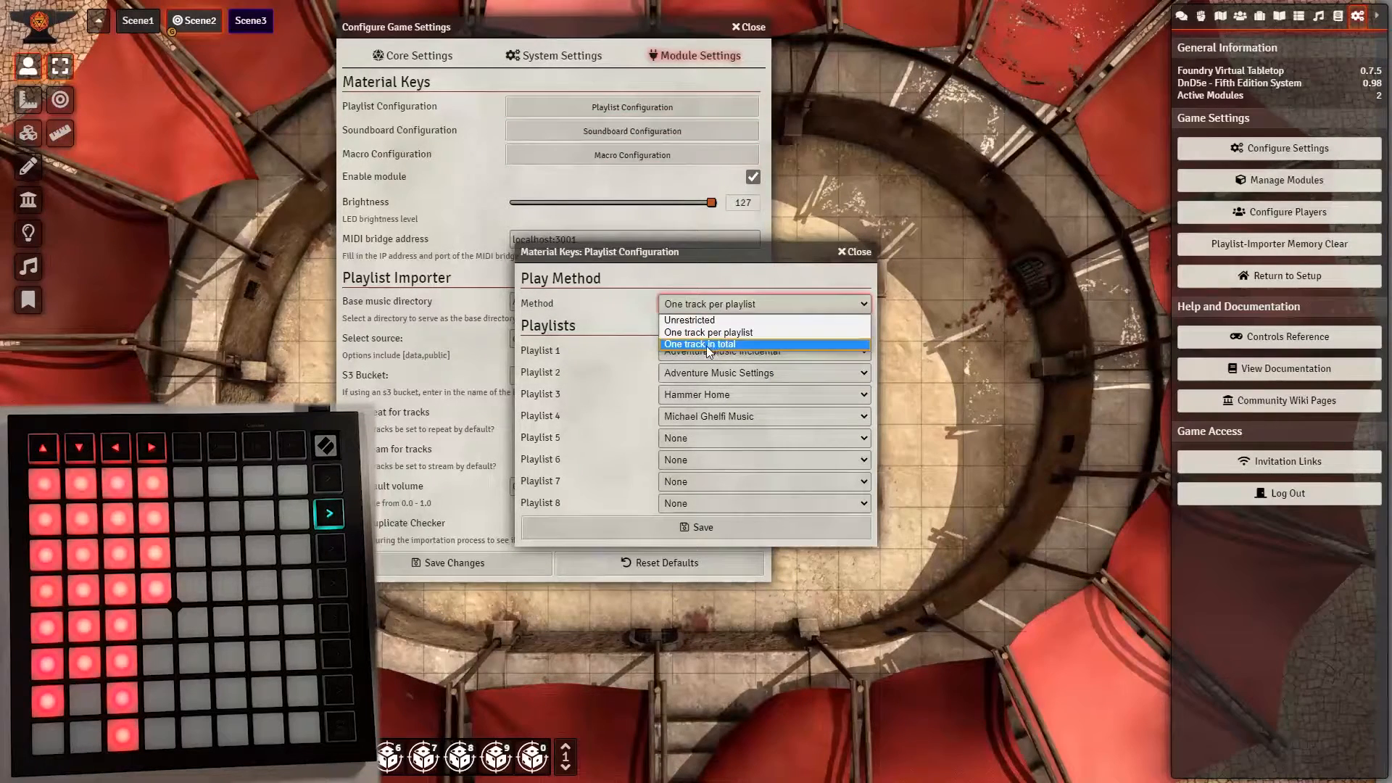
left_click(704, 345)
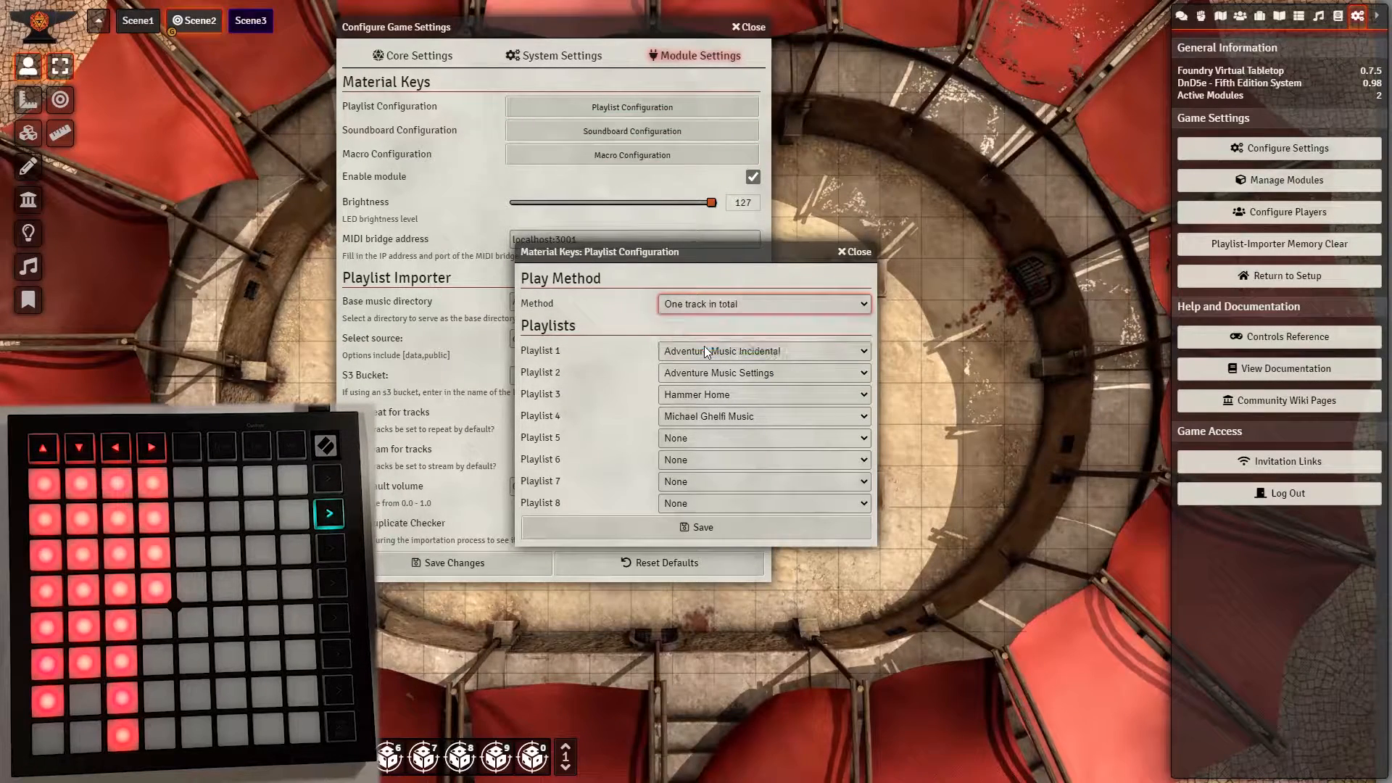
left_click(728, 527)
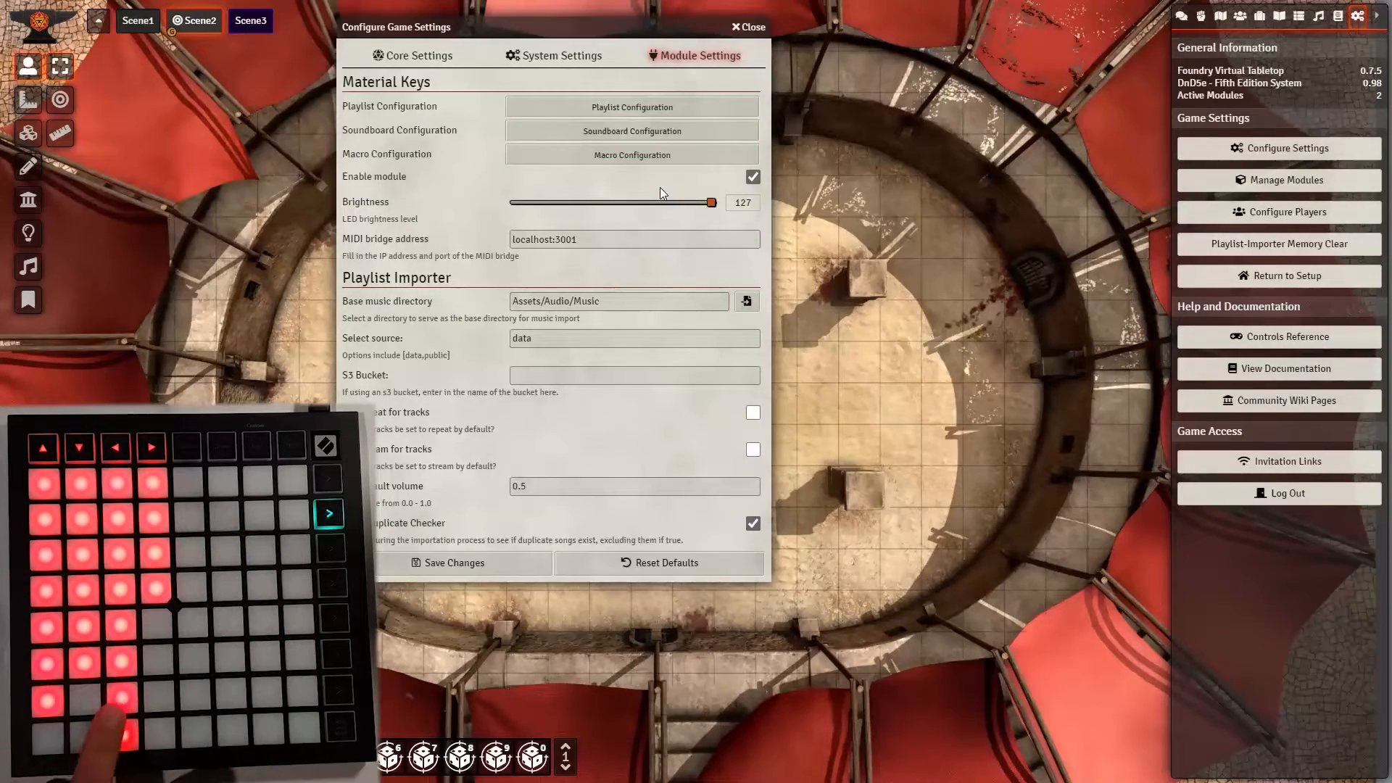
Expand Tabletop RPG Music in the playlist directory, assign that playlist to Playlist 5 in the playlist configuration and save
left_click(642, 106)
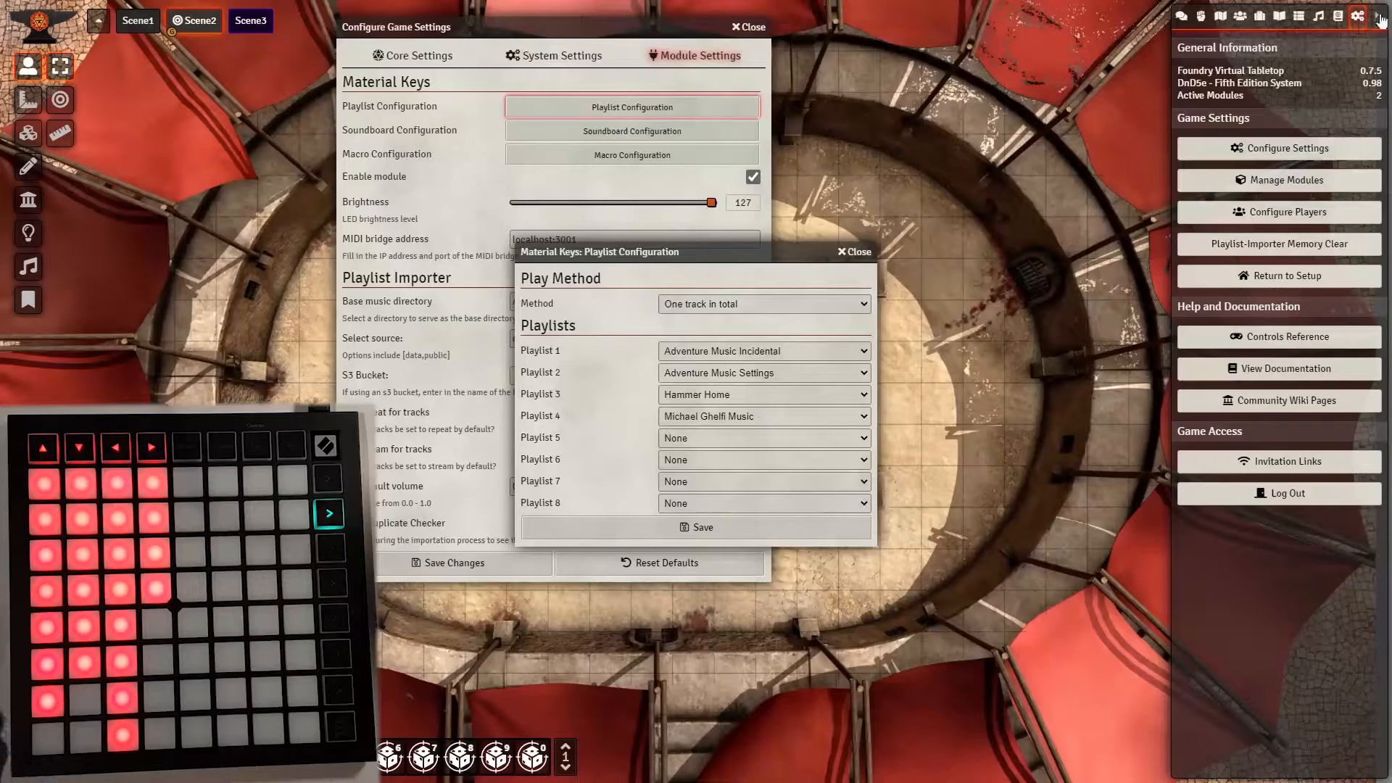
left_click(1318, 15)
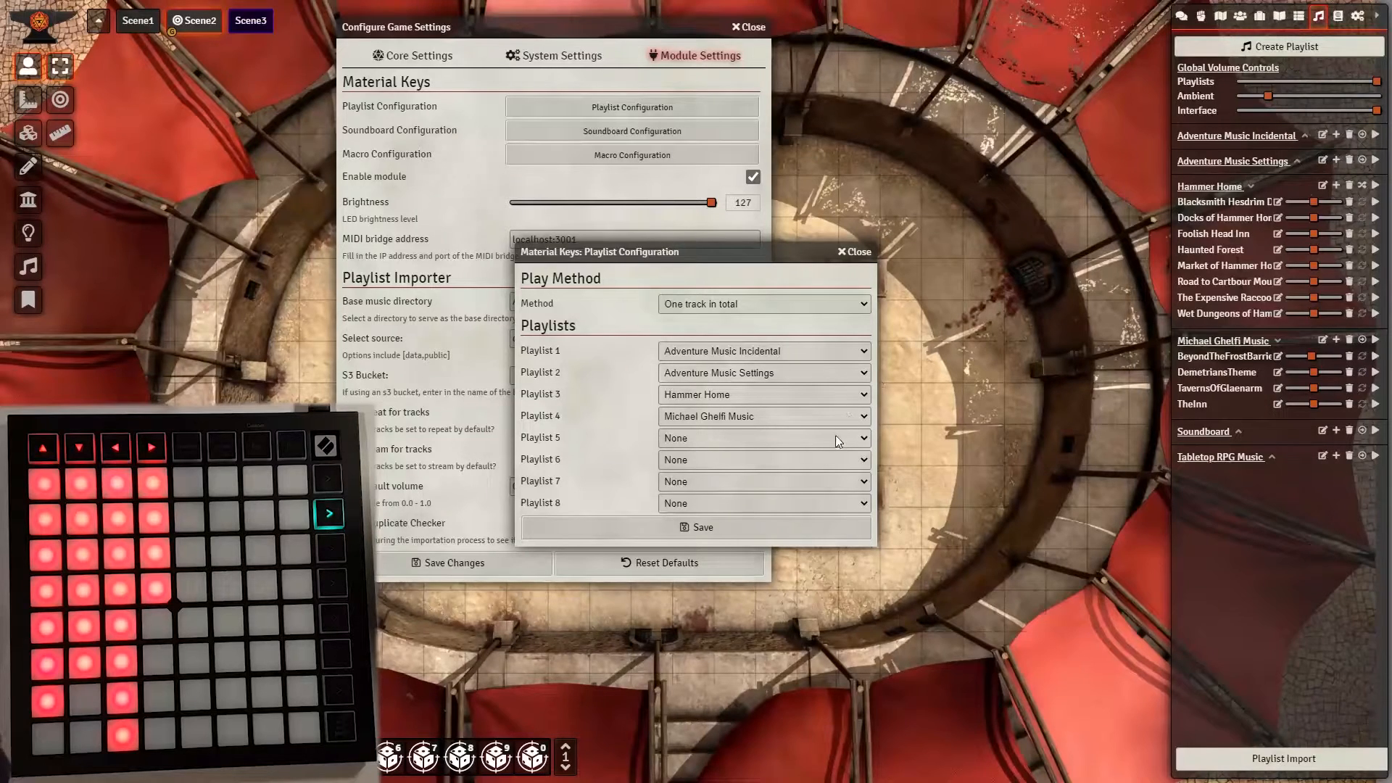
left_click(1230, 458)
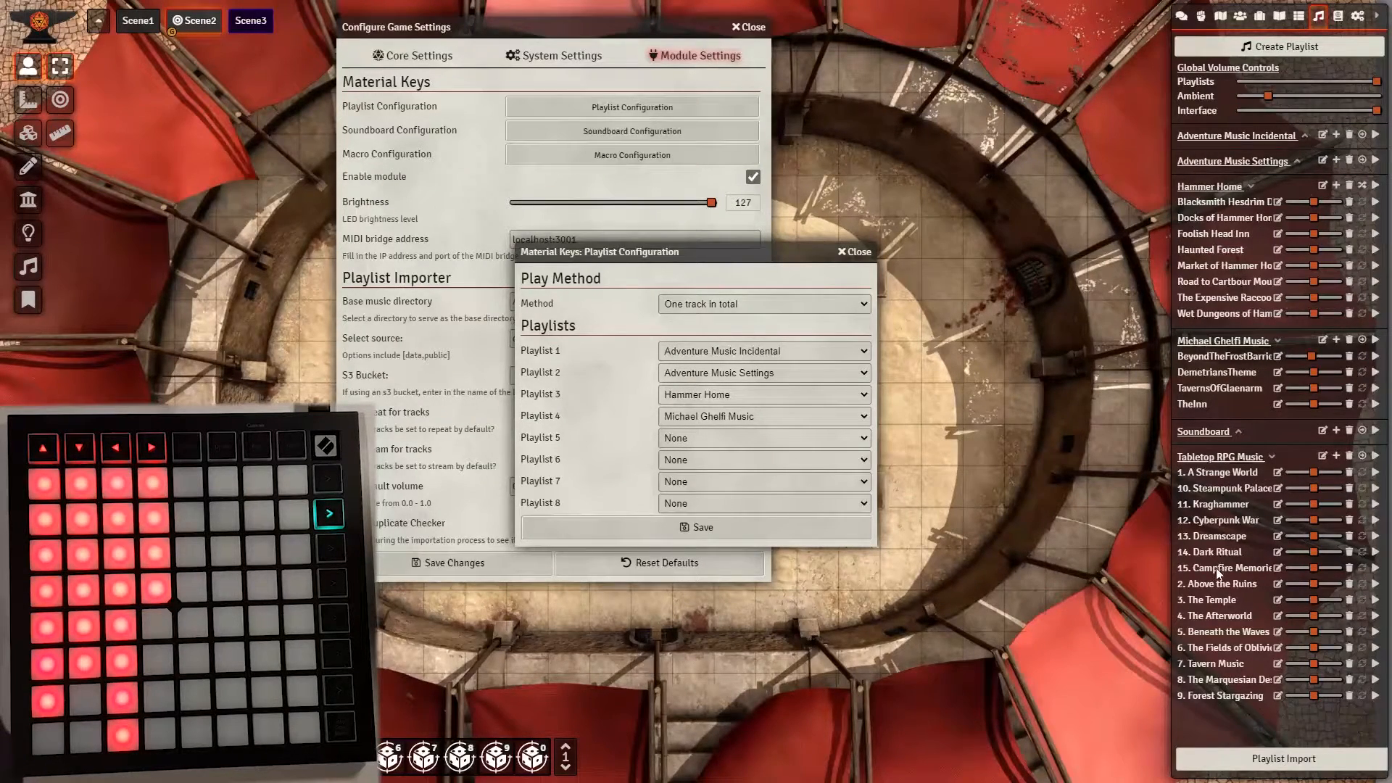
left_click(729, 442)
left_click(698, 525)
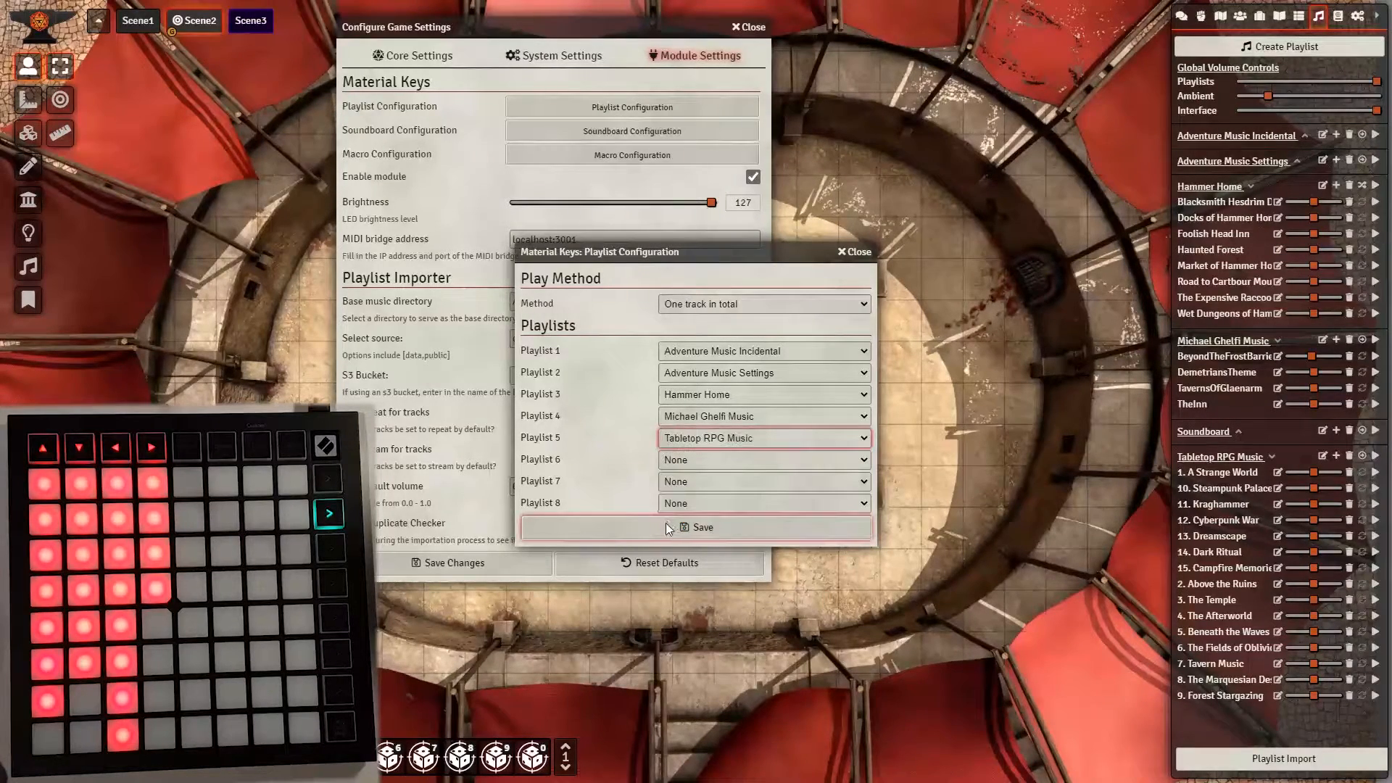
left_click(668, 529)
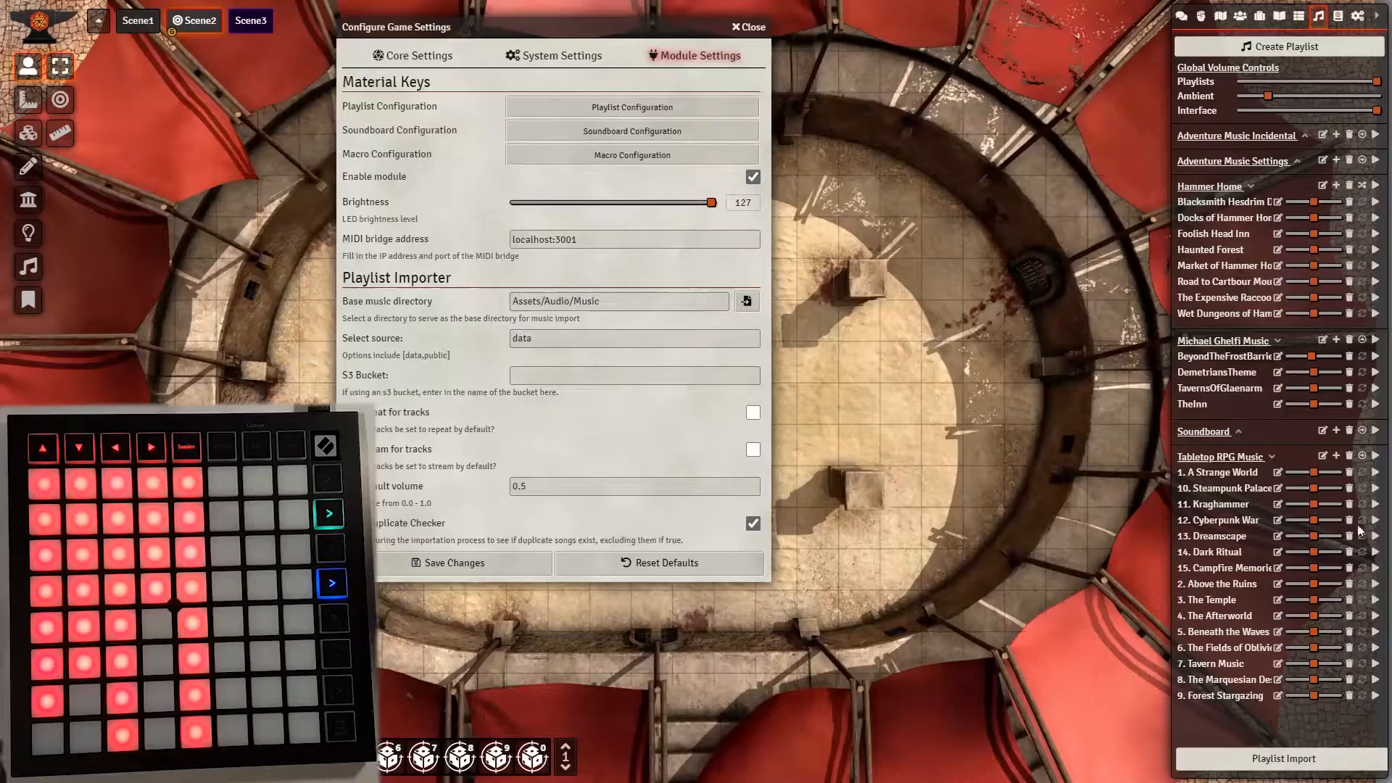
Start playing several Tabletop RPG Music tracks at once, from Steampunk Palace through Dark Ritual
left_click(1375, 489)
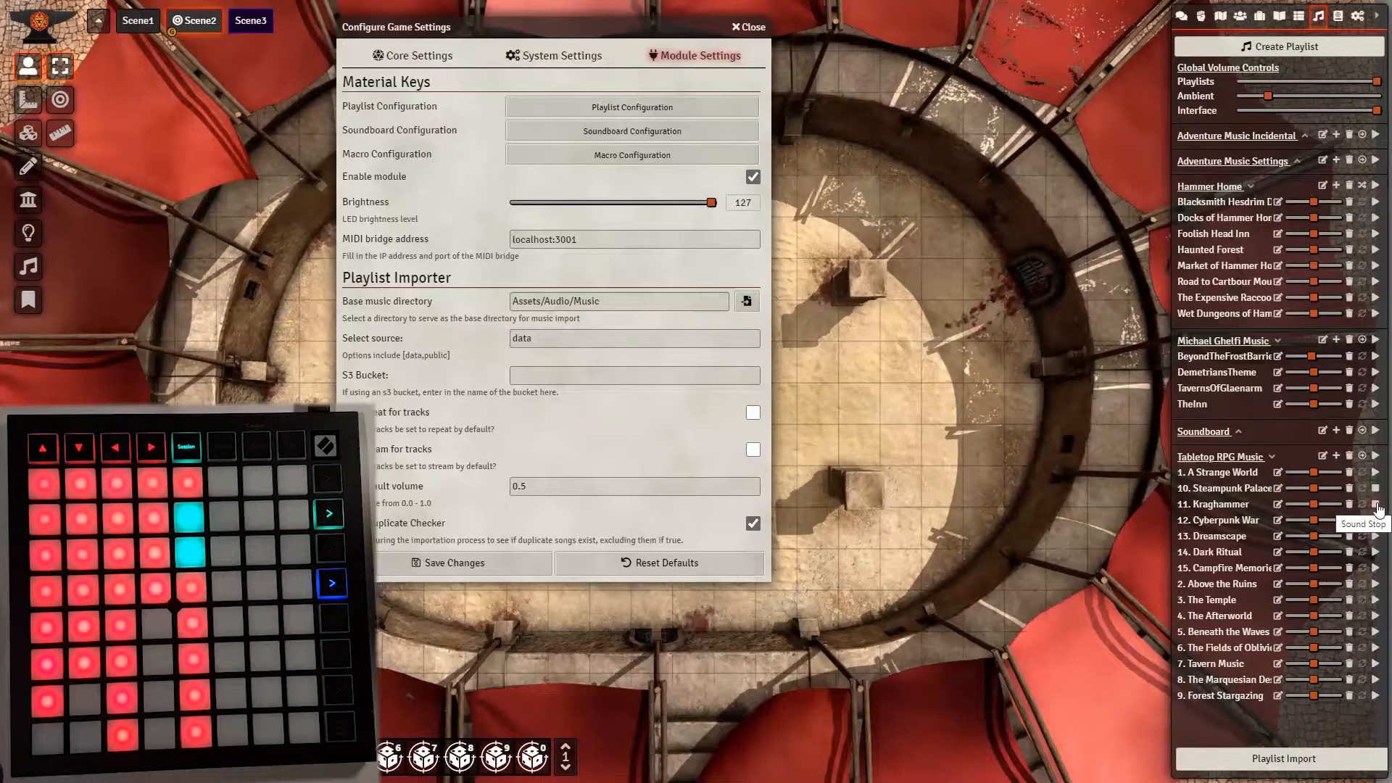
left_click(1376, 521)
left_click(1376, 536)
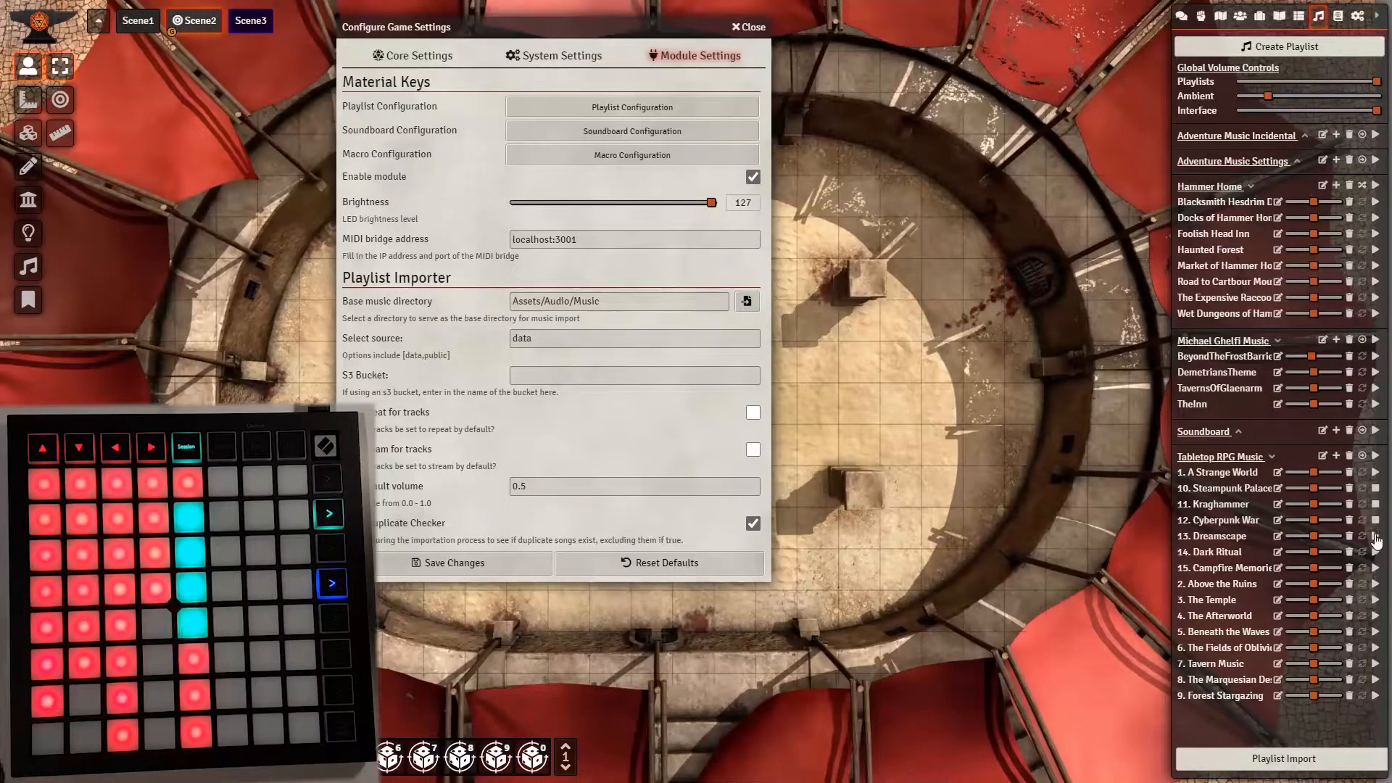
left_click(1376, 554)
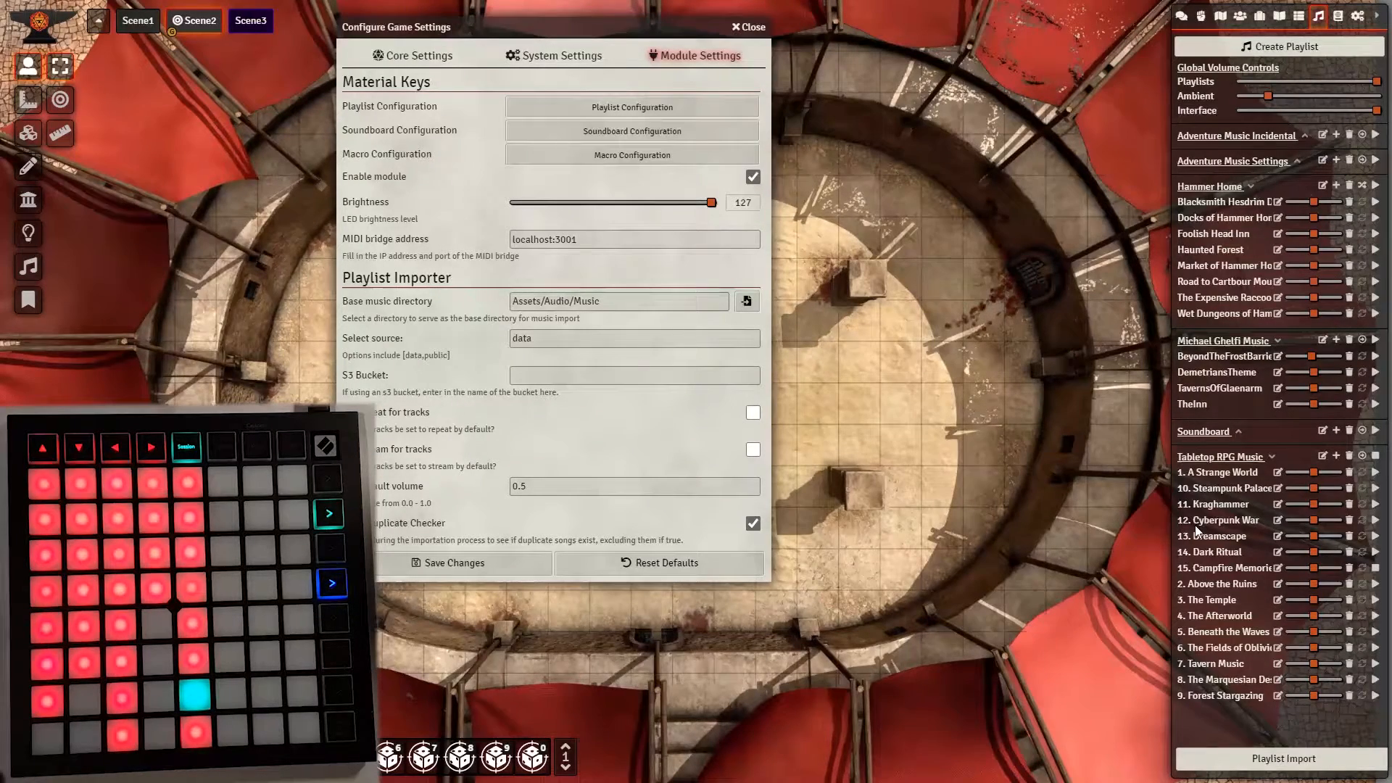
Reopen the playlist configuration, review the play method options and save with One track in total
left_click(612, 107)
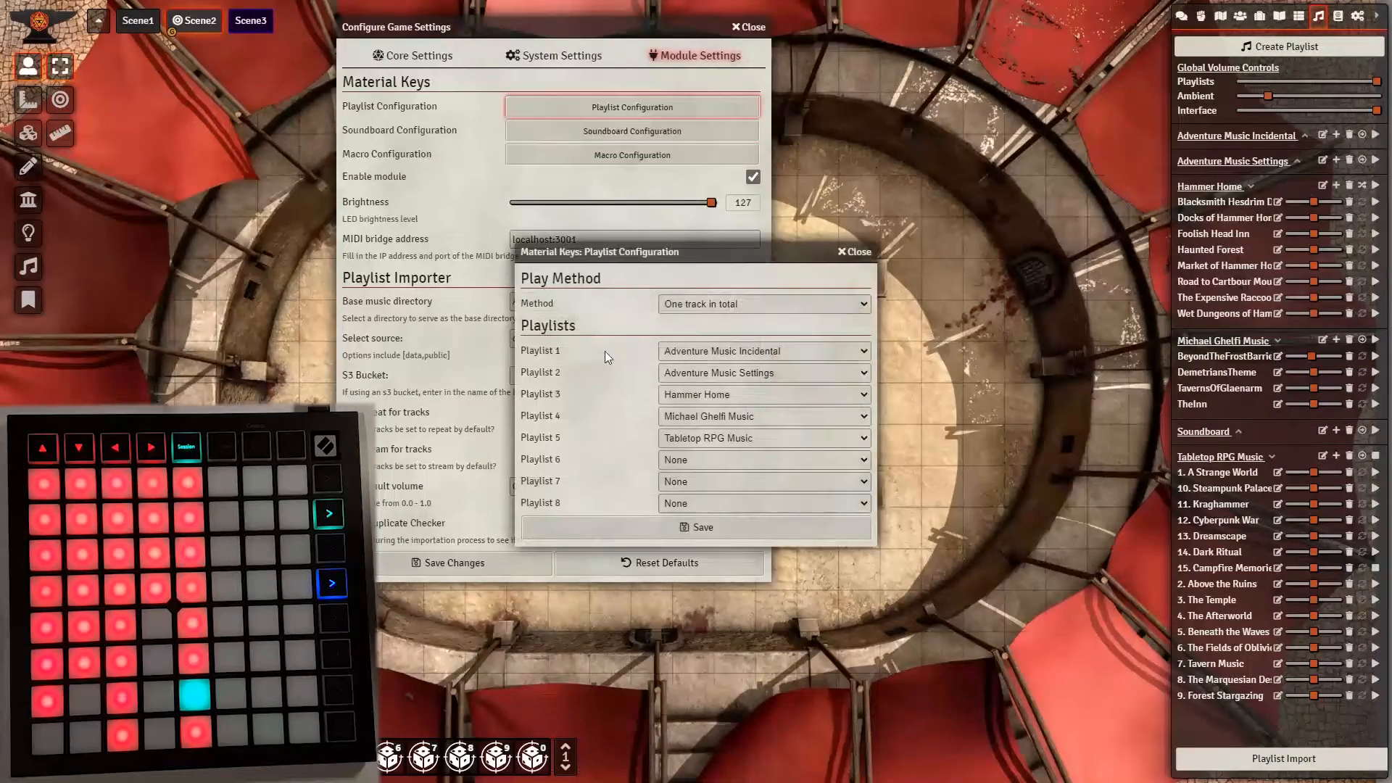
left_click(692, 305)
left_click(627, 300)
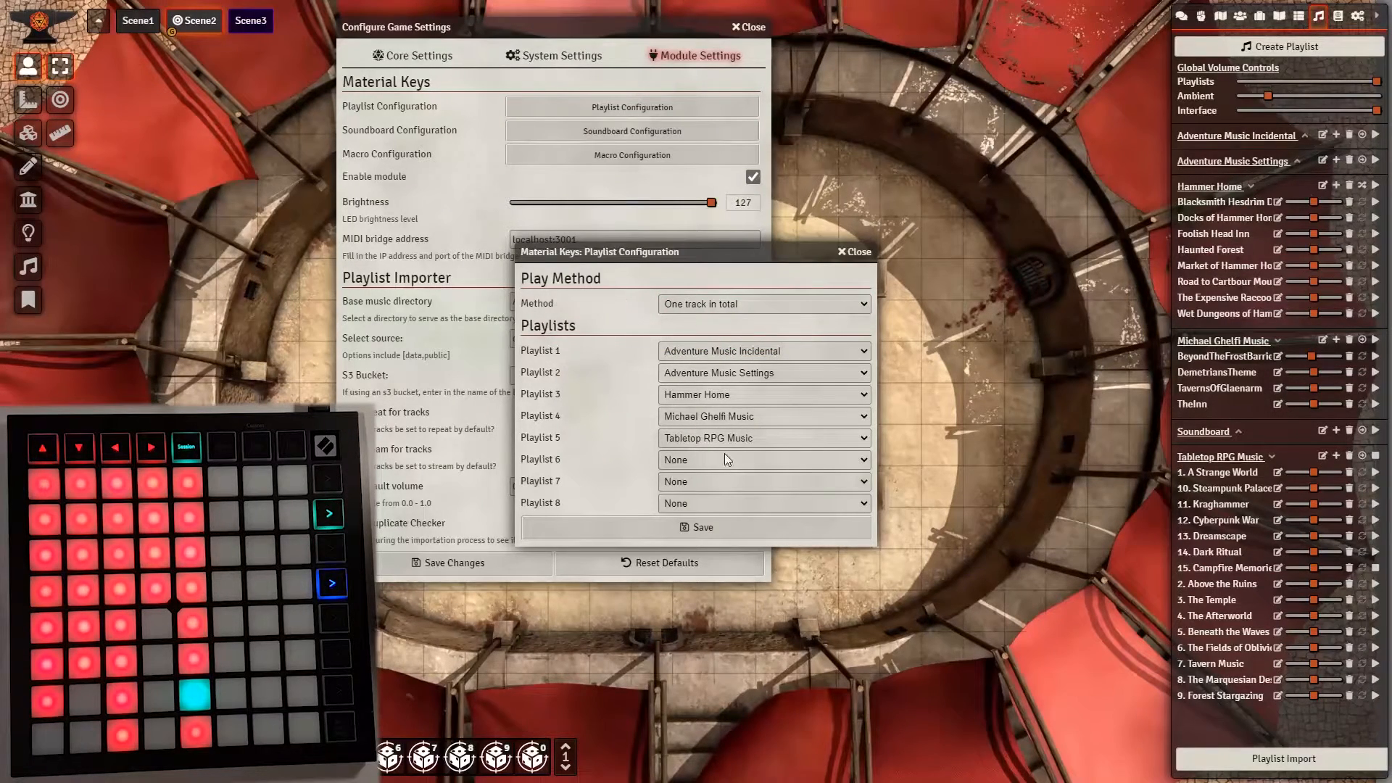
left_click(660, 528)
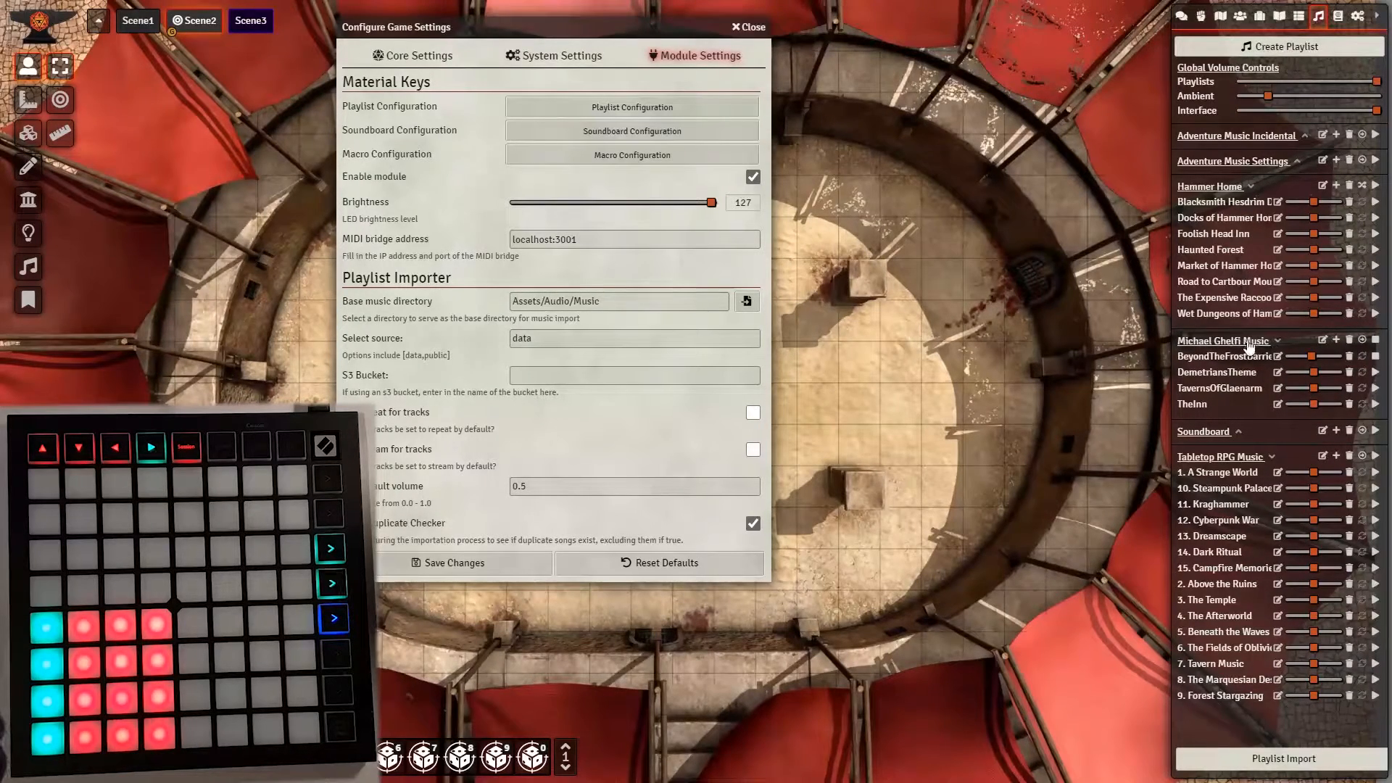
Collapse the Hammer Home and Tabletop RPG Music playlists in the directory and expand Adventure Music Incidental
left_click(1236, 188)
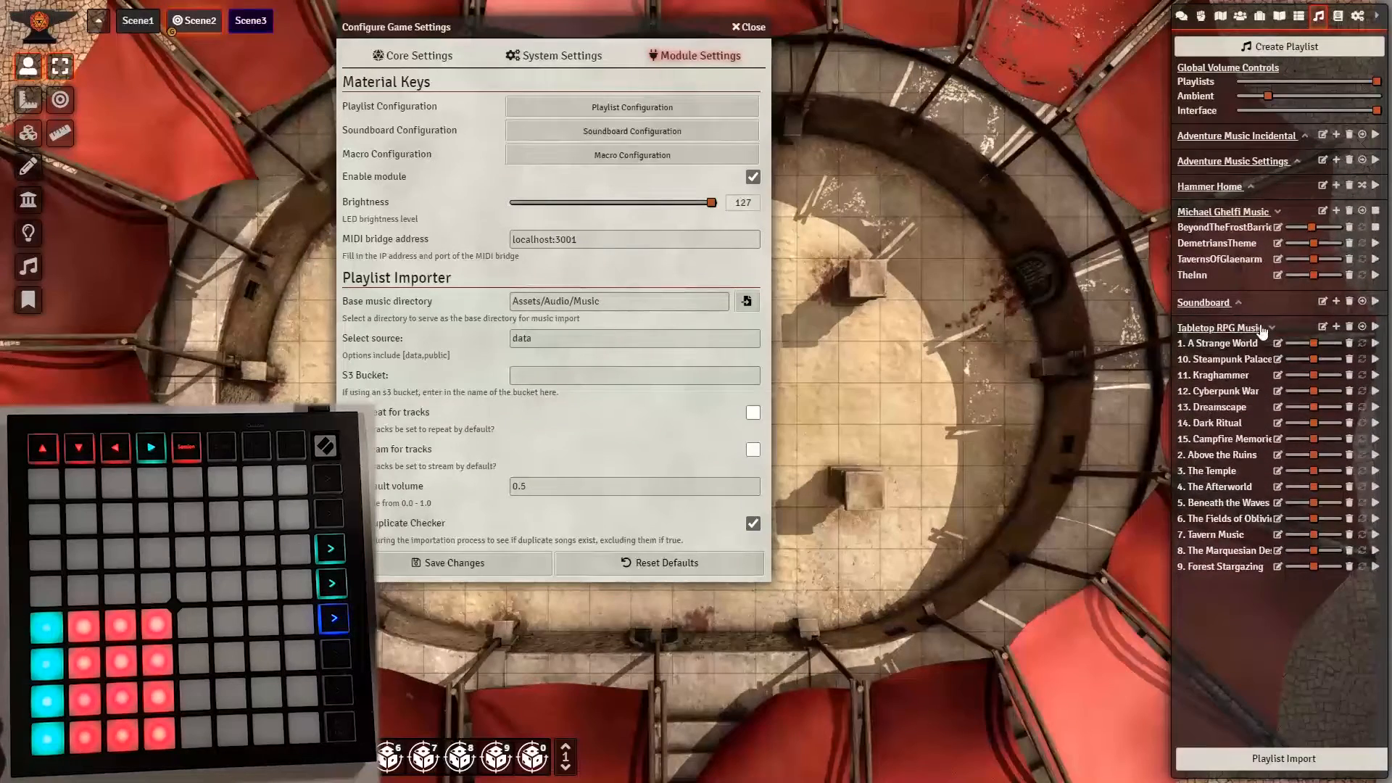
left_click(1294, 330)
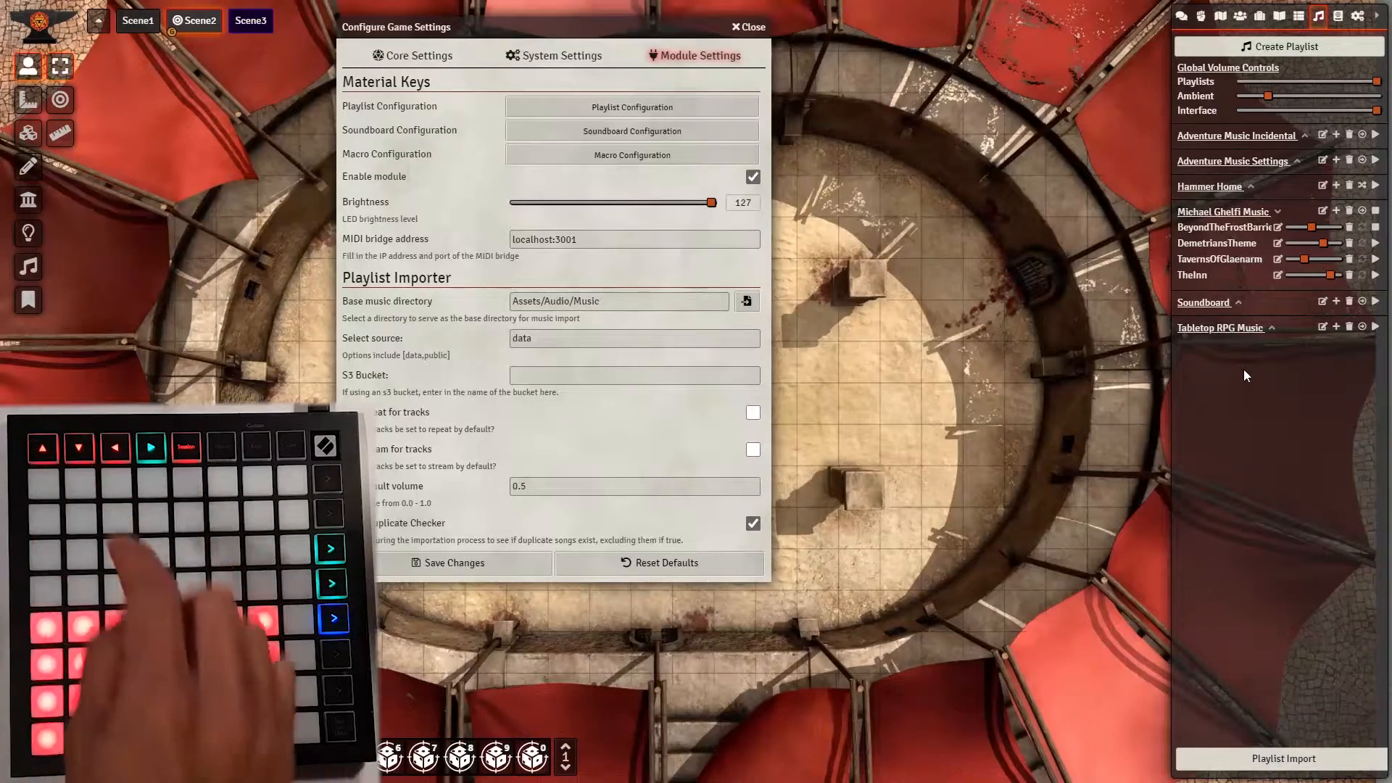
left_click(1263, 143)
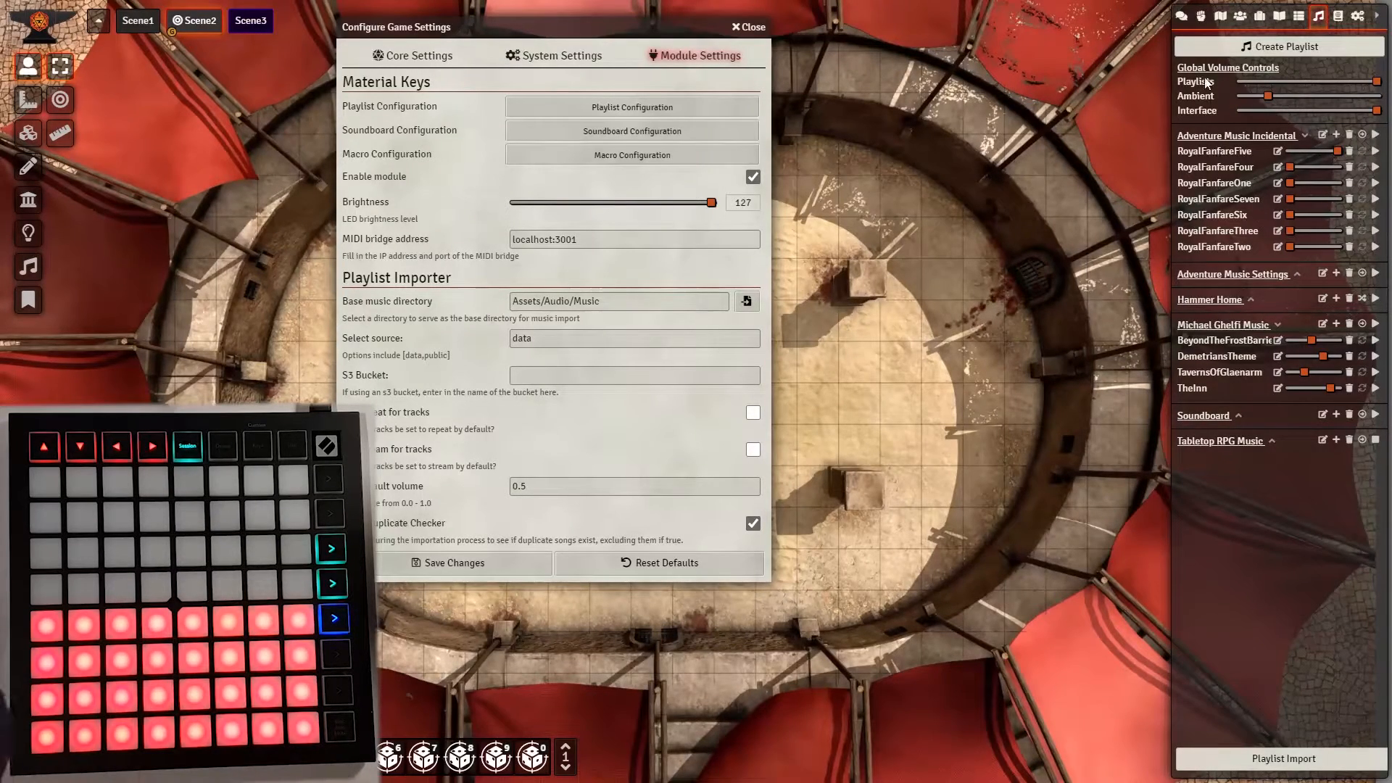
left_click(1225, 442)
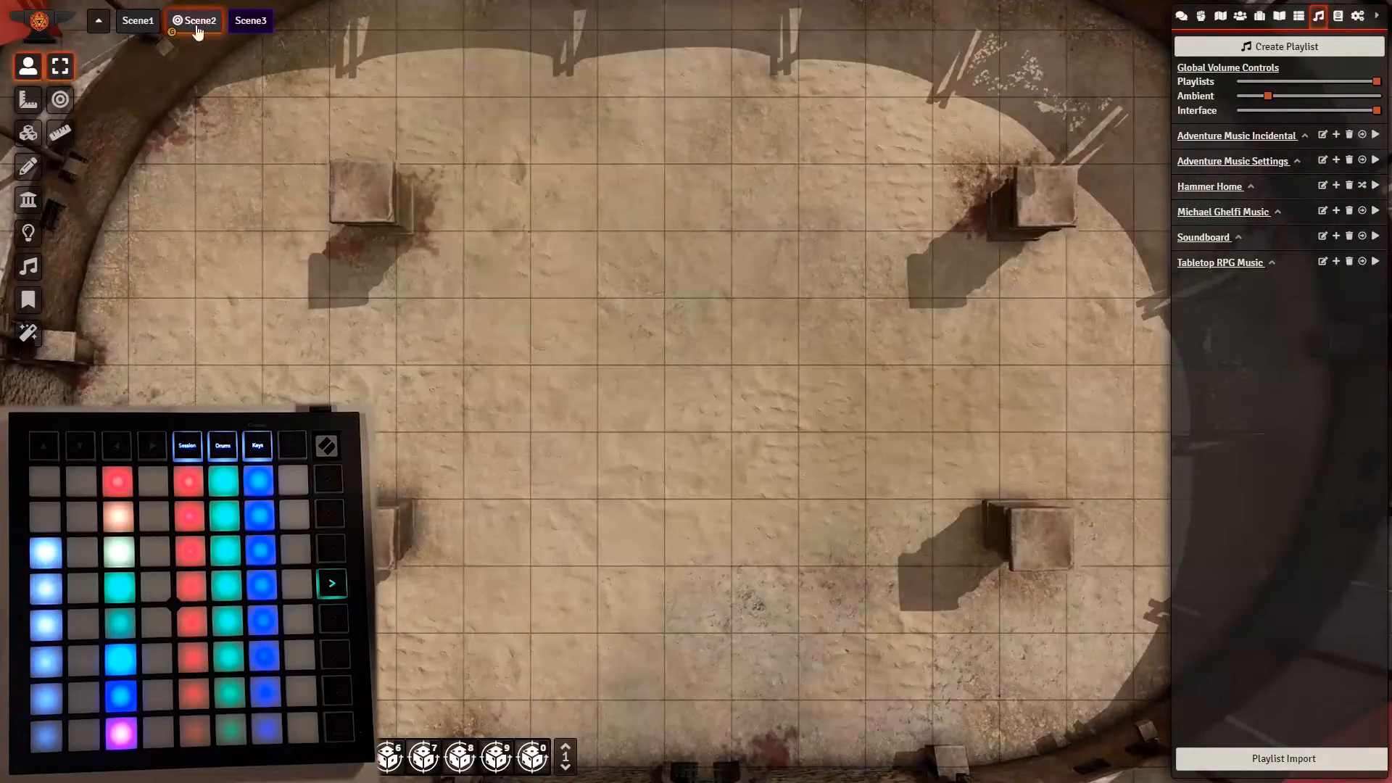
Set the darkness level of Scene2 to 0.7 in its scene configuration and save the changes
right_click(197, 30)
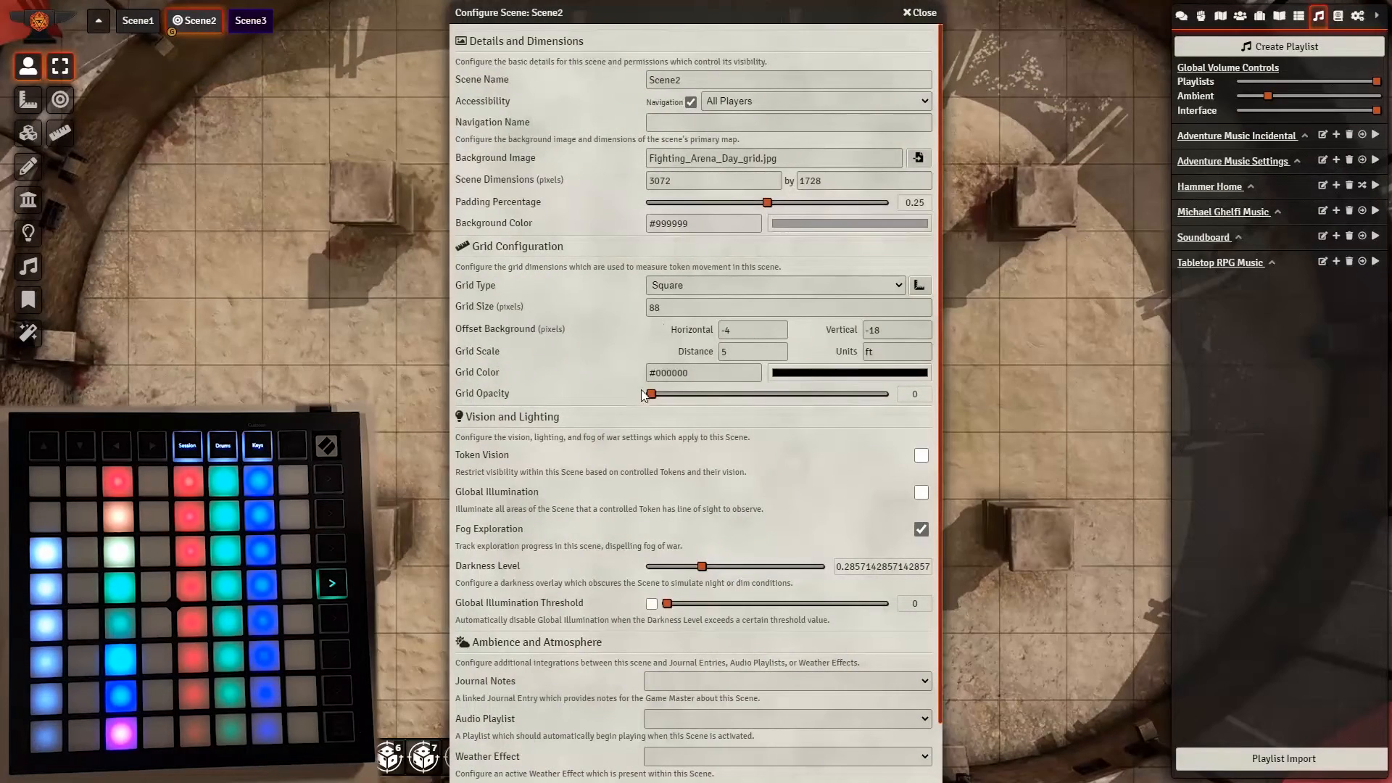
left_click_drag(728, 570, 771, 567)
scroll(680, 538, "down", 1)
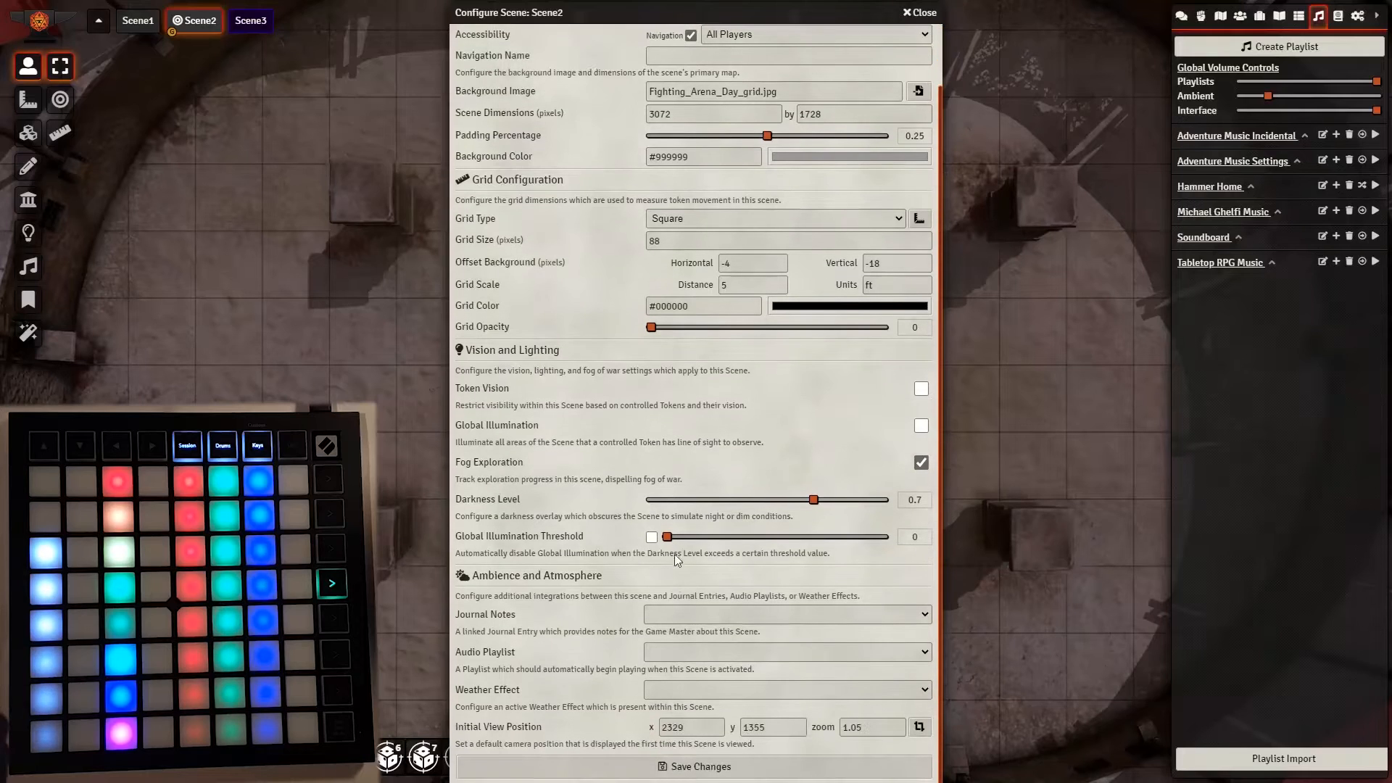
left_click(690, 771)
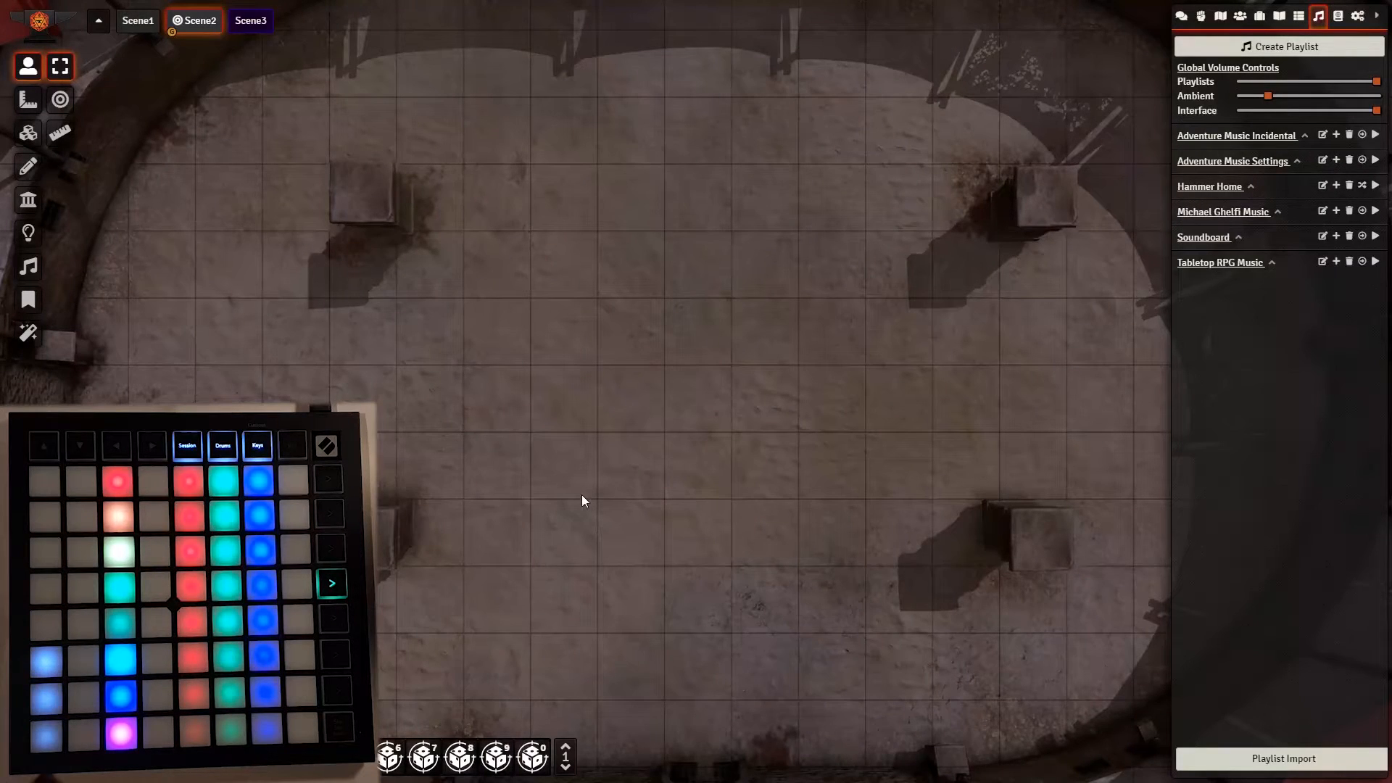
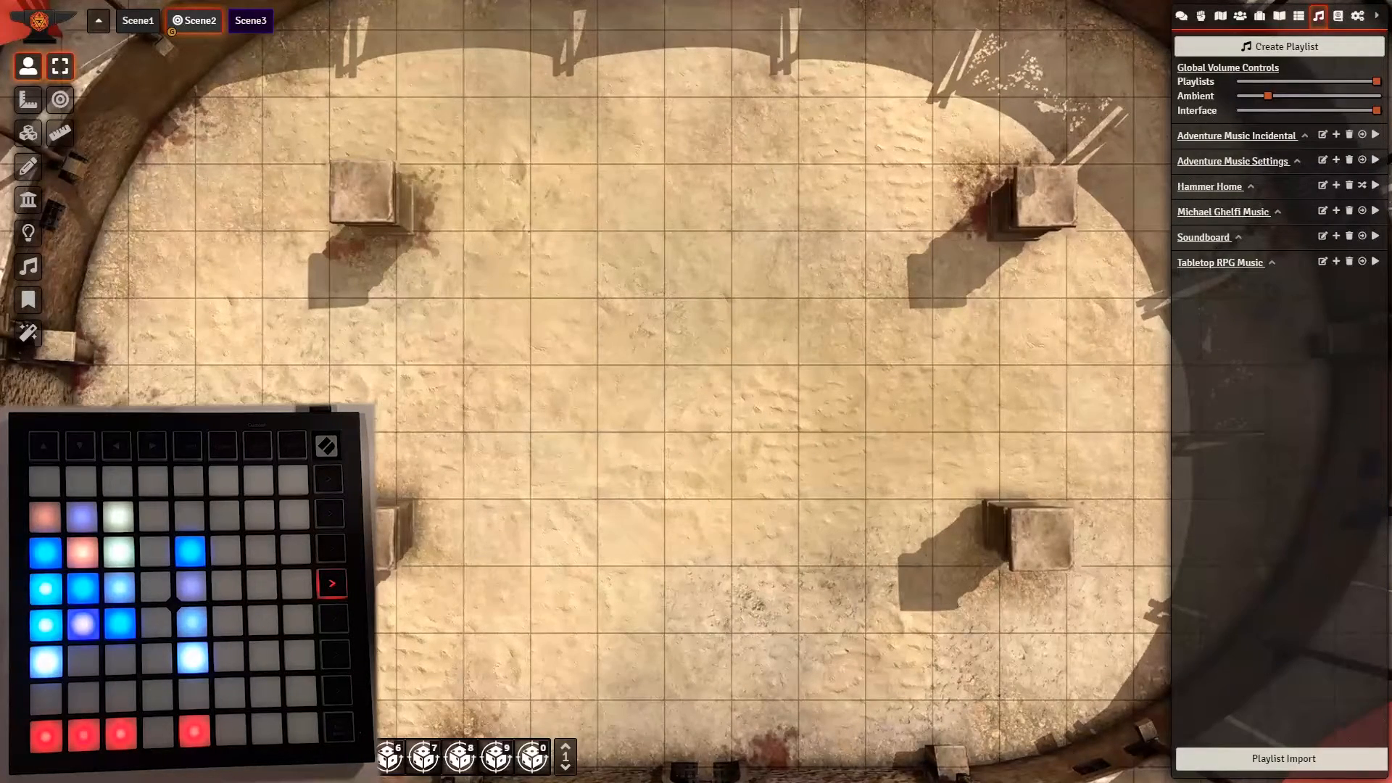
Open the Weather Effects Management window, look through the available weather effects and close it
left_click(29, 335)
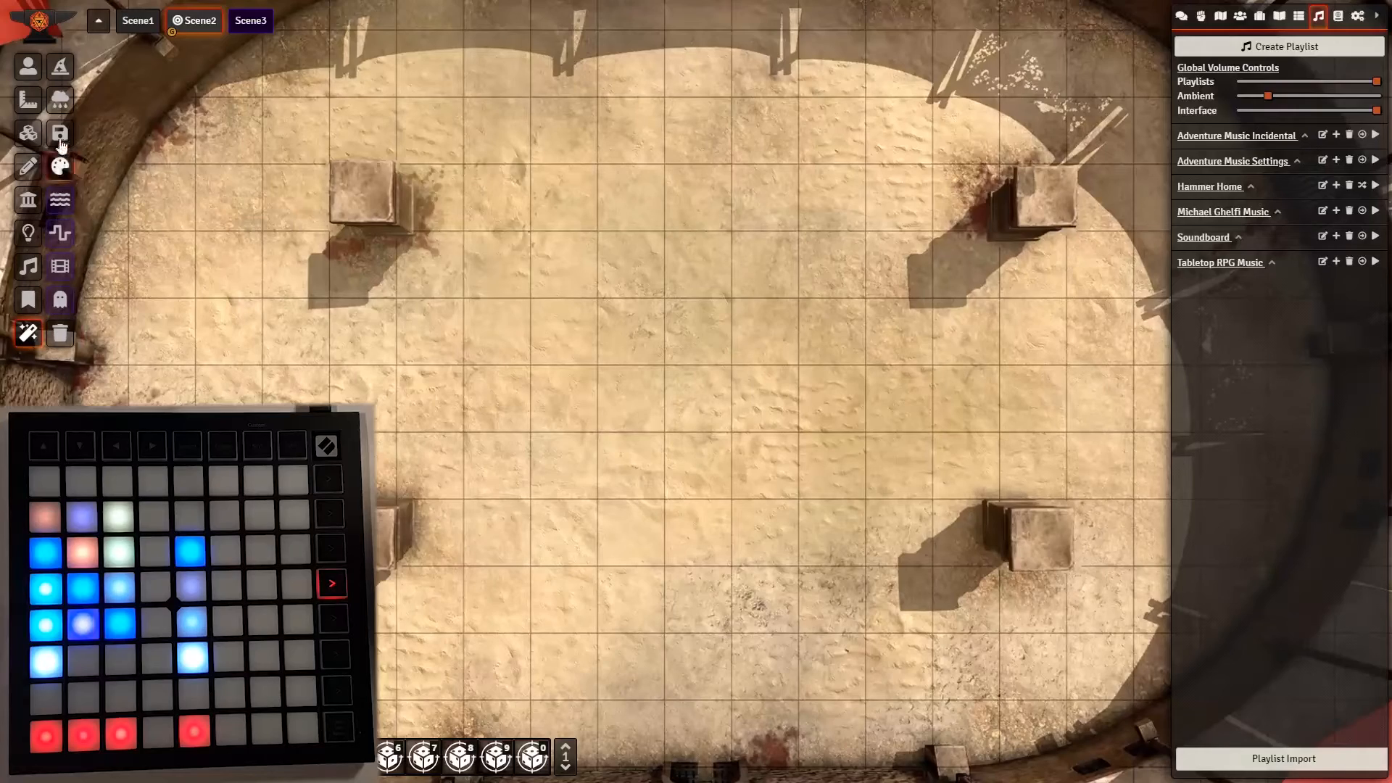
left_click(61, 101)
left_click_drag(665, 232, 904, 148)
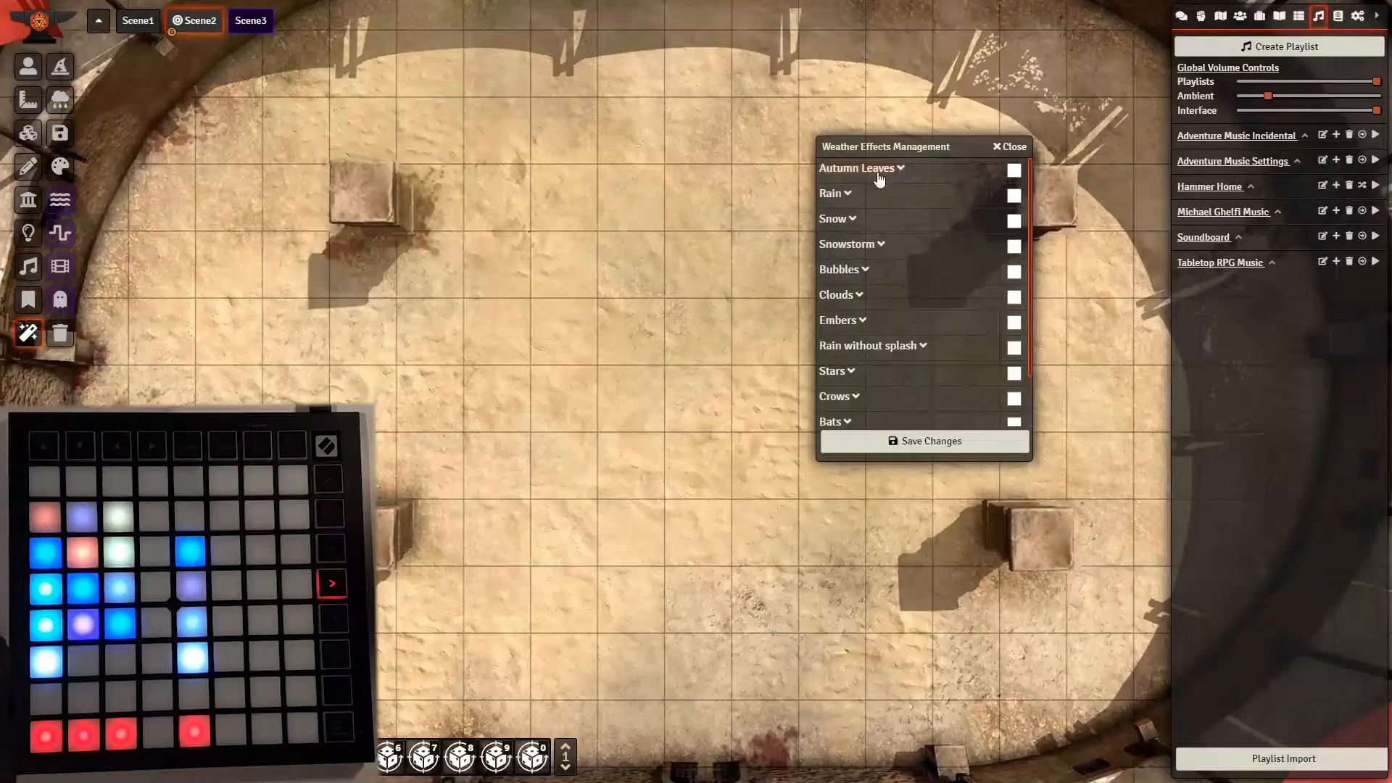
scroll(897, 257, "down", 2)
scroll(928, 298, "up", 2)
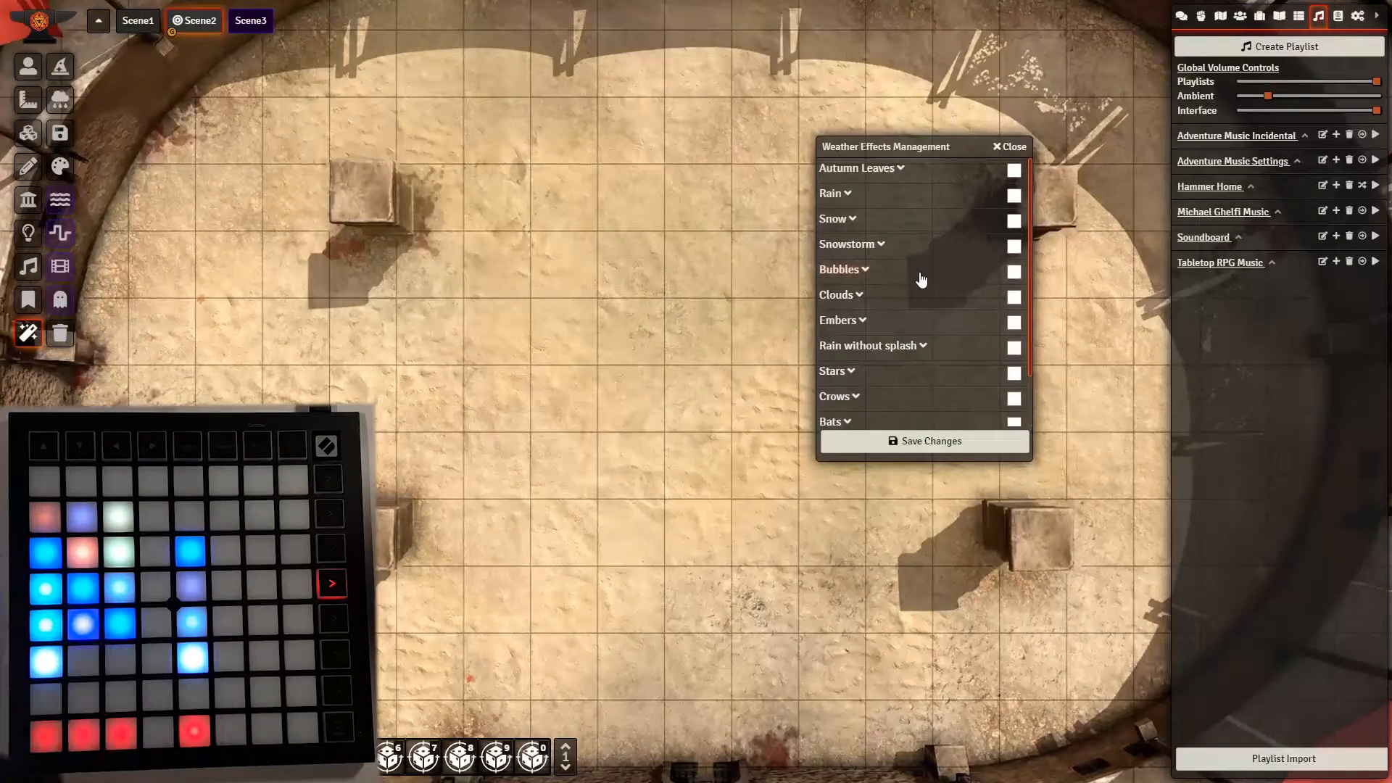
left_click(1015, 148)
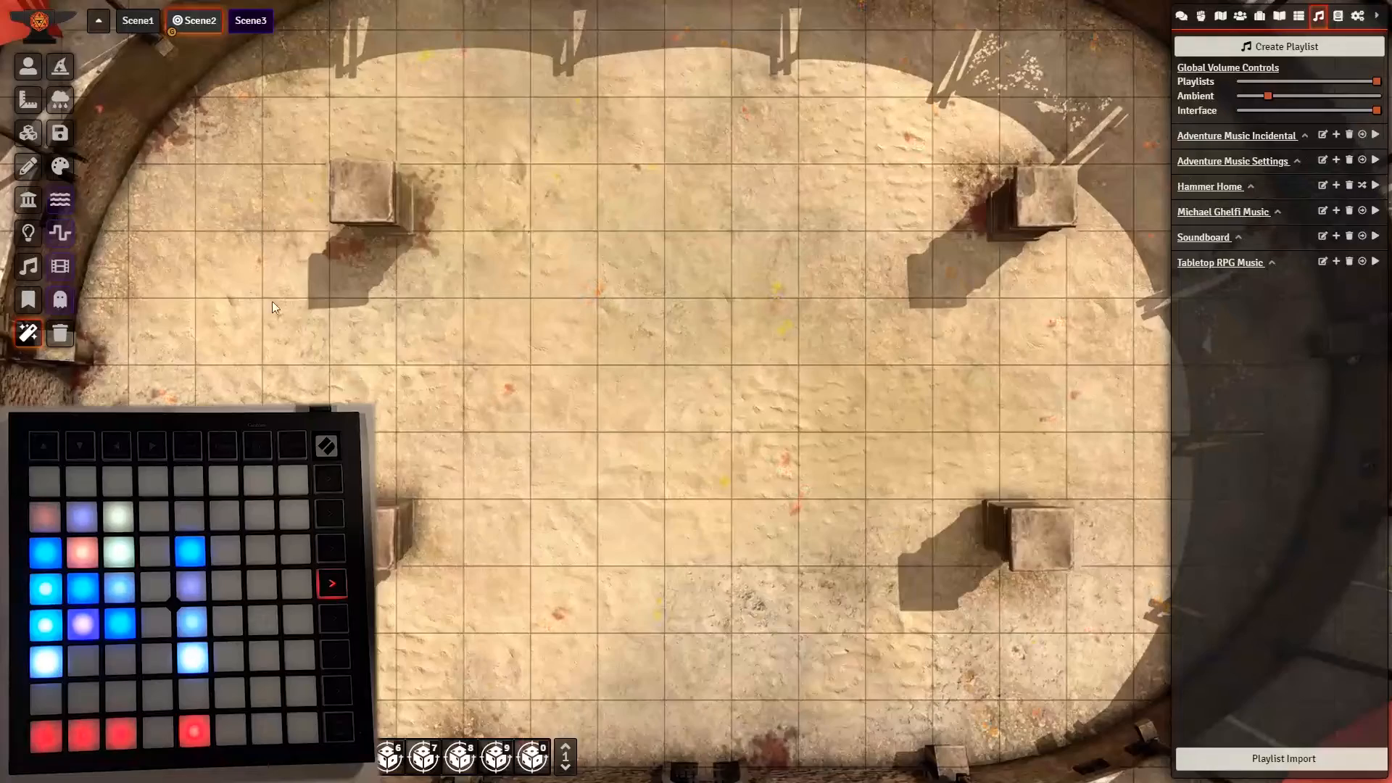
Reopen Weather Effects Management, examine the Autumn Leaves settings and the remaining weather effects, and close the window
left_click(66, 101)
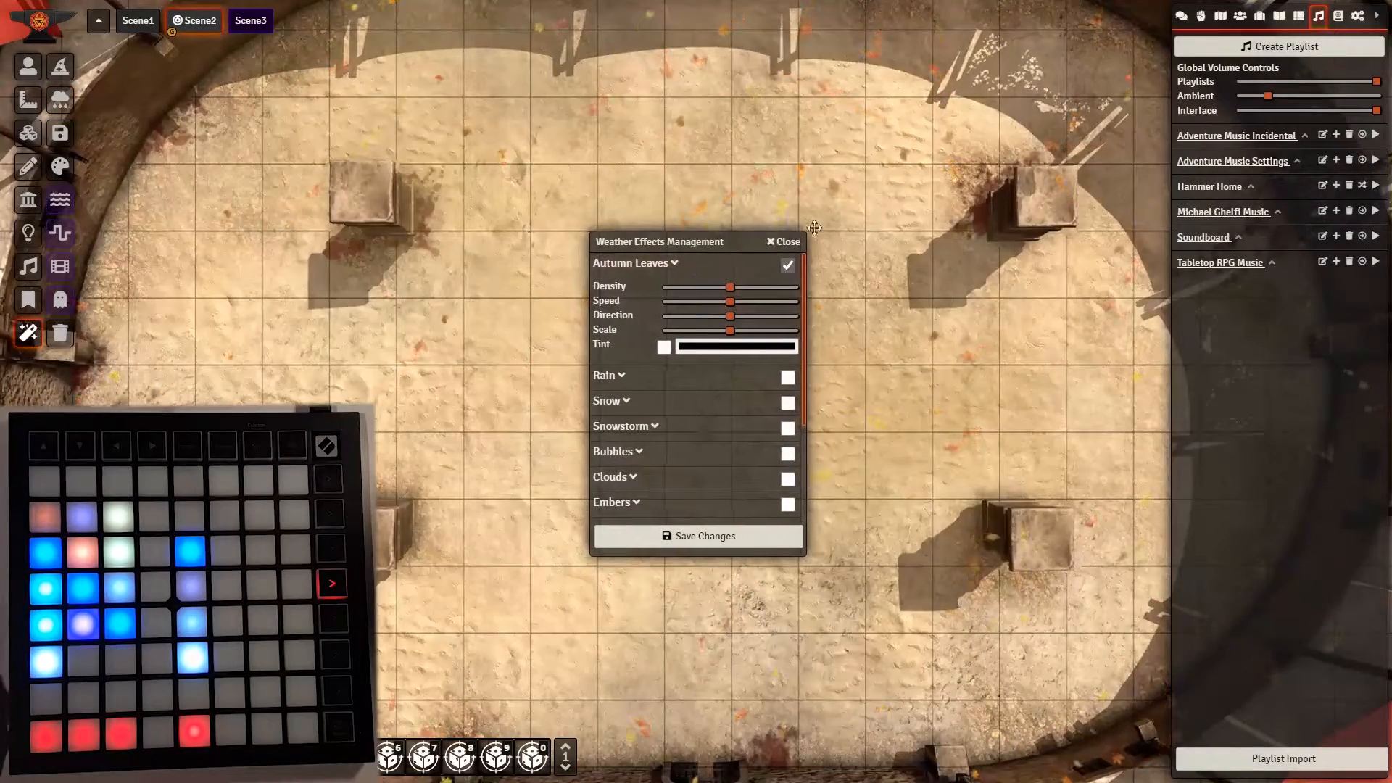
left_click_drag(726, 241, 942, 202)
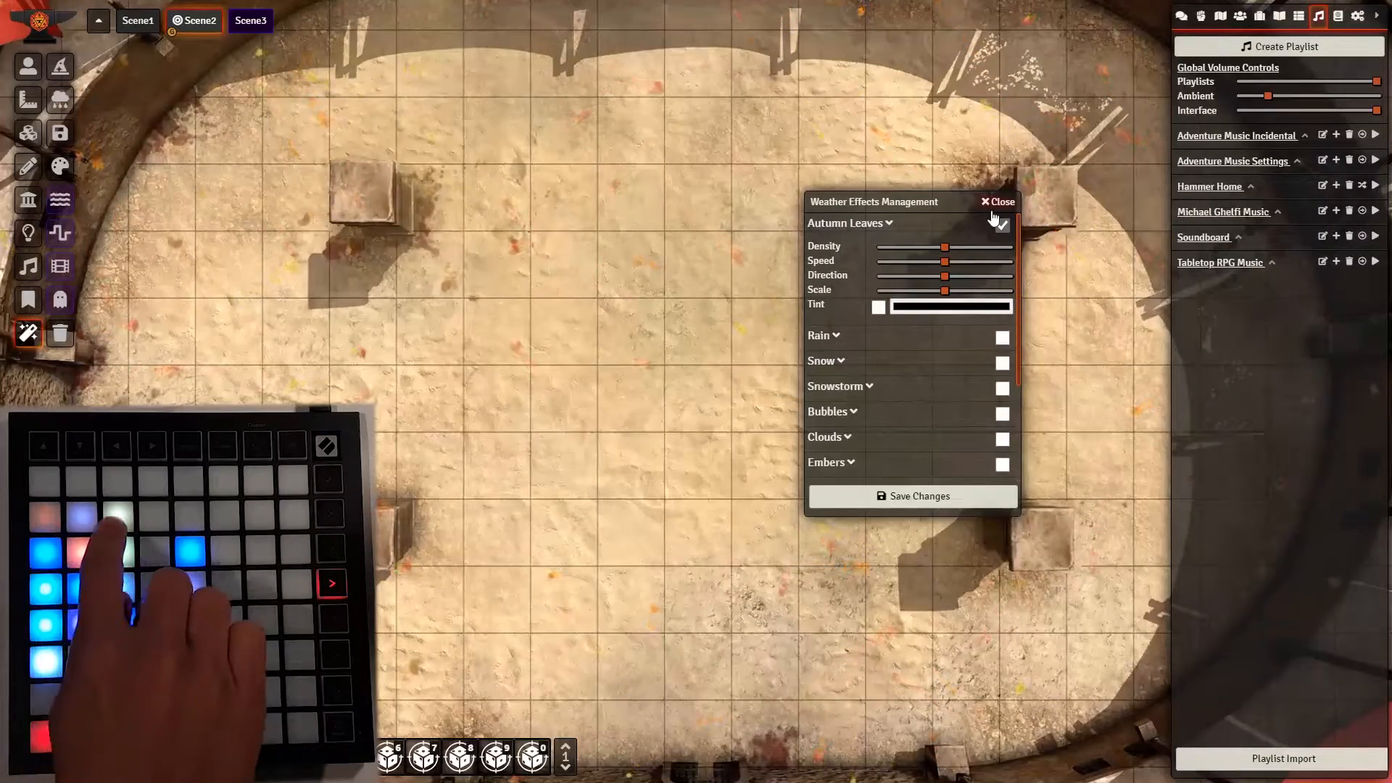
scroll(911, 376, "down", 3)
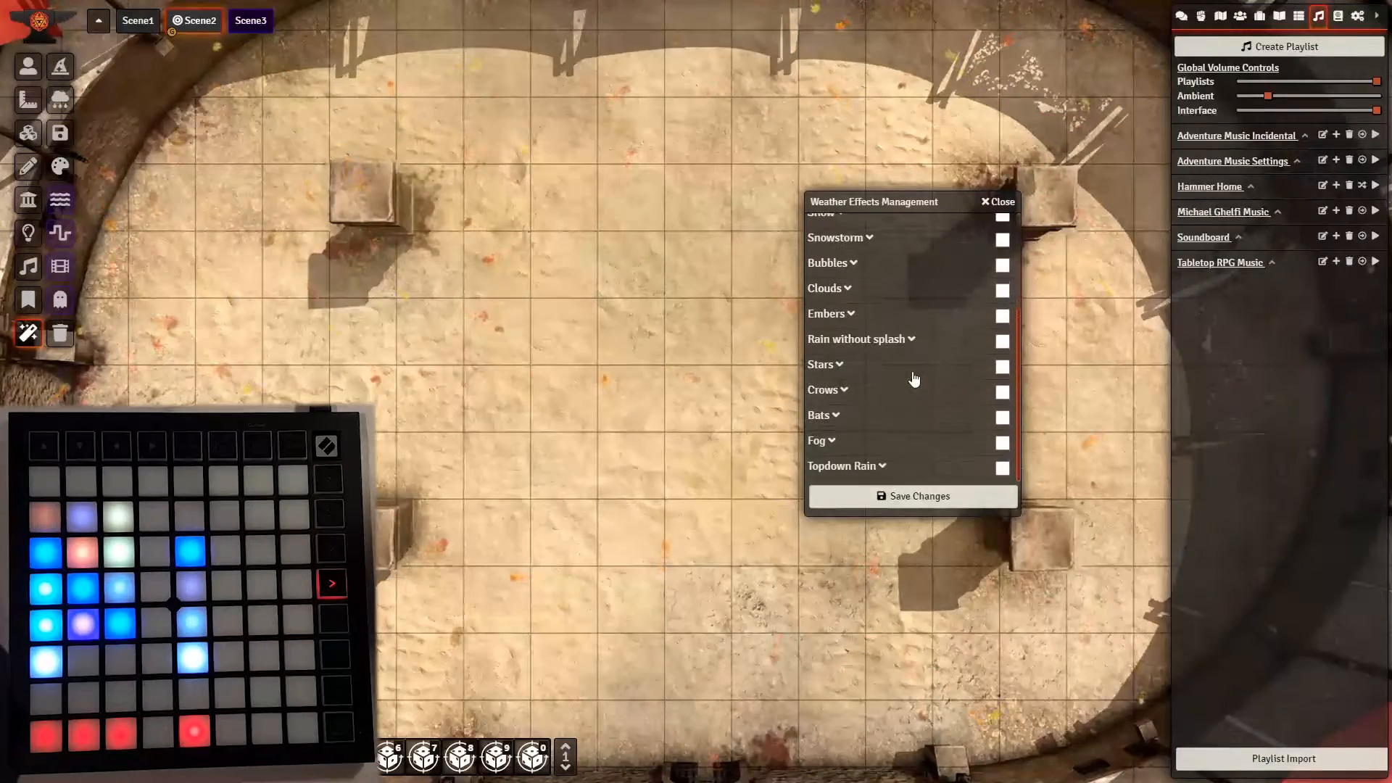
scroll(914, 369, "up", 3)
scroll(892, 384, "down", 3)
scroll(901, 339, "up", 3)
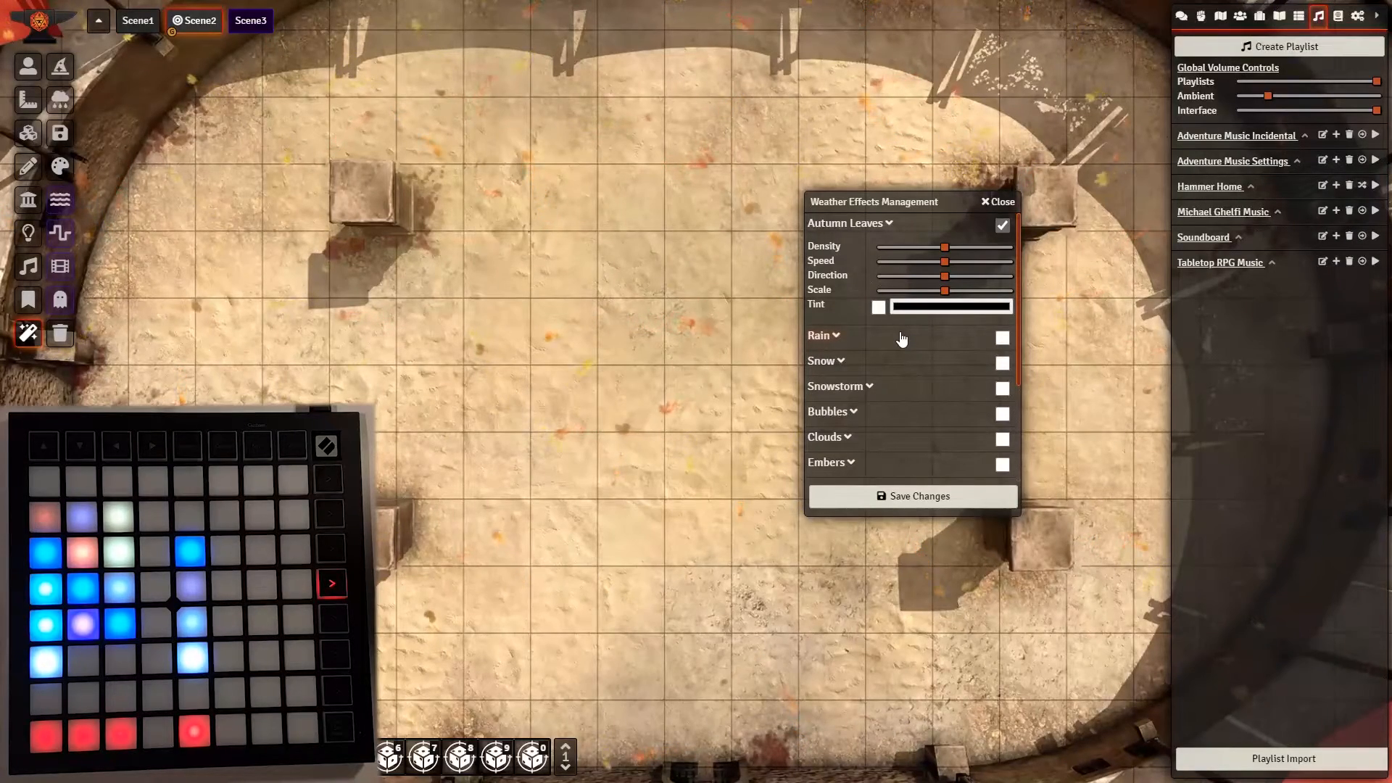
left_click(998, 202)
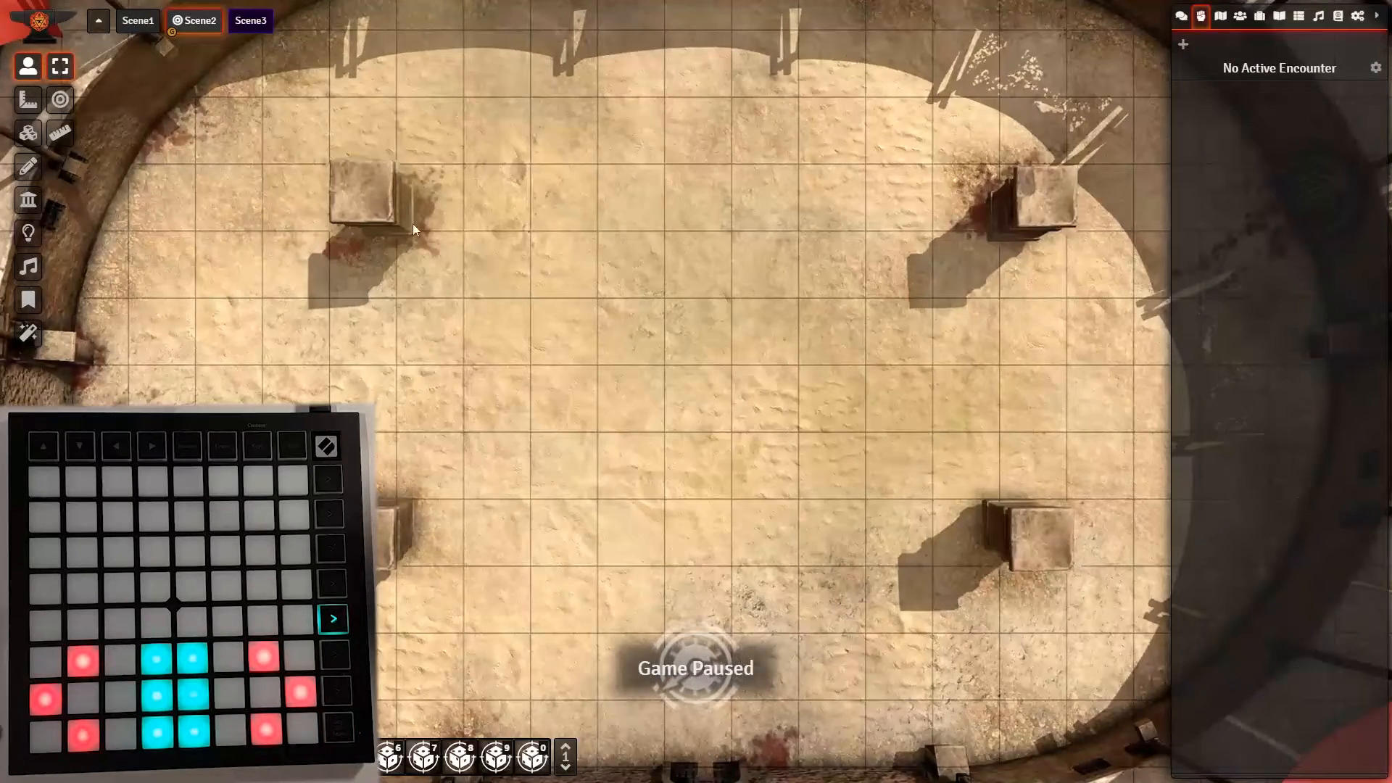
Place the Friendly, Hostile and Neutral actors as tokens in a row near the upper middle of the arena
left_click(1241, 18)
left_click_drag(1240, 108, 501, 263)
left_click_drag(1230, 151, 635, 261)
left_click_drag(1248, 181, 767, 263)
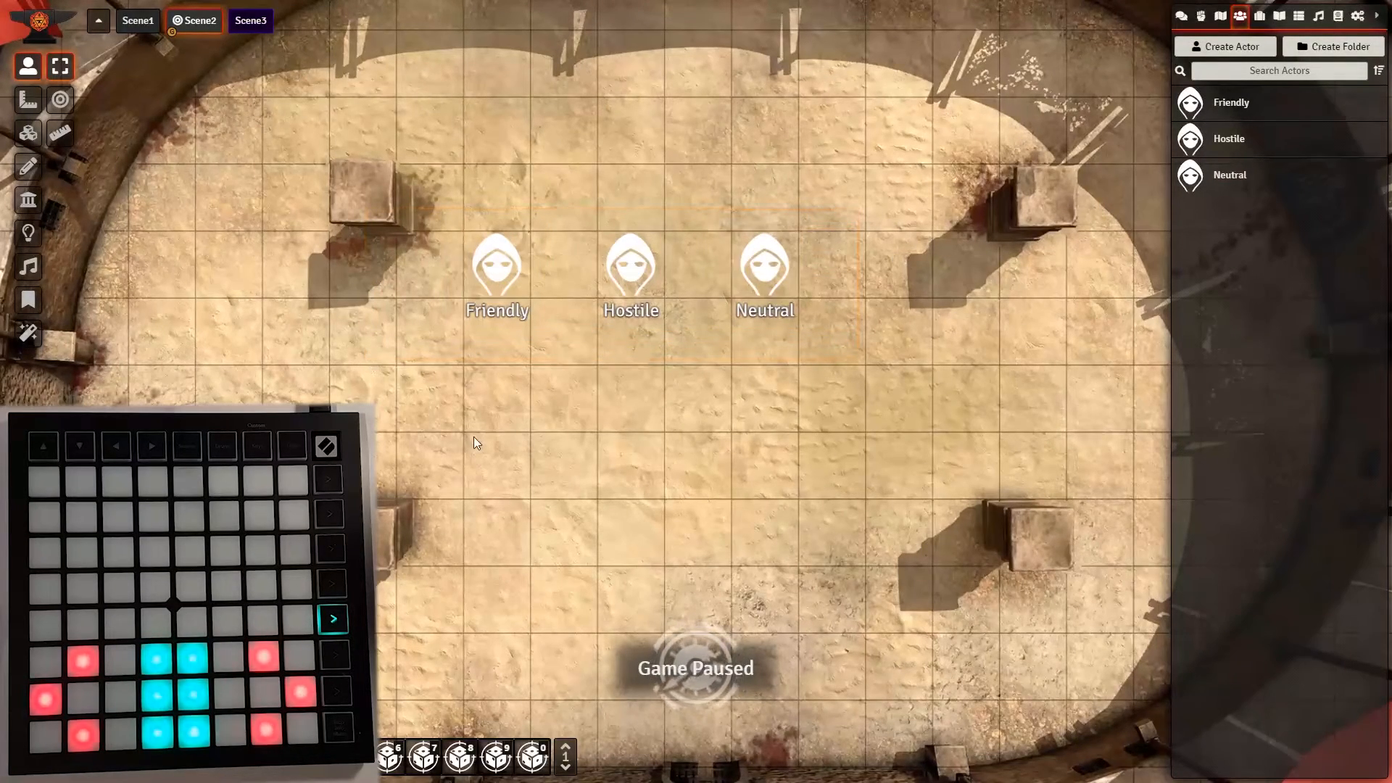
Show the combat tracker and add the Friendly, Hostile and Neutral tokens together to a combat encounter
left_click(1201, 17)
left_click_drag(422, 209, 863, 376)
right_click(767, 266)
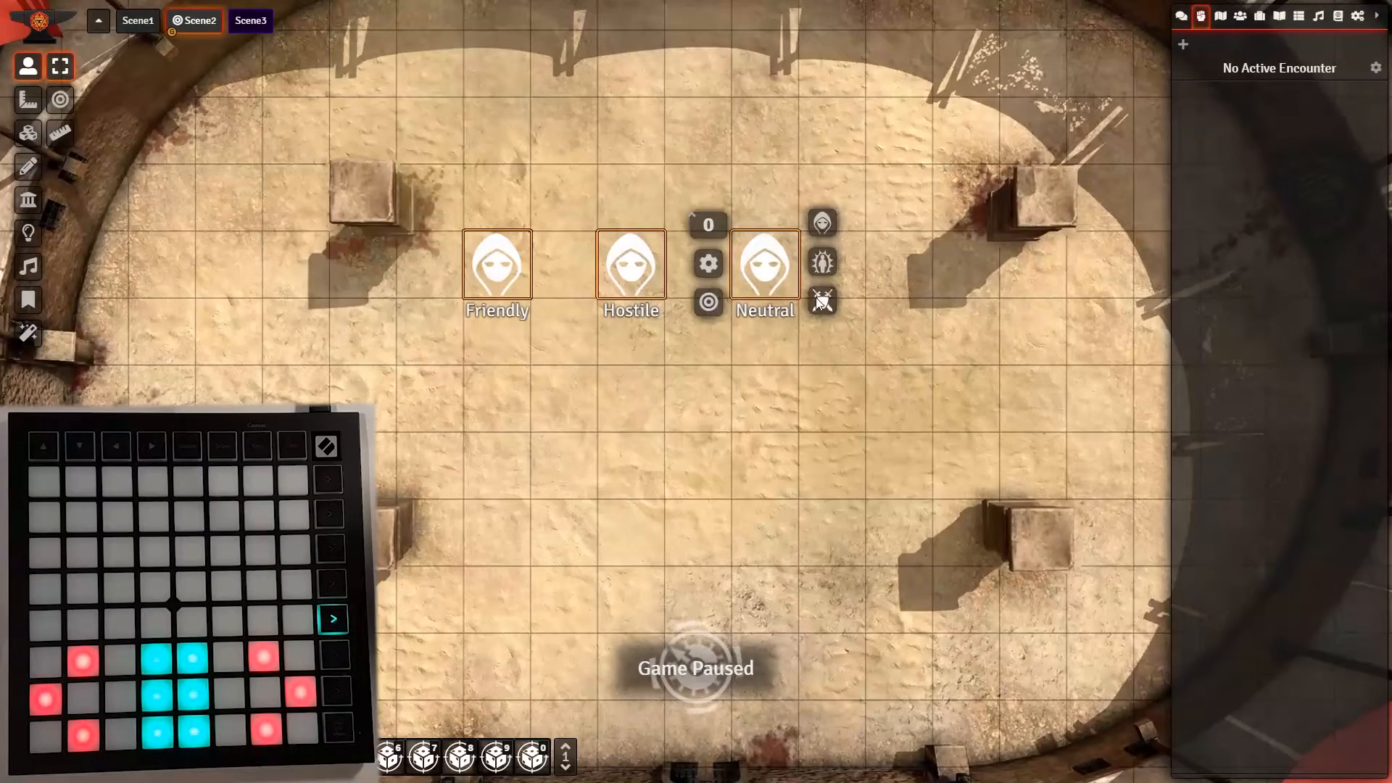
left_click(822, 300)
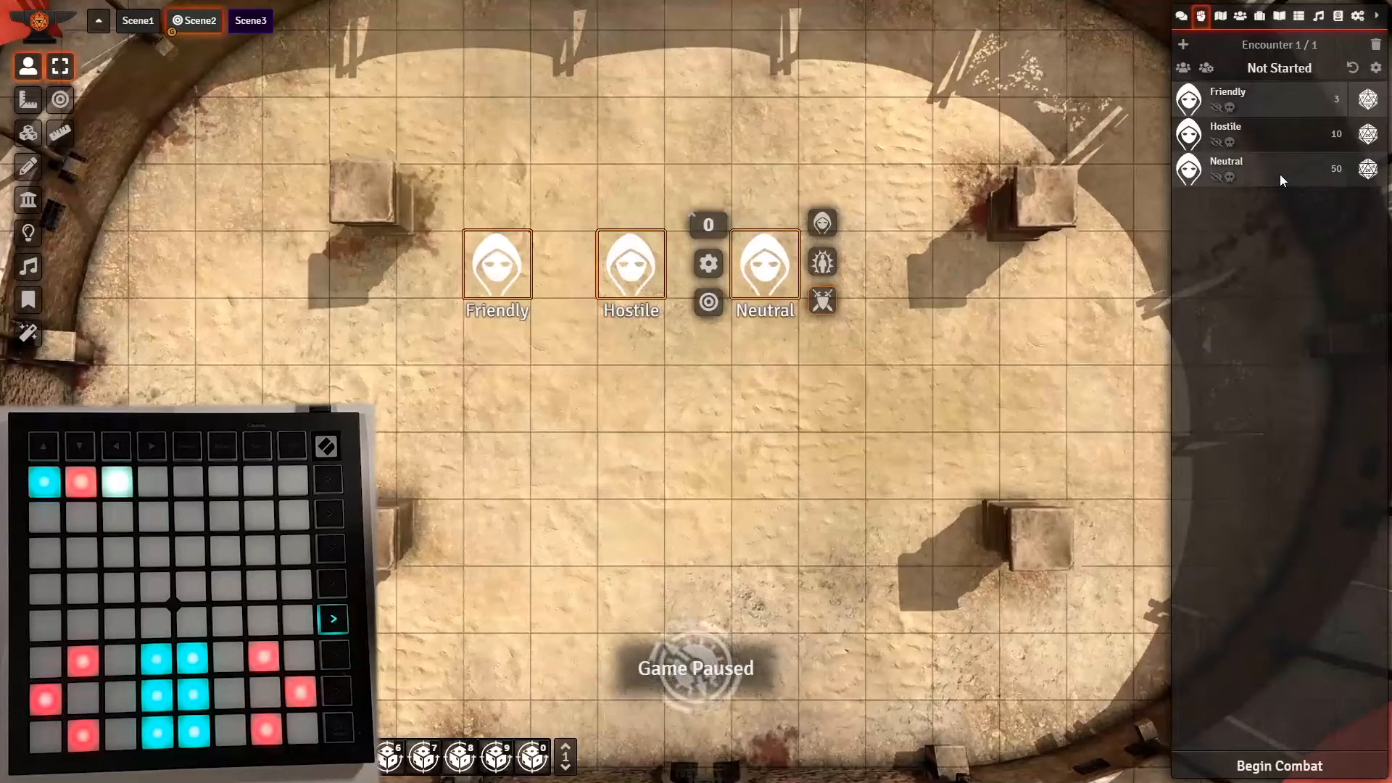
left_click(977, 399)
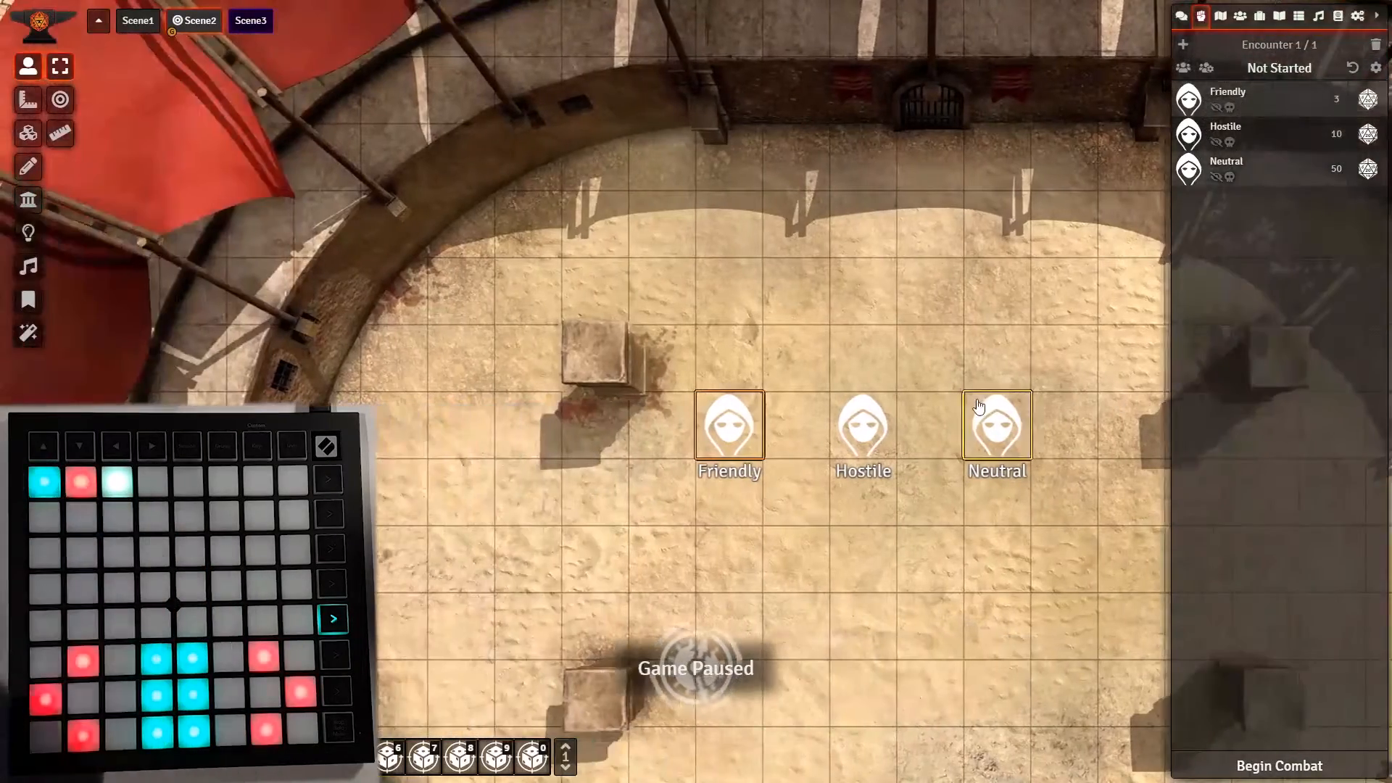
Copy all three tokens and paste them twice to form two more rows below the first
left_click_drag(907, 610, 744, 472)
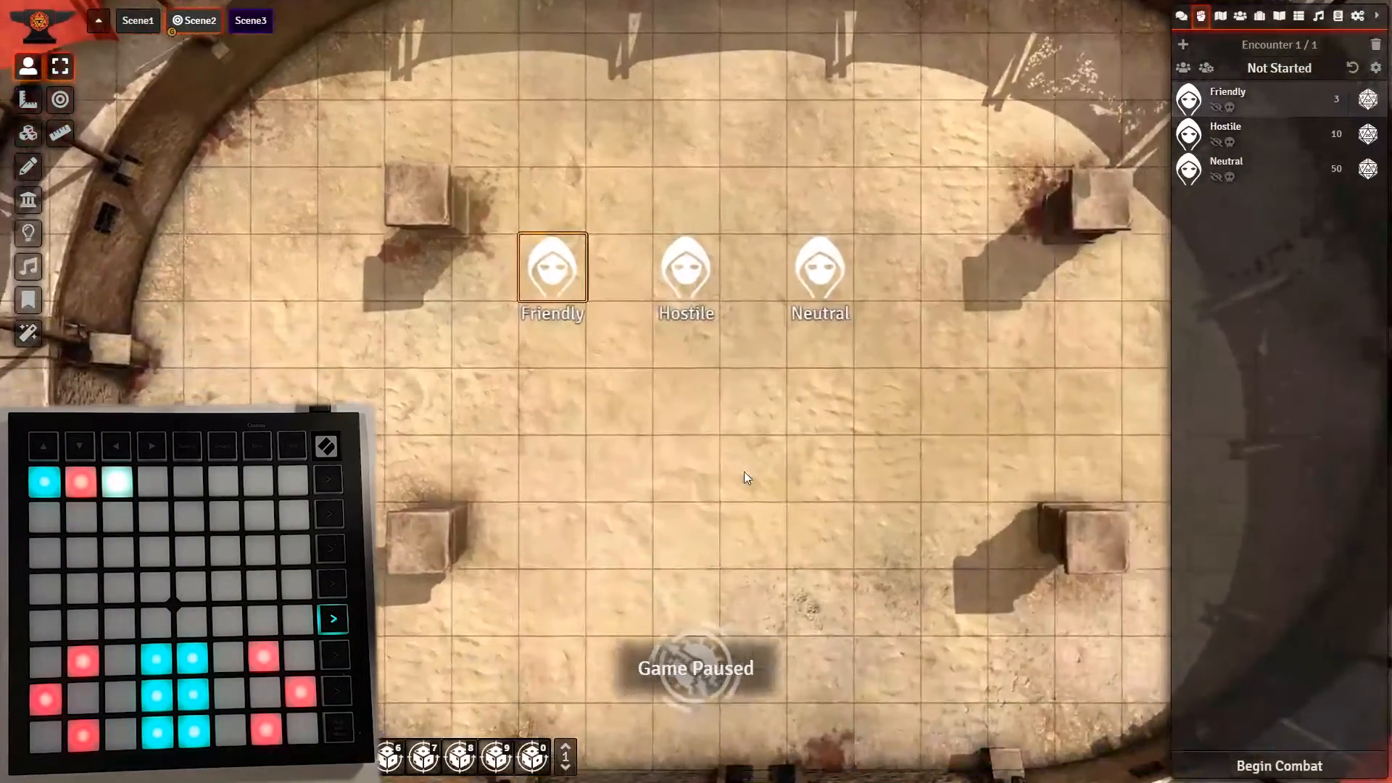
key("ctrl+a")
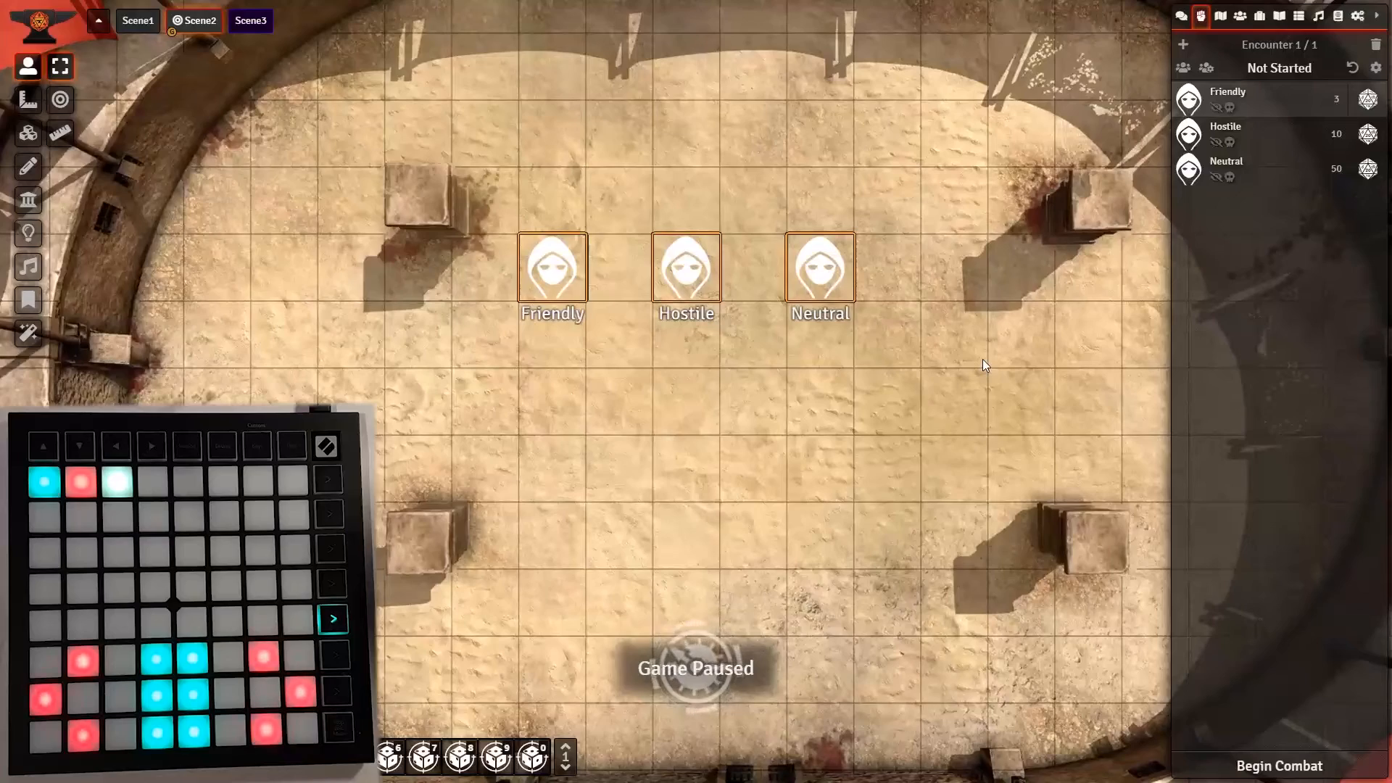
key("ctrl+c")
key("ctrl+v")
key("ctrl+v")
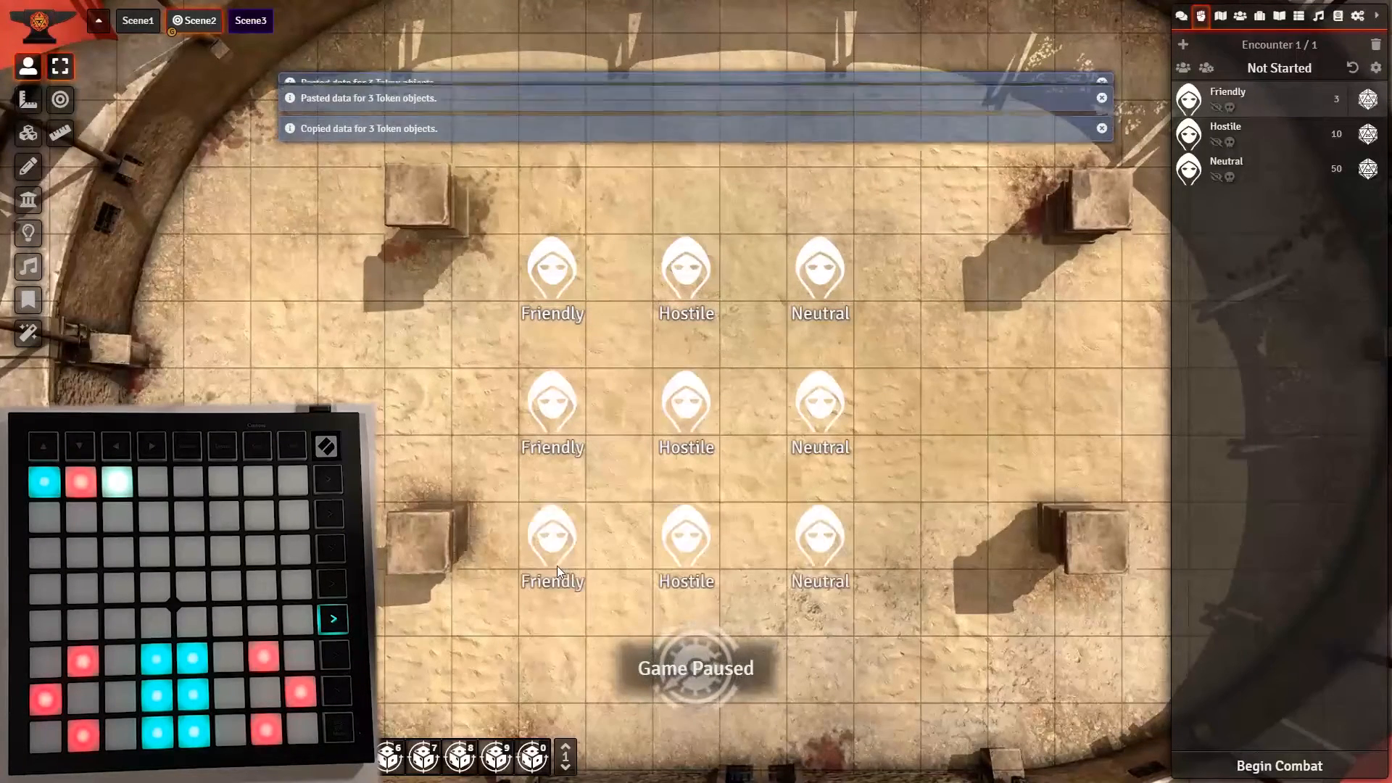
Add the six pasted tokens to the encounter and roll initiative for all combatants
left_click_drag(479, 359, 929, 608)
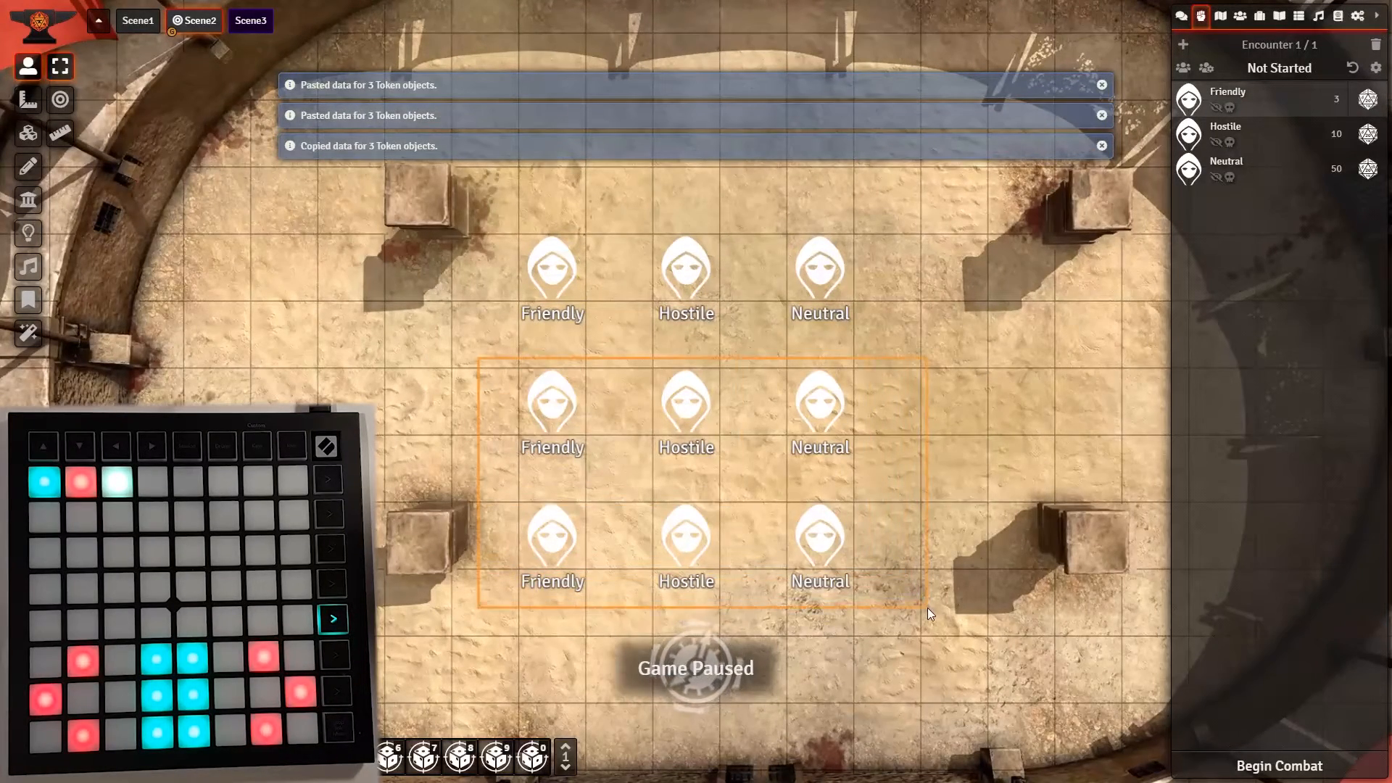
right_click(847, 566)
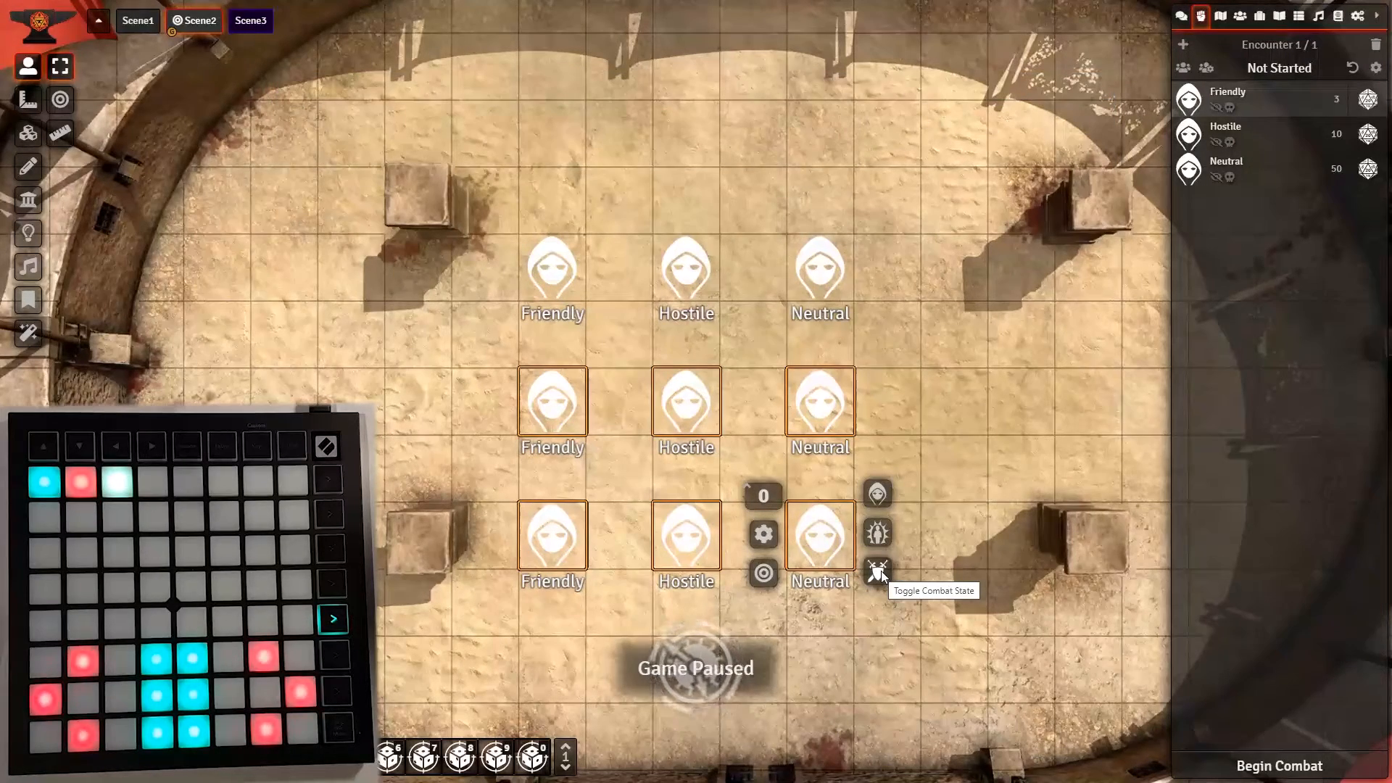
left_click(877, 572)
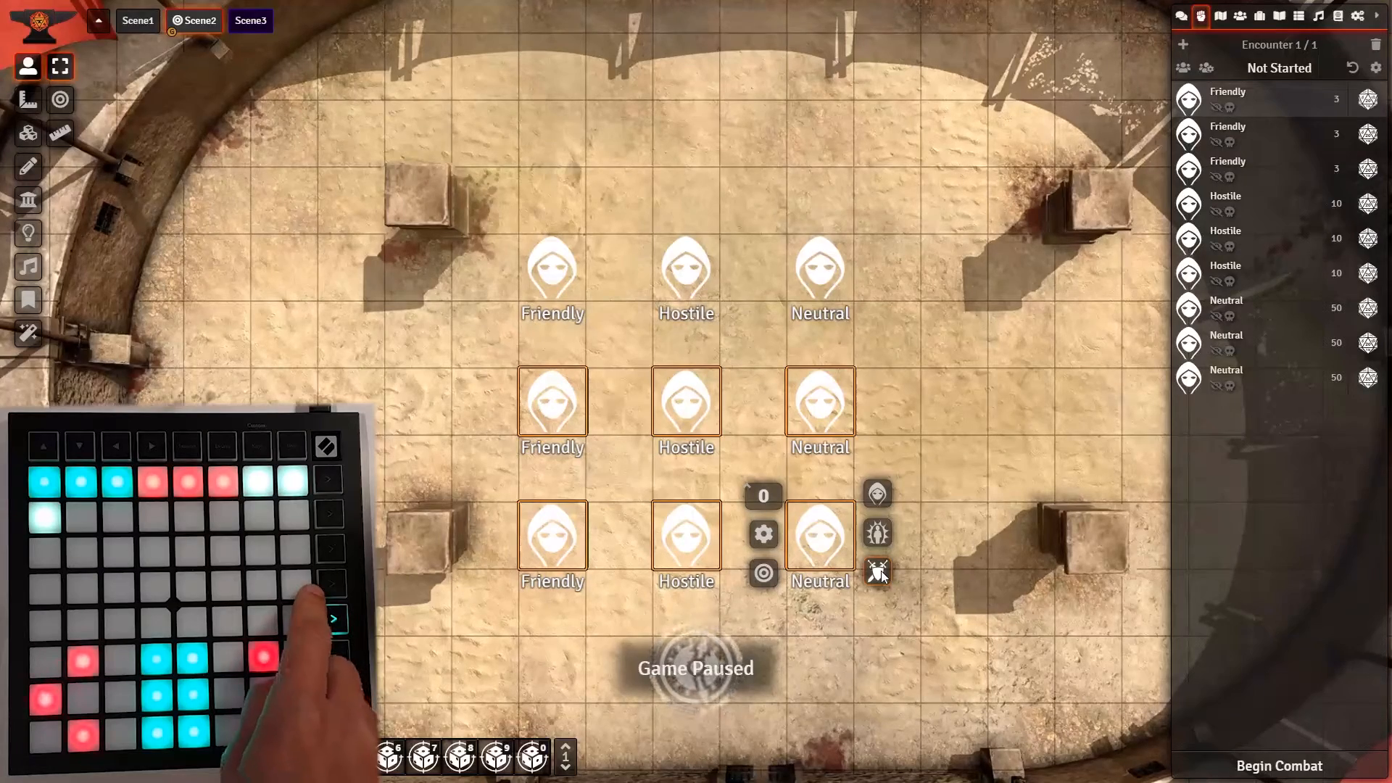
left_click(1016, 361)
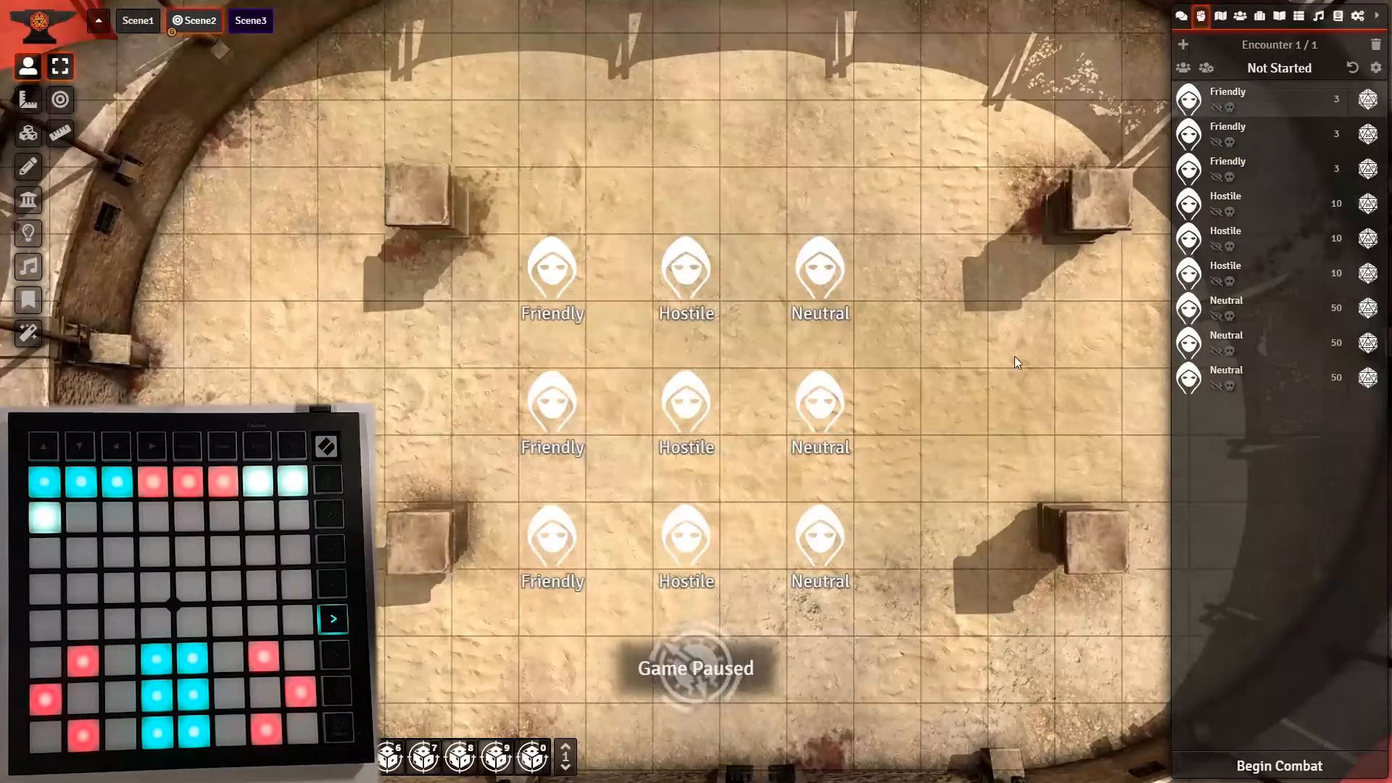
left_click(1183, 69)
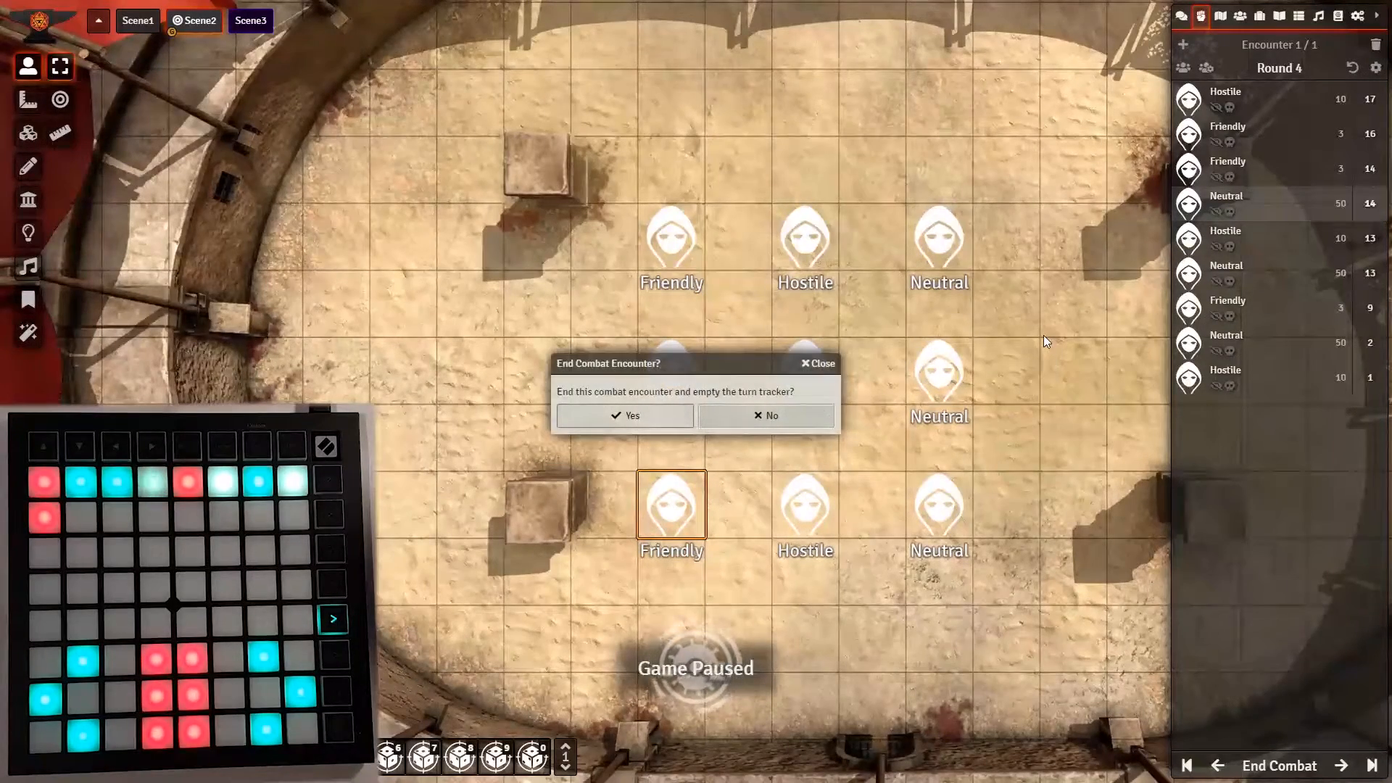
Confirm ending the combat encounter and add the Friendly, Hostile and Neutral tokens of the first row to a new one
left_click(641, 416)
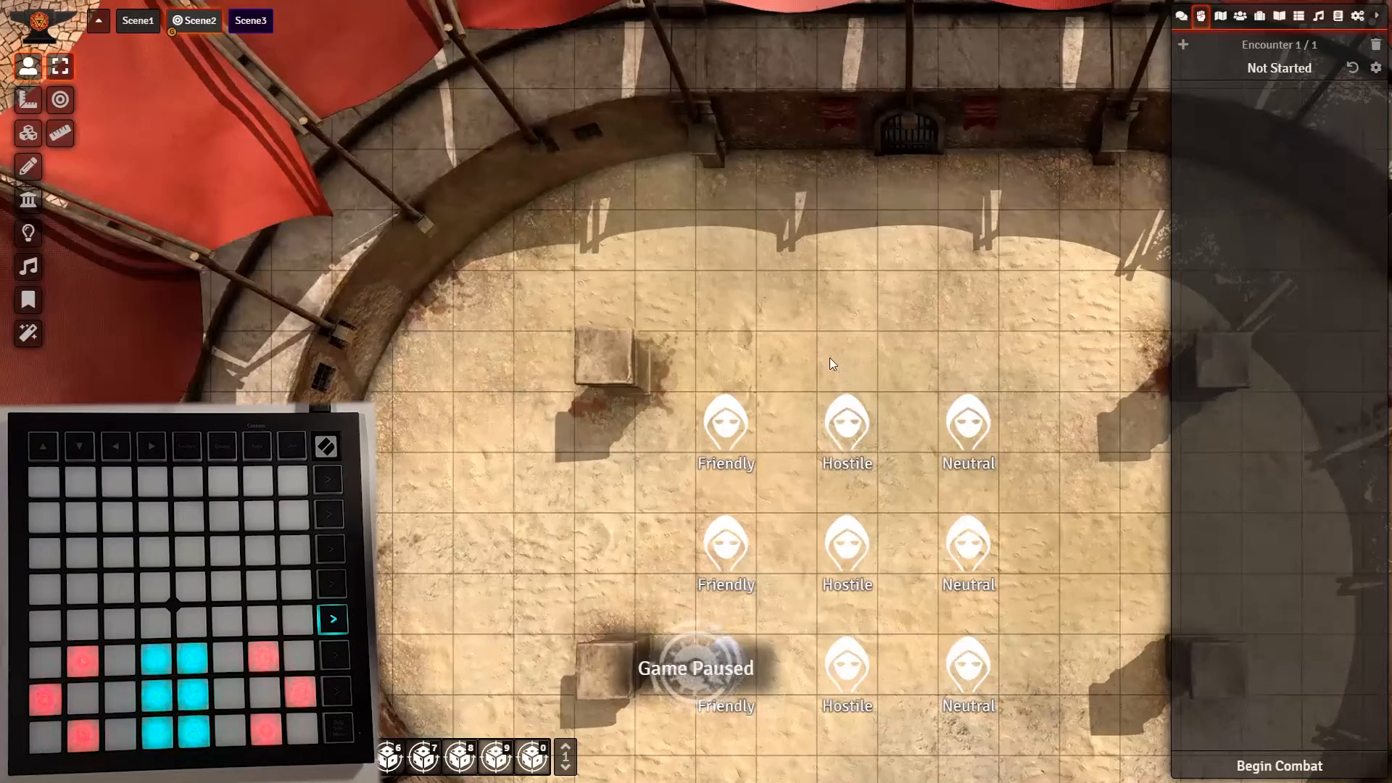
left_click_drag(699, 351, 979, 470)
right_click(970, 433)
left_click(1021, 455)
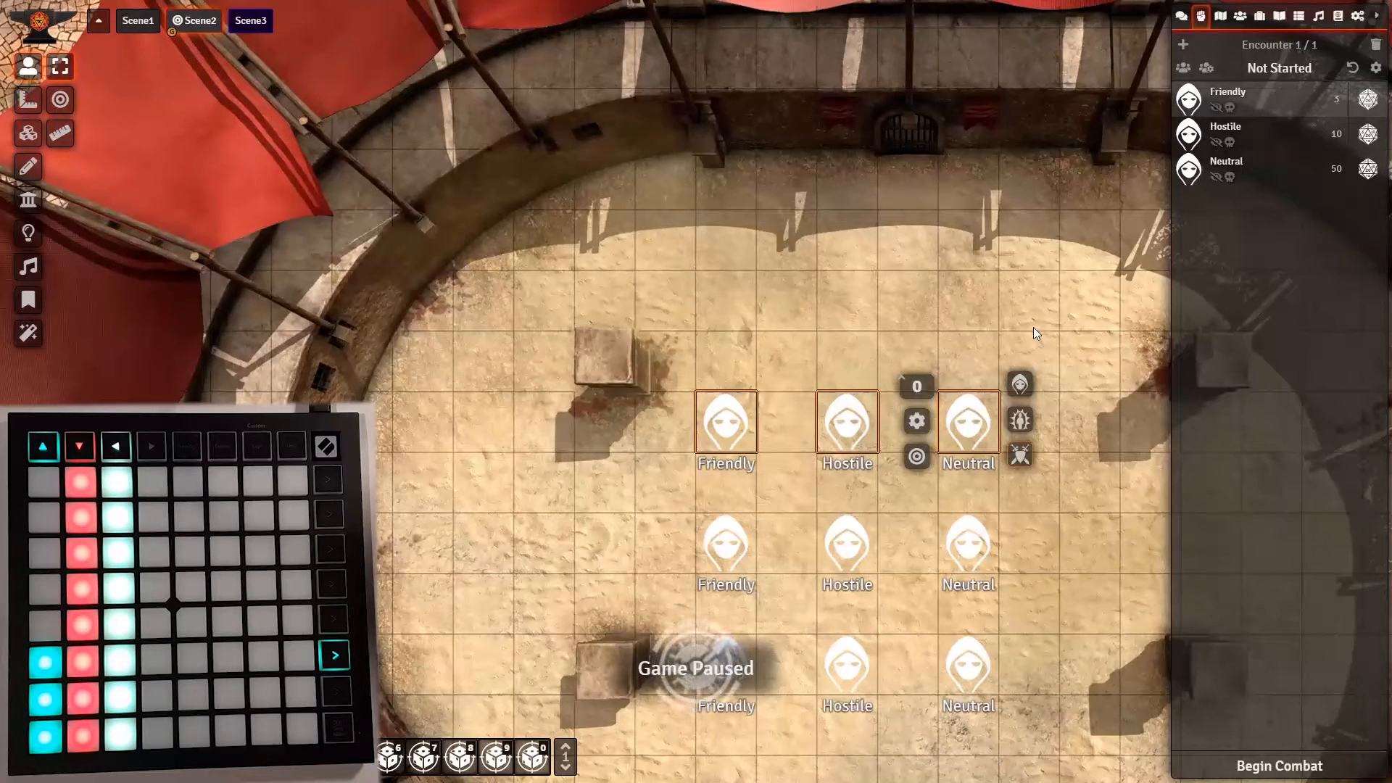
Open the character sheet of the first row's Friendly token, check its current and maximum hit points, and close it
left_click(873, 292)
double_click(754, 421)
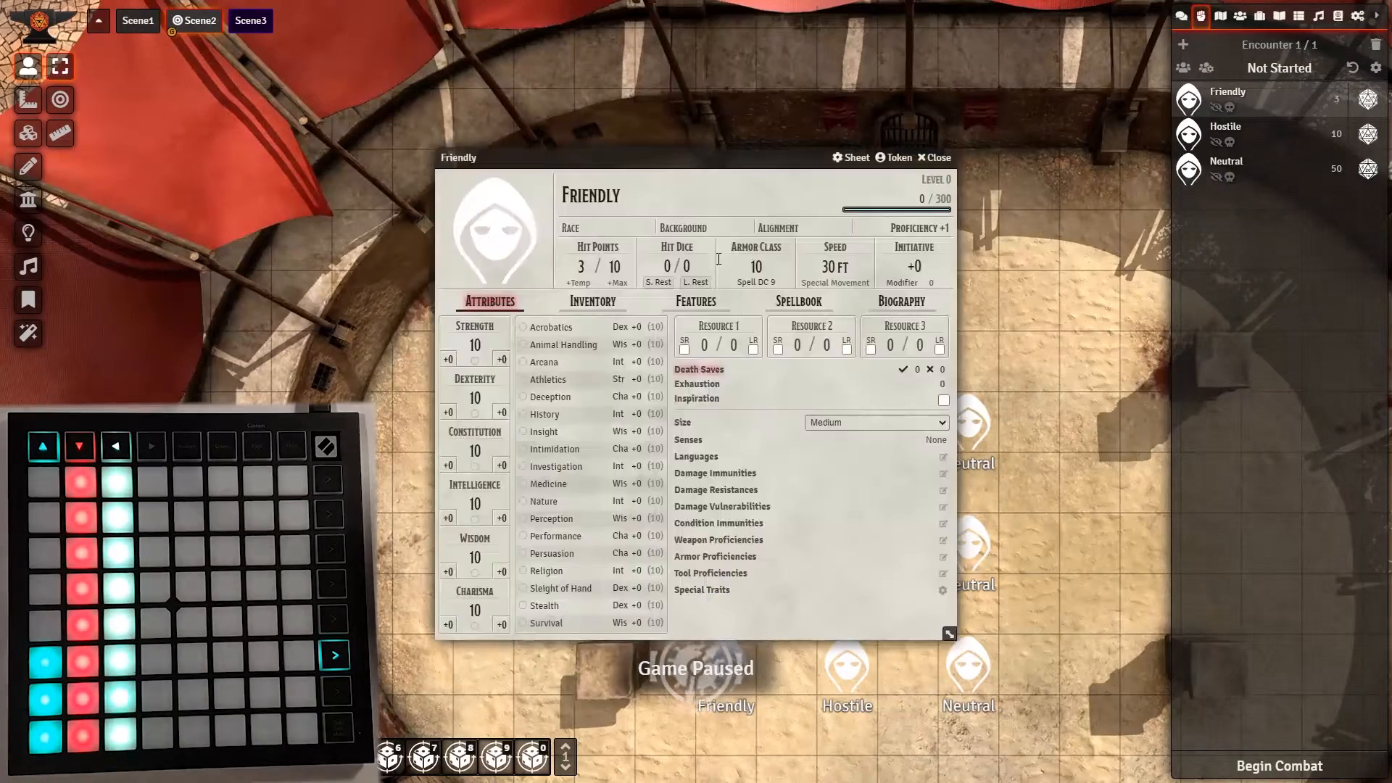
left_click_drag(727, 158, 926, 129)
left_click(783, 238)
left_click(810, 239)
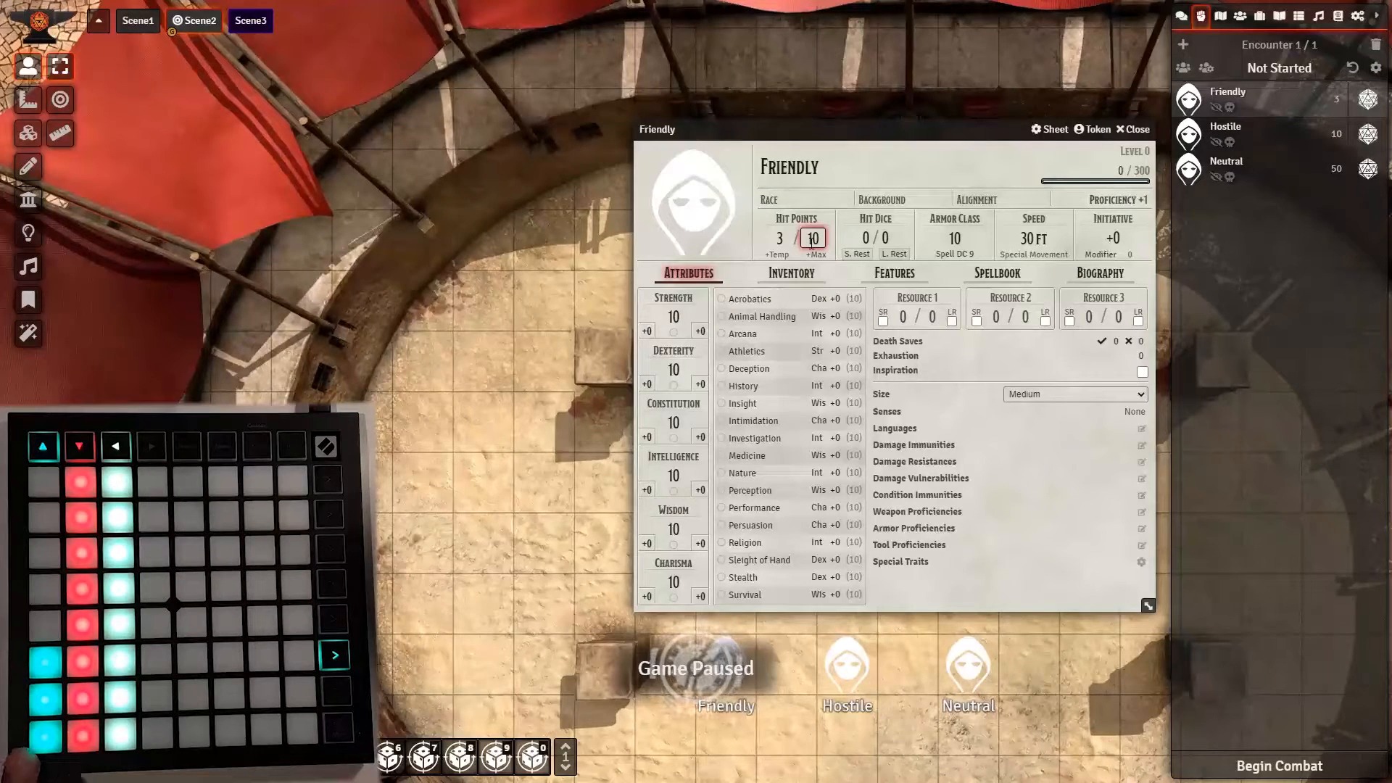
left_click(779, 238)
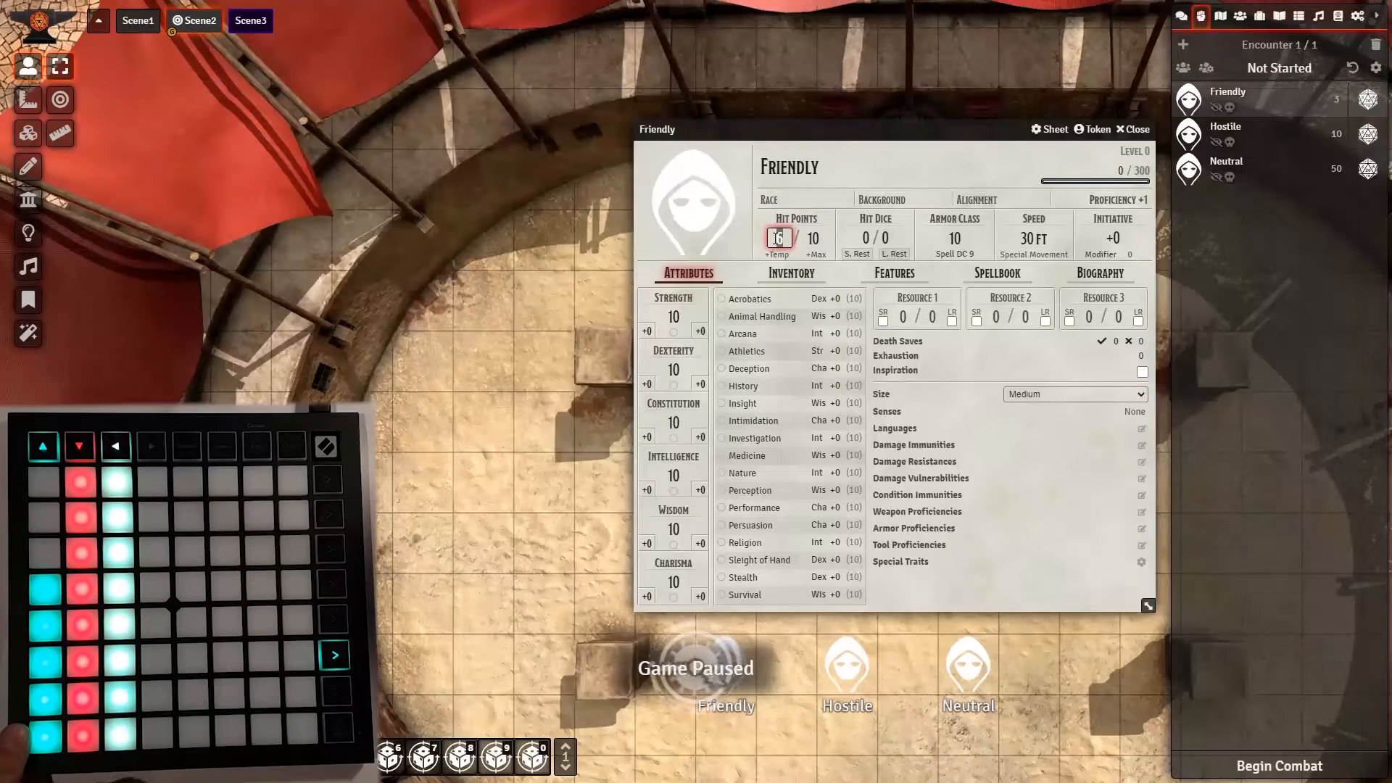
left_click(1133, 130)
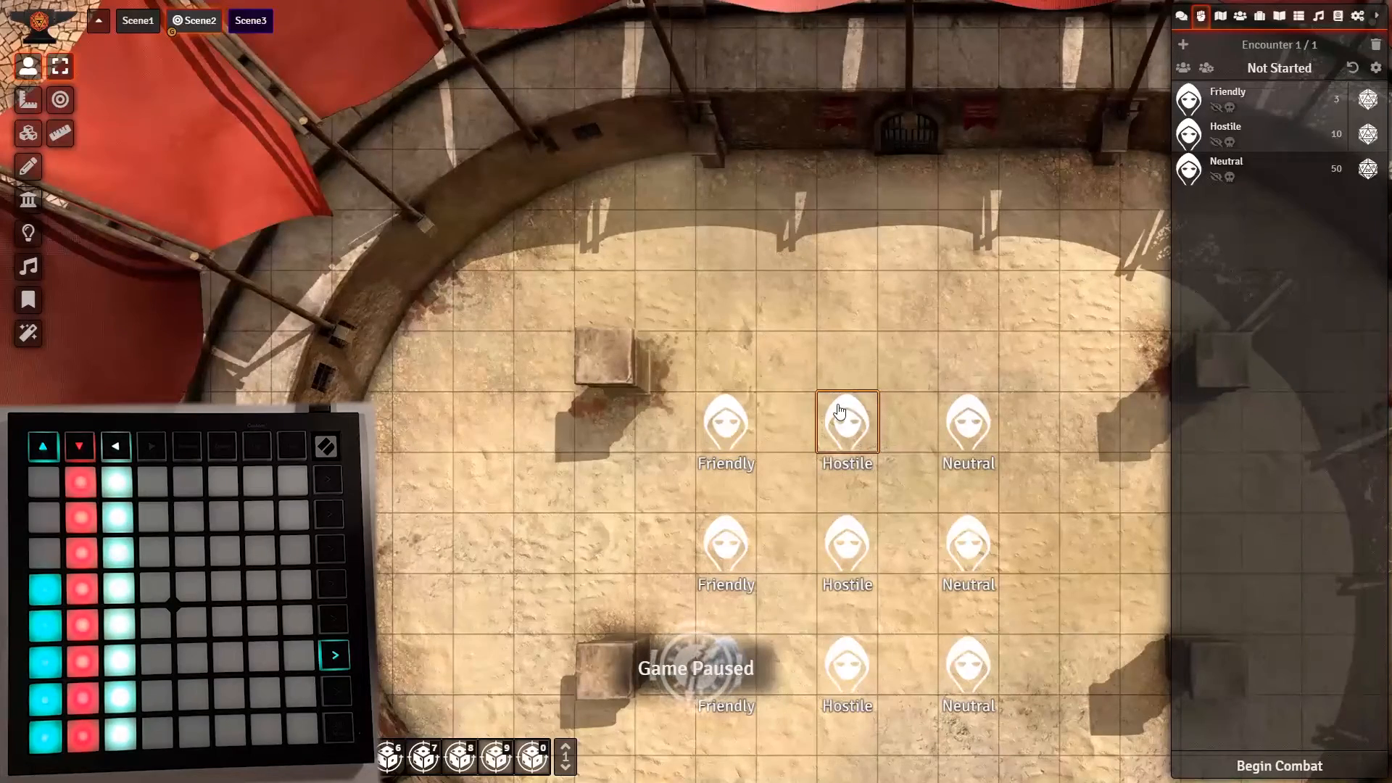
Set the current hit points of the first row's Hostile token to 5 in its character sheet and close the sheet
double_click(839, 411)
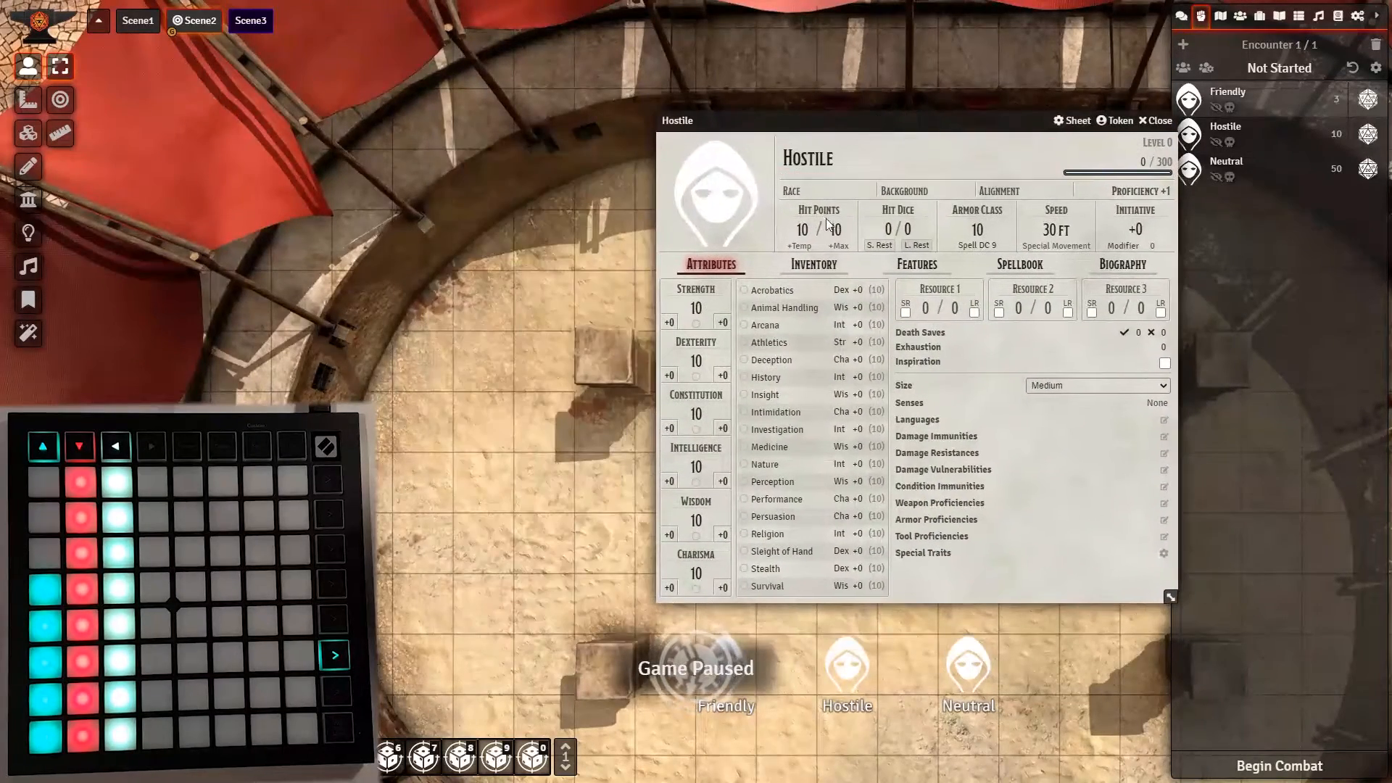
left_click(801, 230)
type("5")
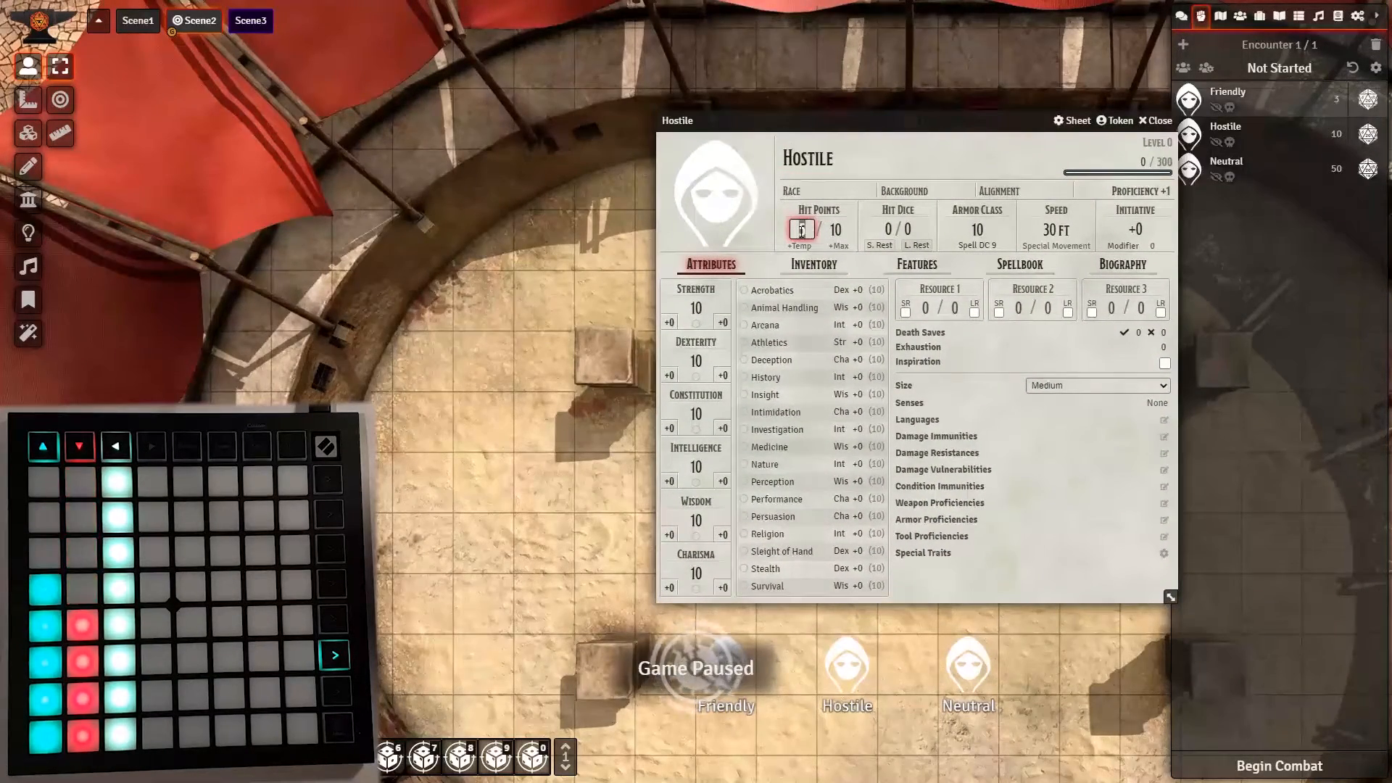
left_click(1155, 121)
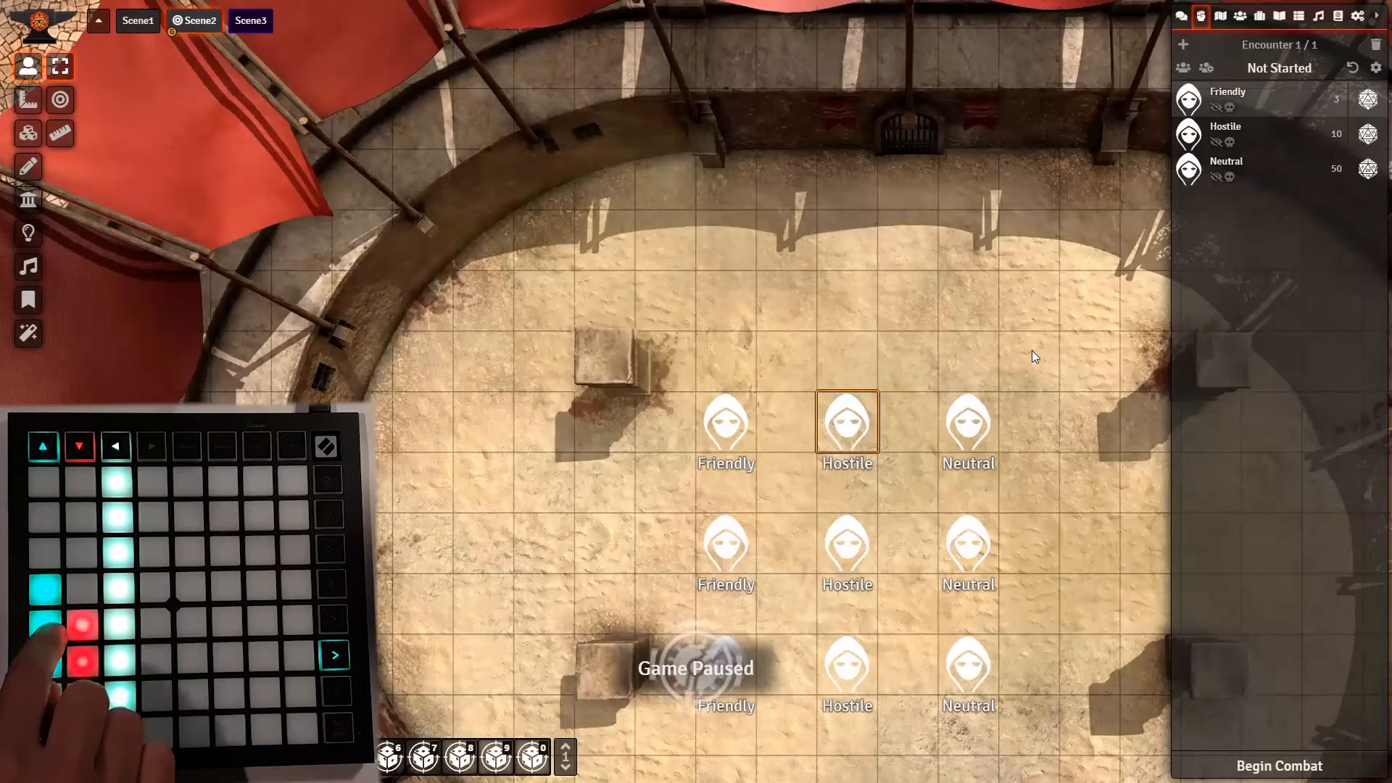
Cycle the selection through the first row's tokens to compare their hit points on the Launchpad
key("Tab")
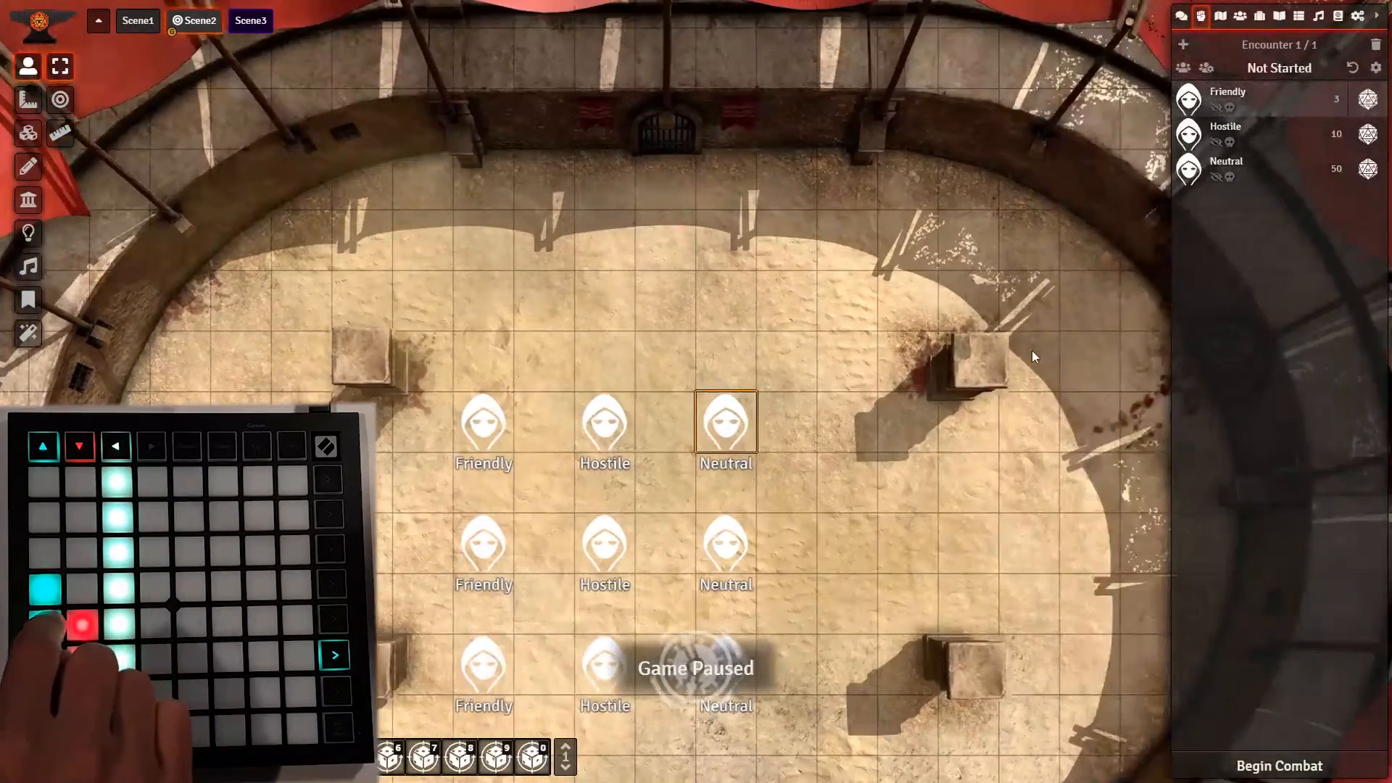
key("Tab")
key("Tab")
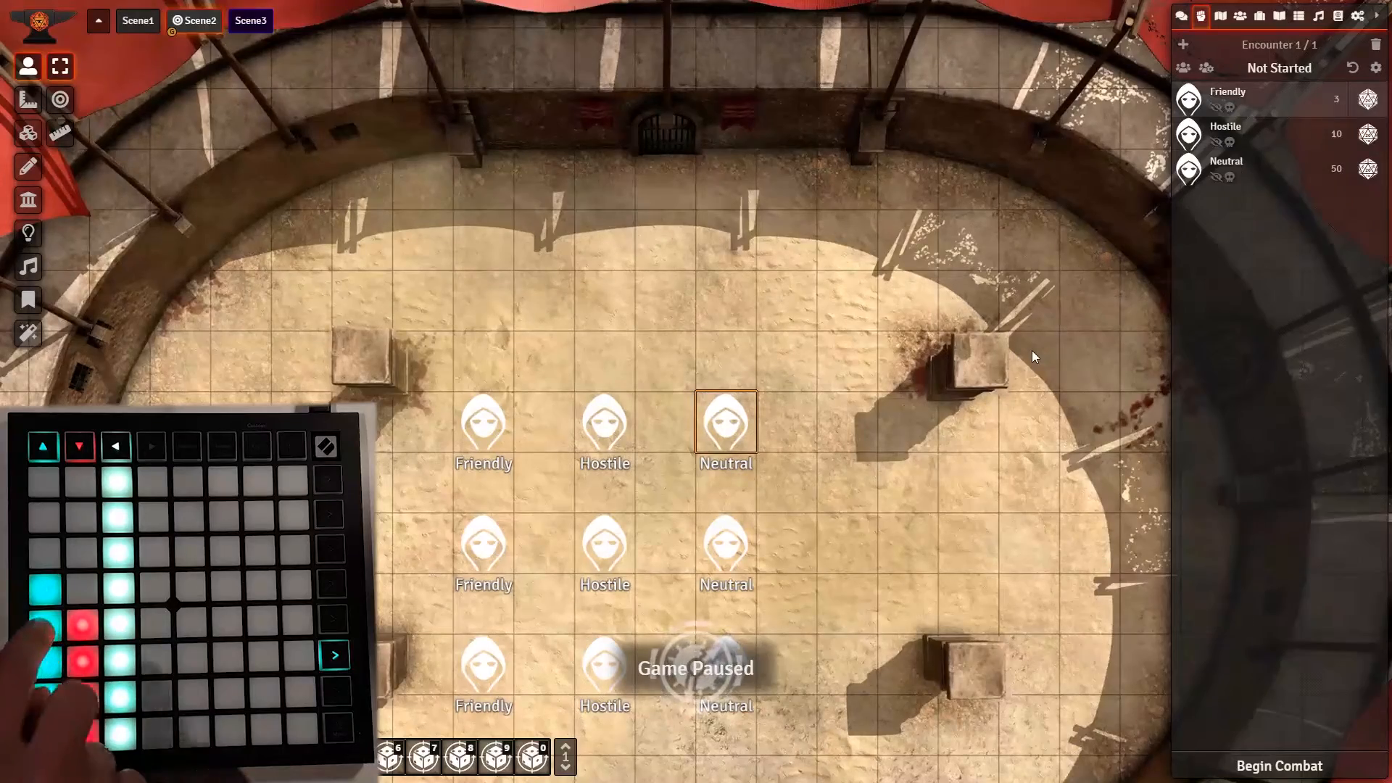
key("Tab")
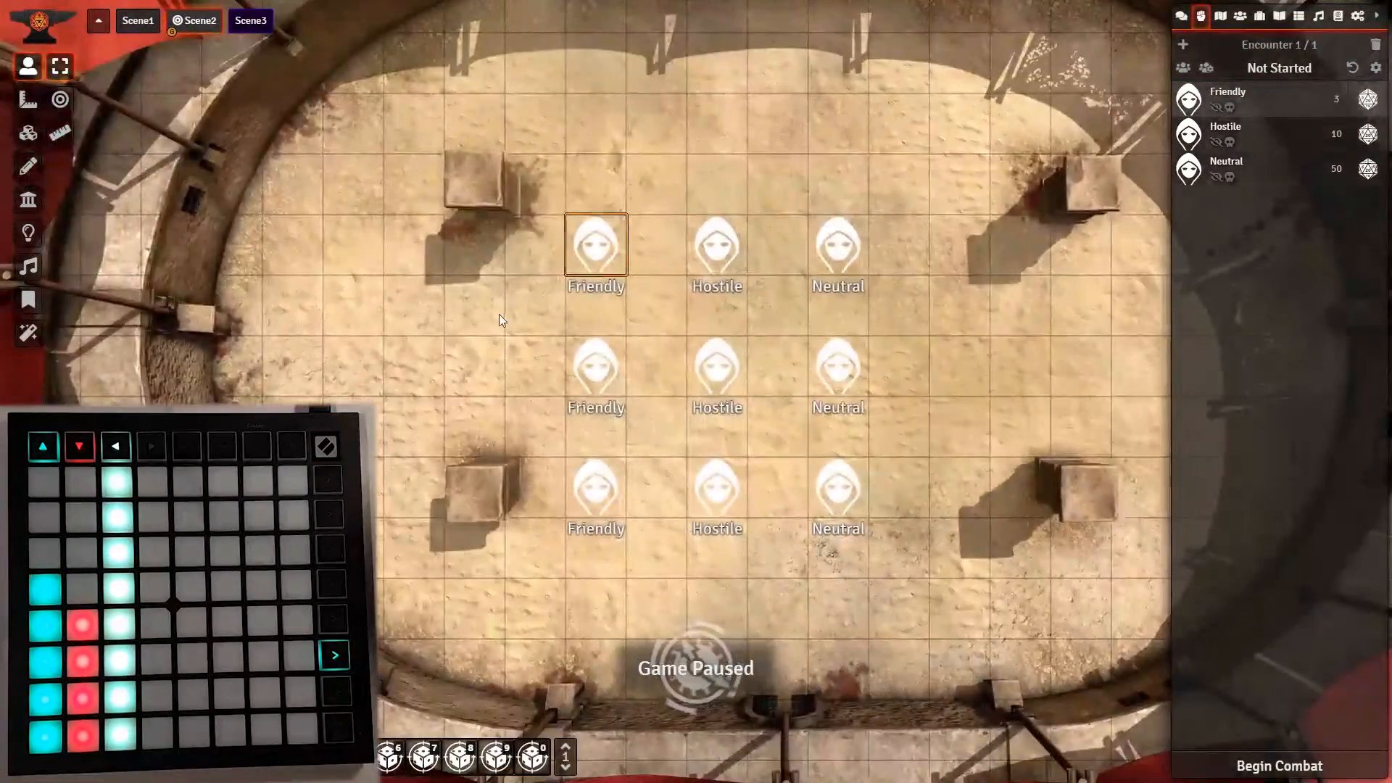
Add the six tokens of the second and third rows to the combat encounter together
left_click_drag(499, 315, 946, 520)
right_click(839, 493)
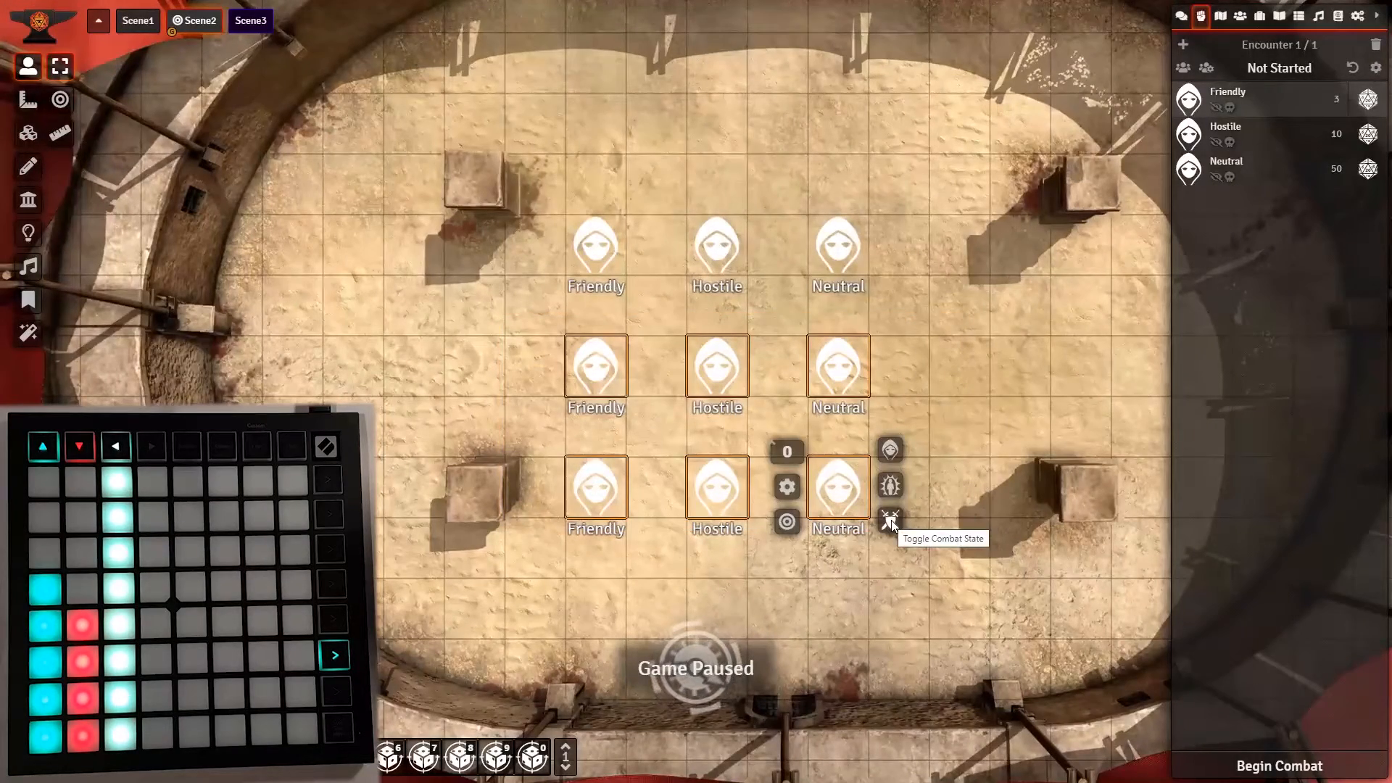
left_click(891, 520)
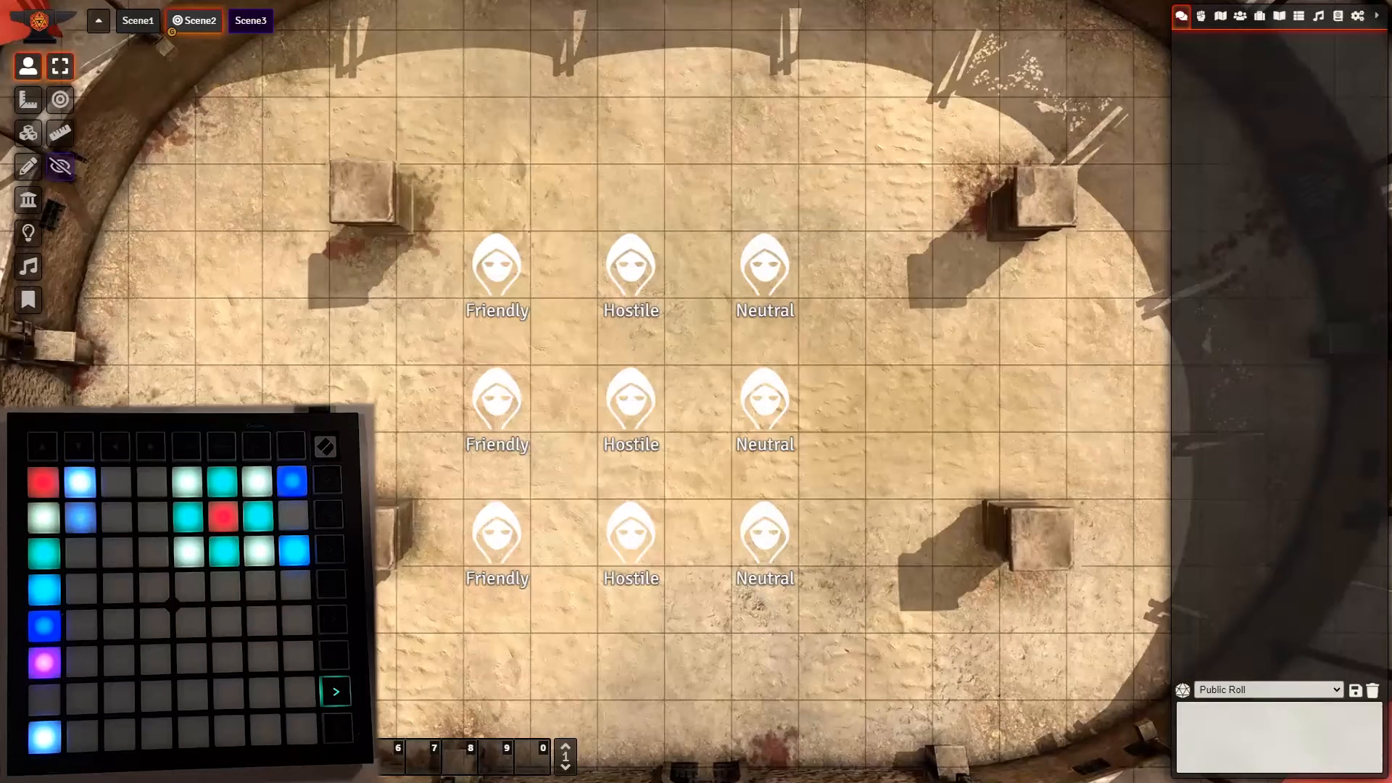
Execute the ThisIsATest chat macro from its editor, review its command text, and close the editor
left_click_drag(770, 268, 541, 270)
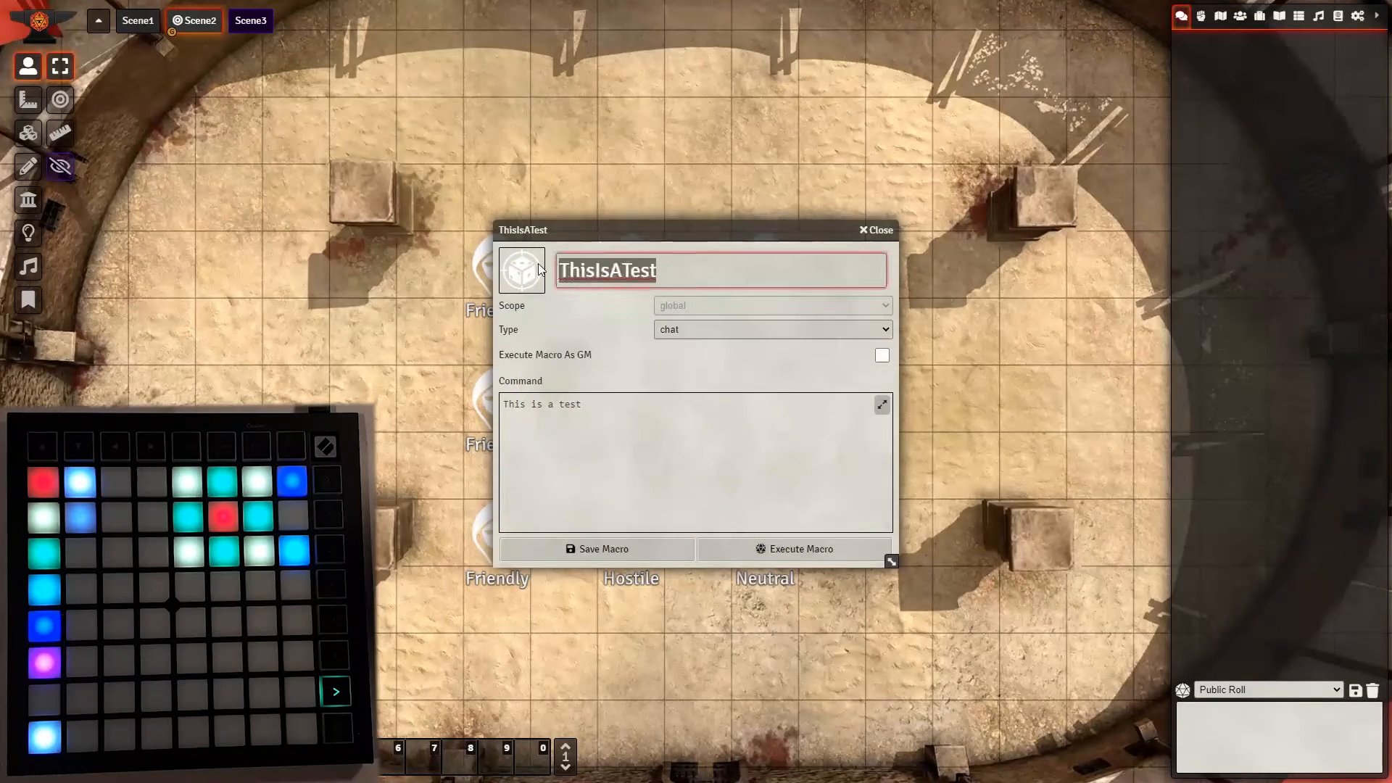
left_click(626, 397)
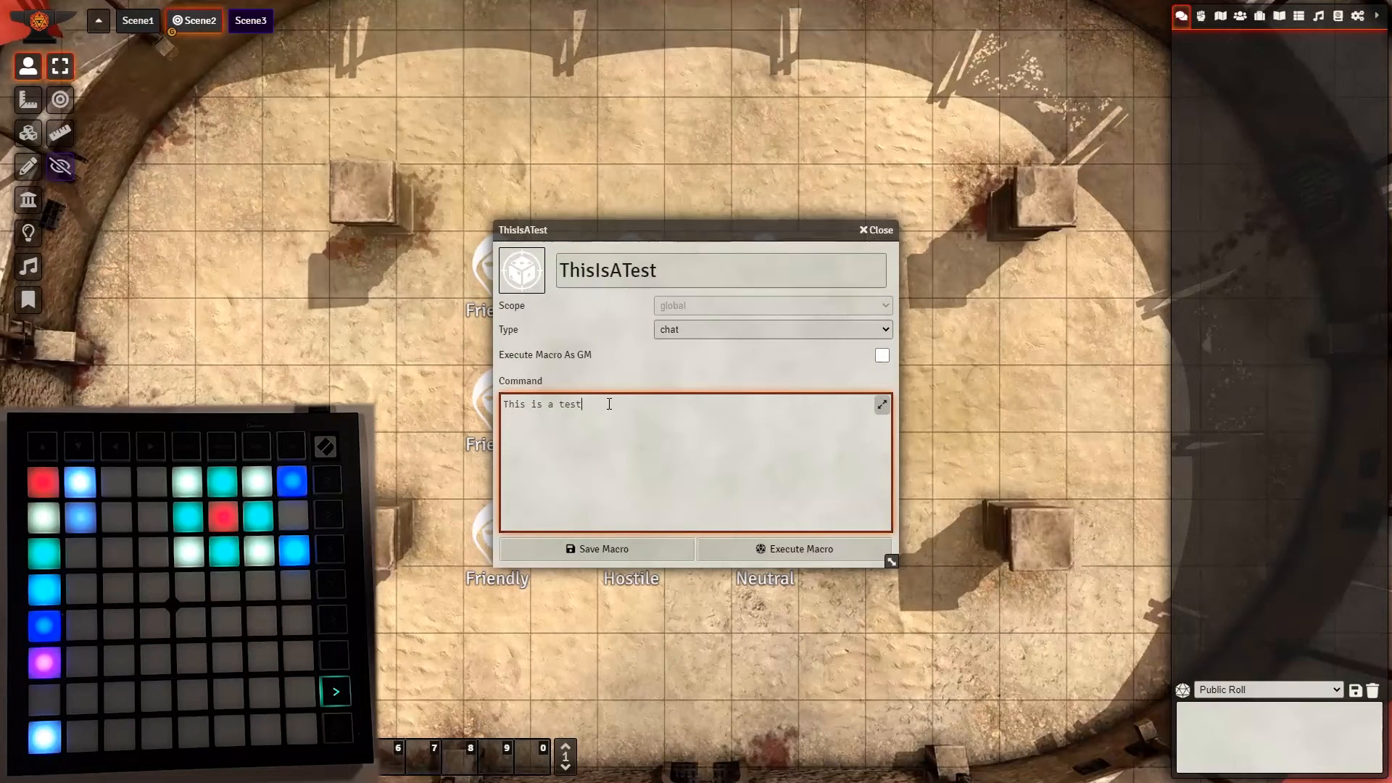
left_click(760, 555)
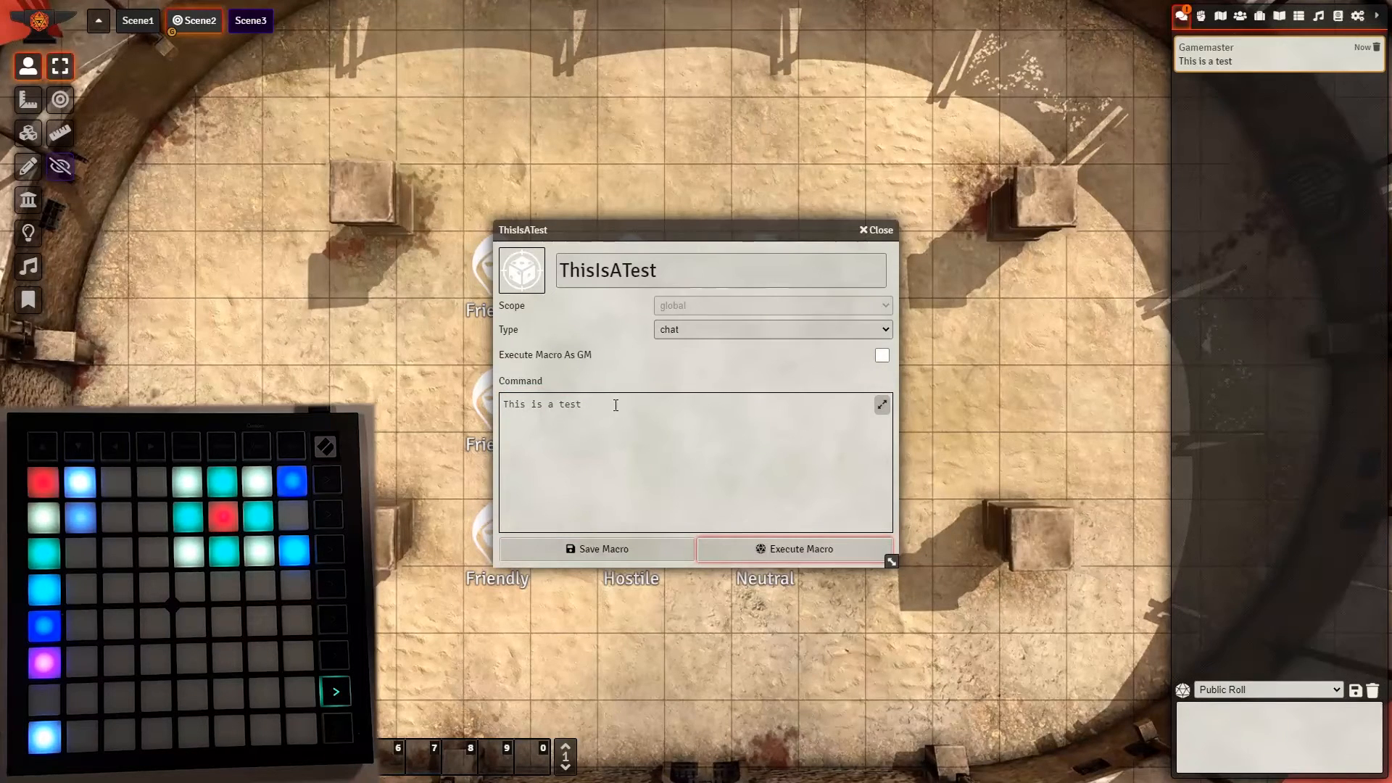
left_click_drag(611, 404, 500, 407)
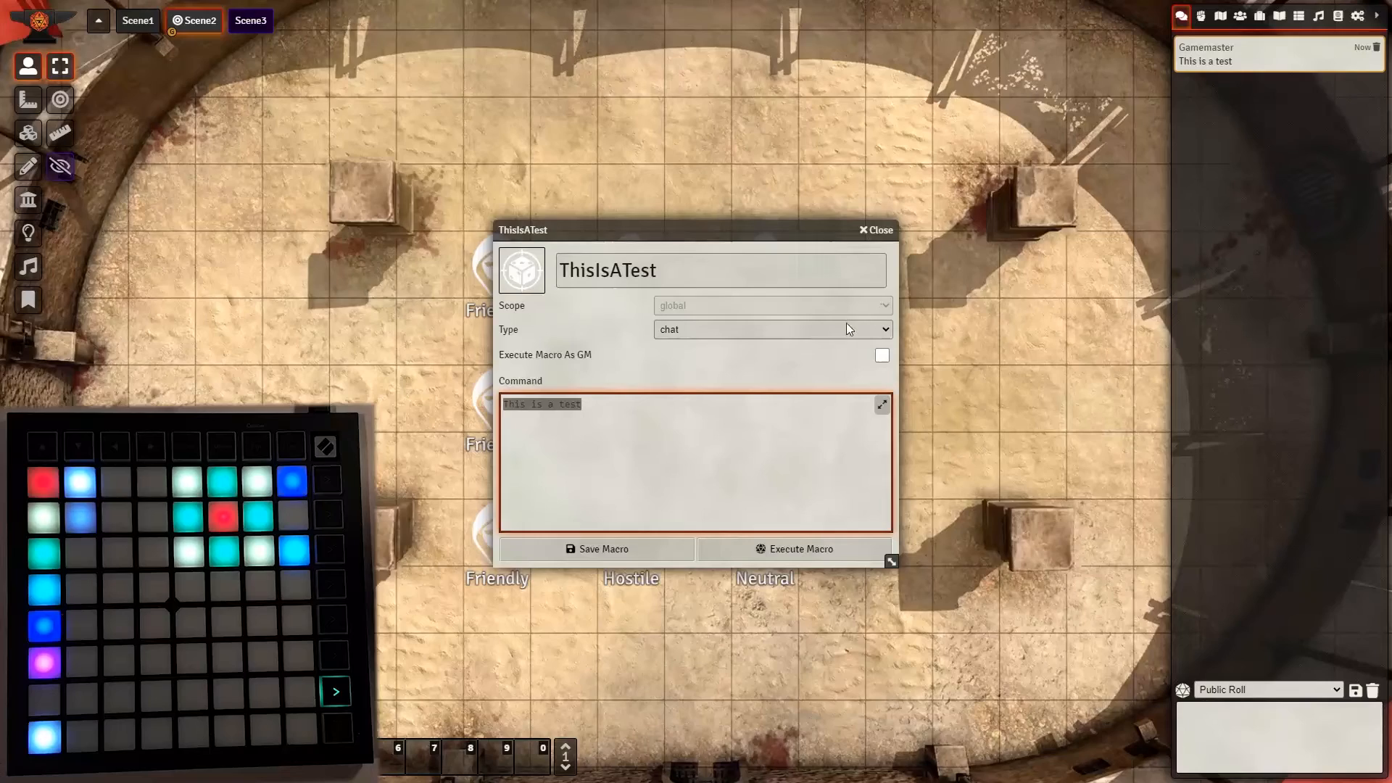
left_click(877, 230)
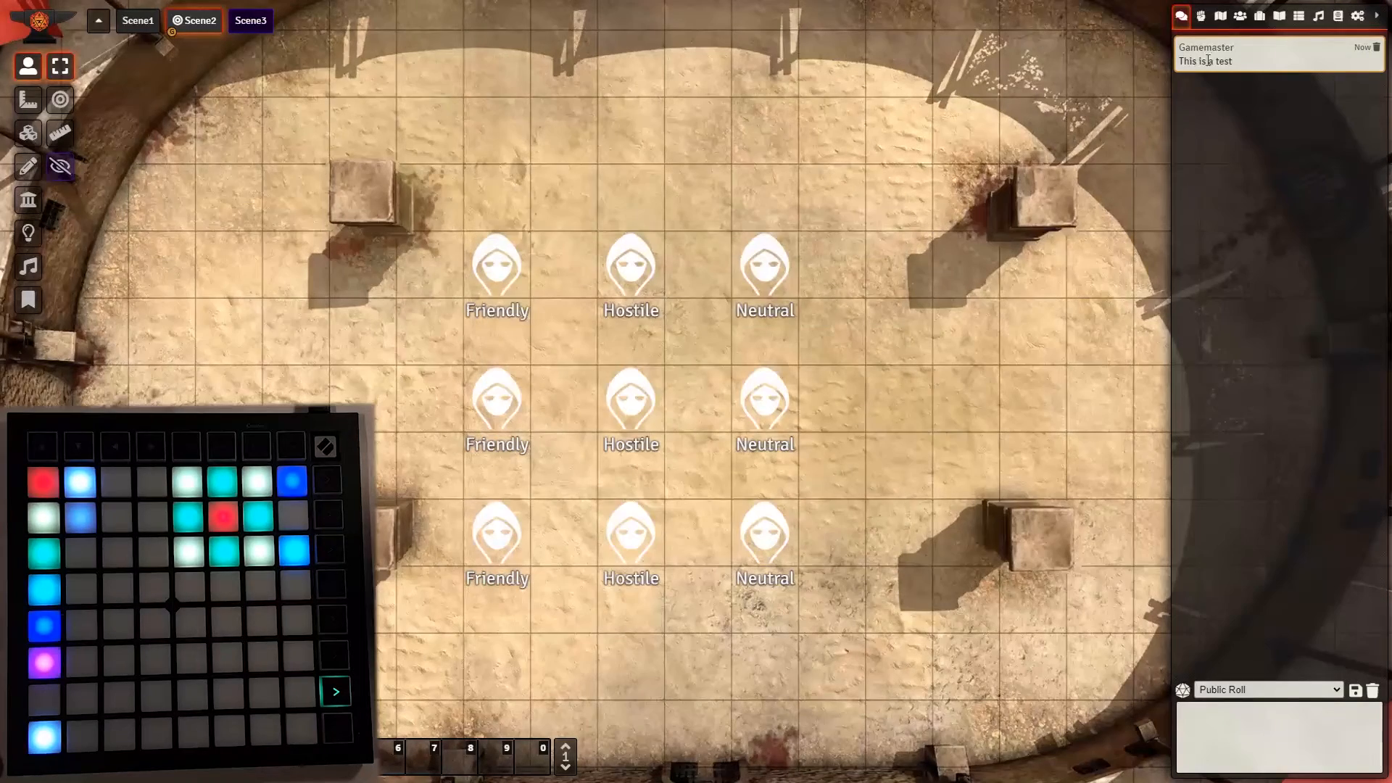
Assign ThisIsATest with color 37 to Macro 83 in the Material Keys macro configuration, save it, and show the chat log
left_click(1358, 15)
left_click(1279, 148)
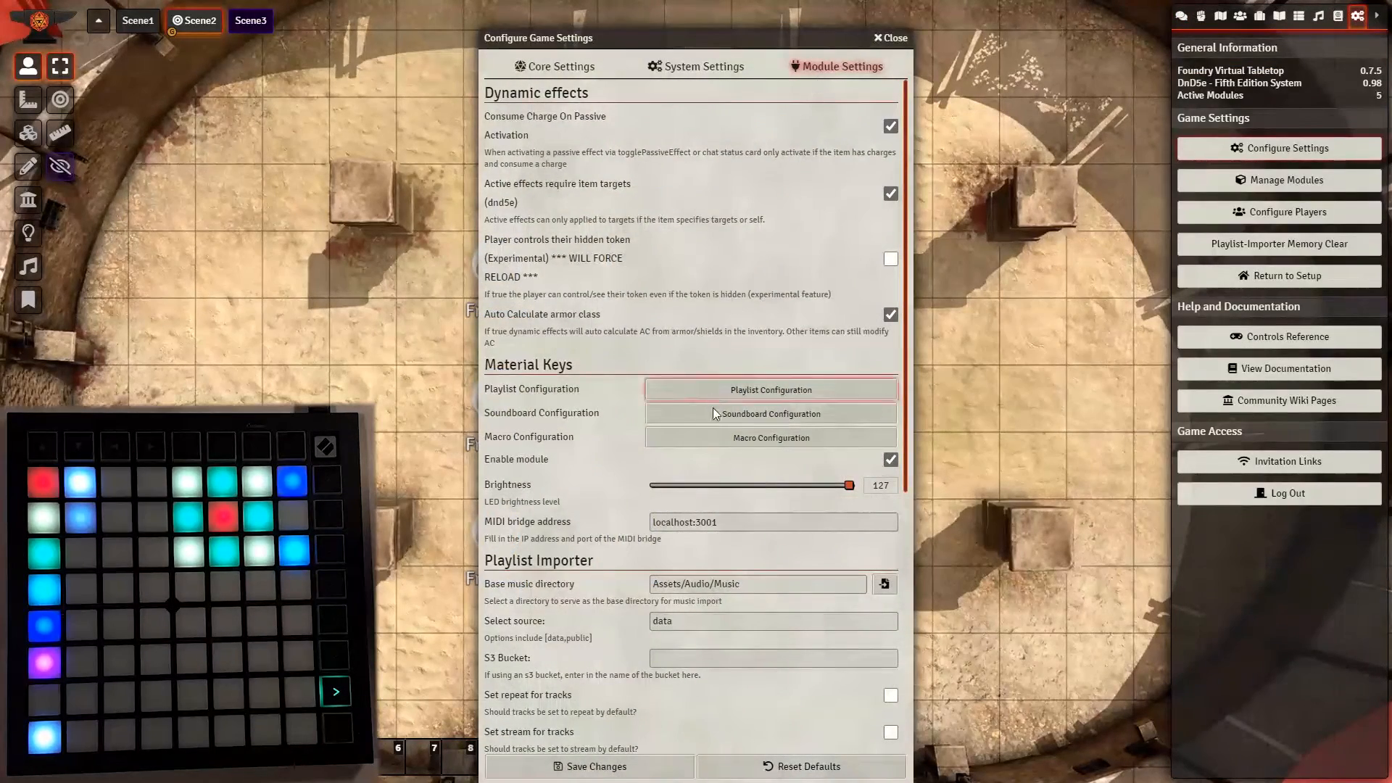
left_click(733, 437)
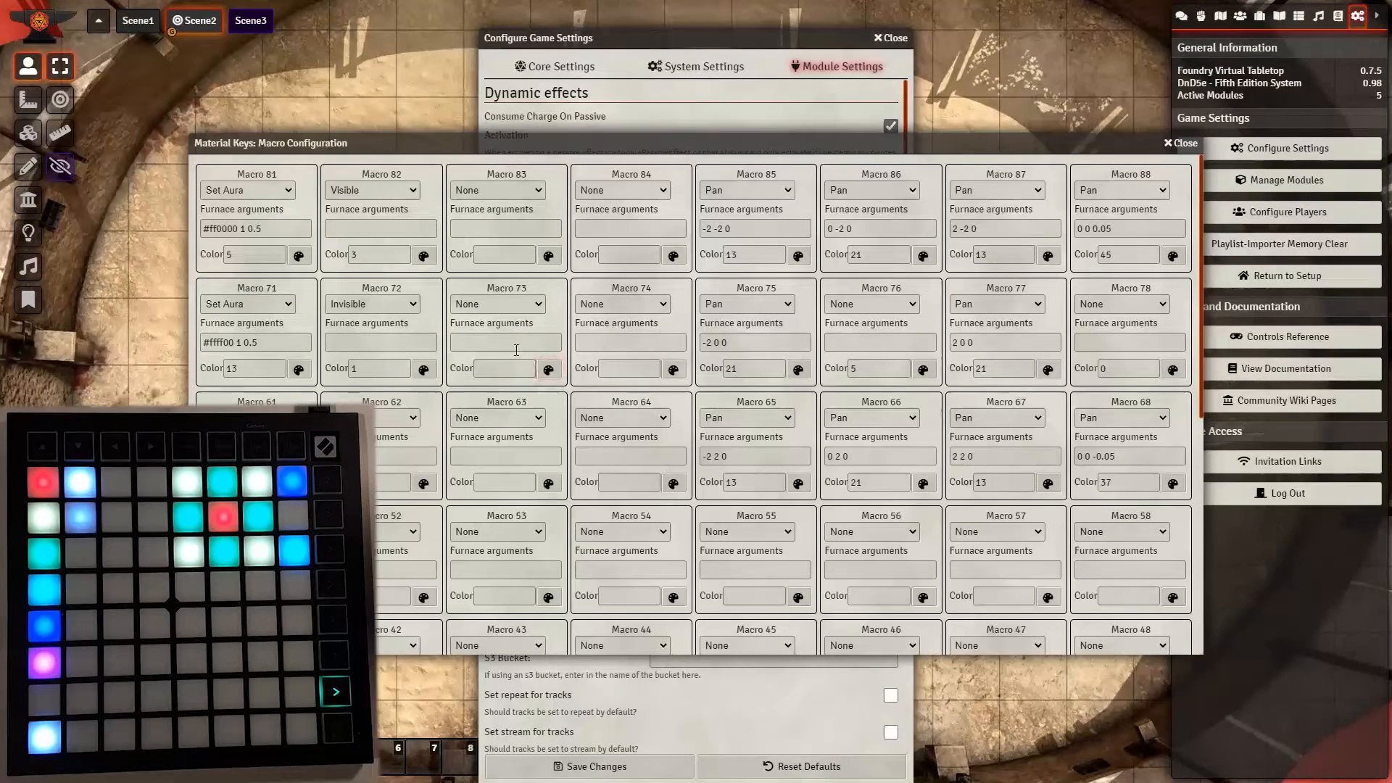
left_click(524, 188)
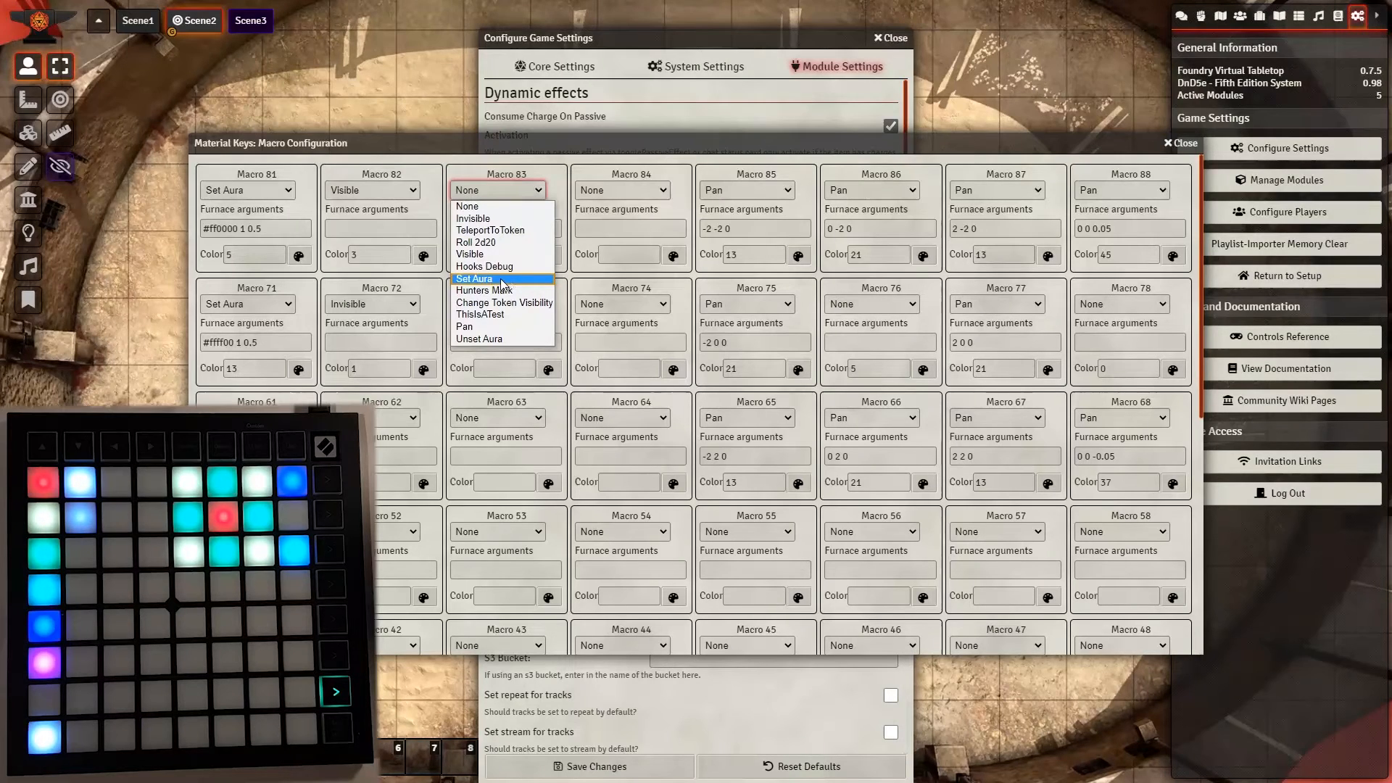
left_click(487, 314)
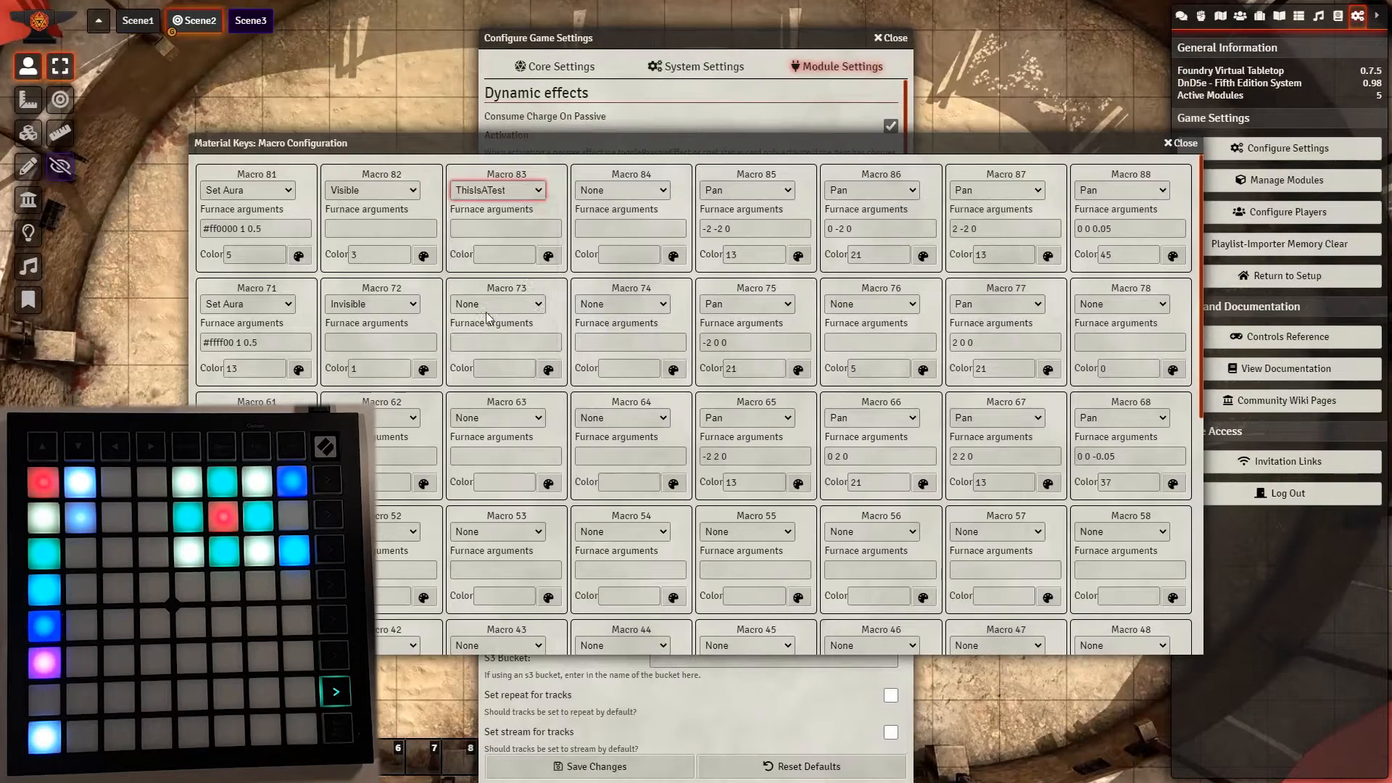
left_click(549, 257)
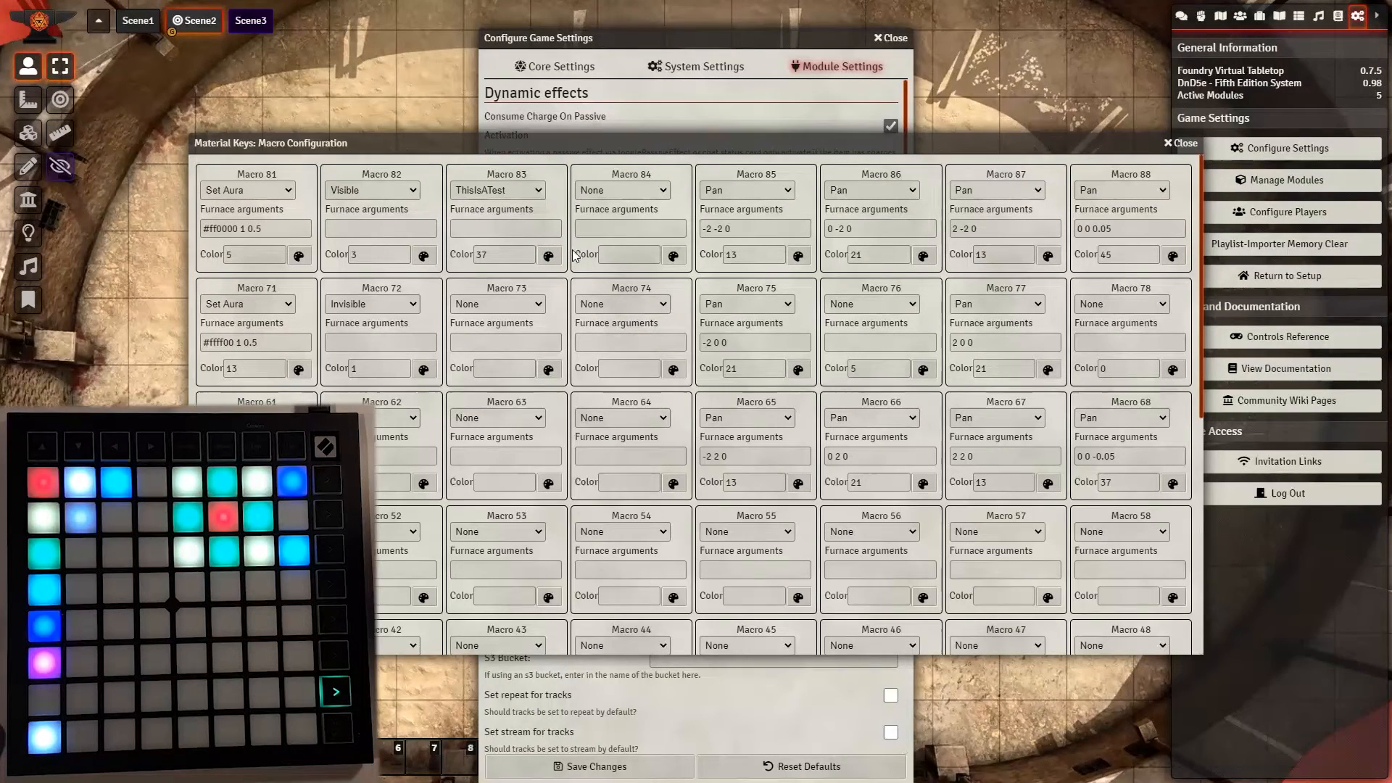
scroll(573, 256, "down", 5)
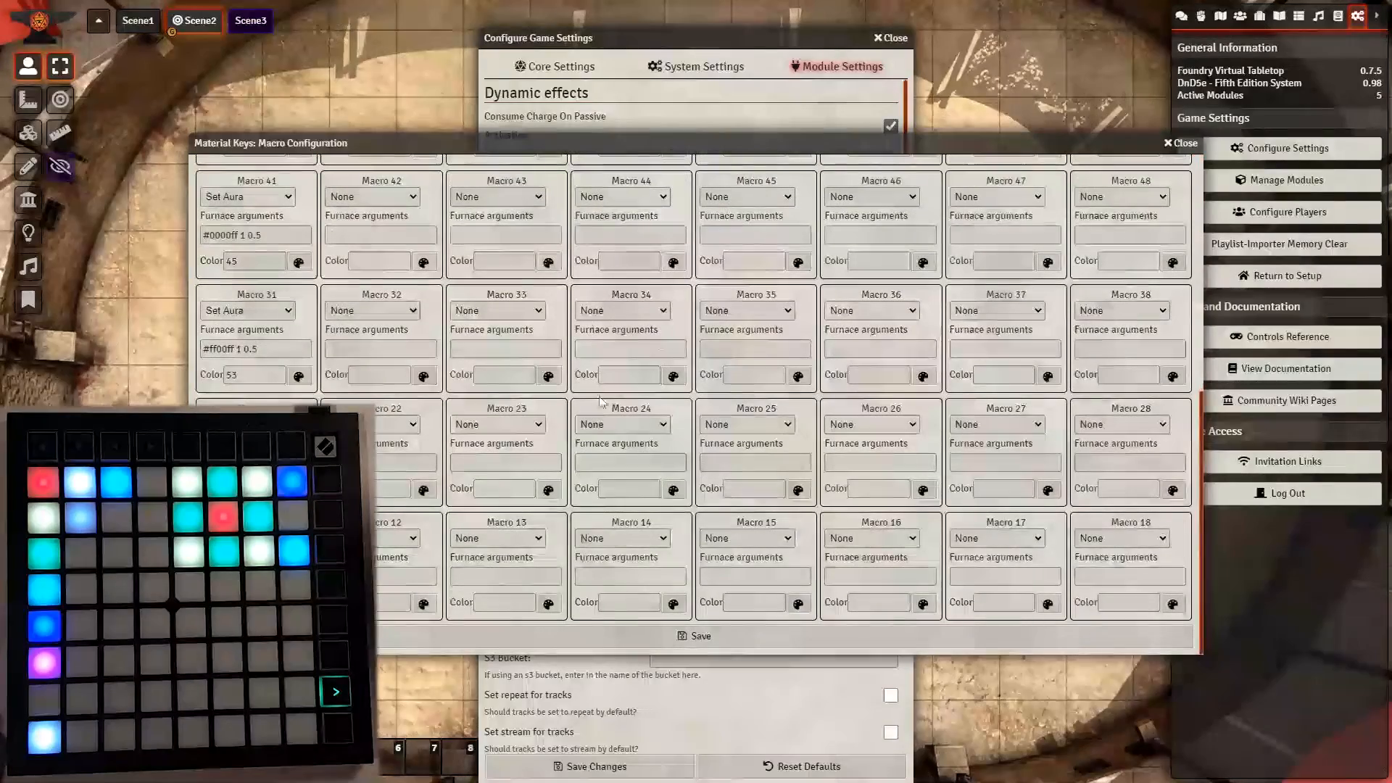
left_click(718, 634)
left_click(1183, 17)
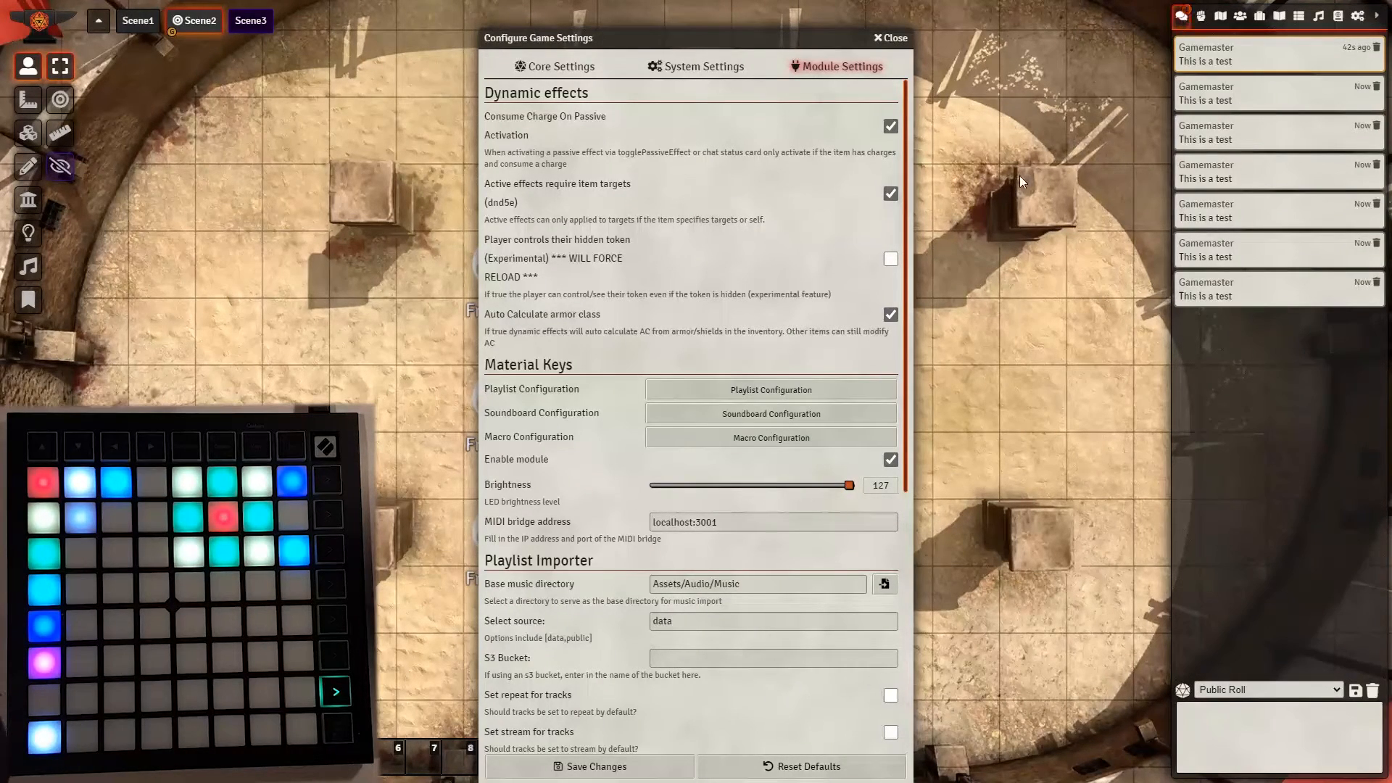
Examine Macro 81's Furnace arguments in the macro configuration and how the Set Aura macro's script uses its arguments
left_click(751, 439)
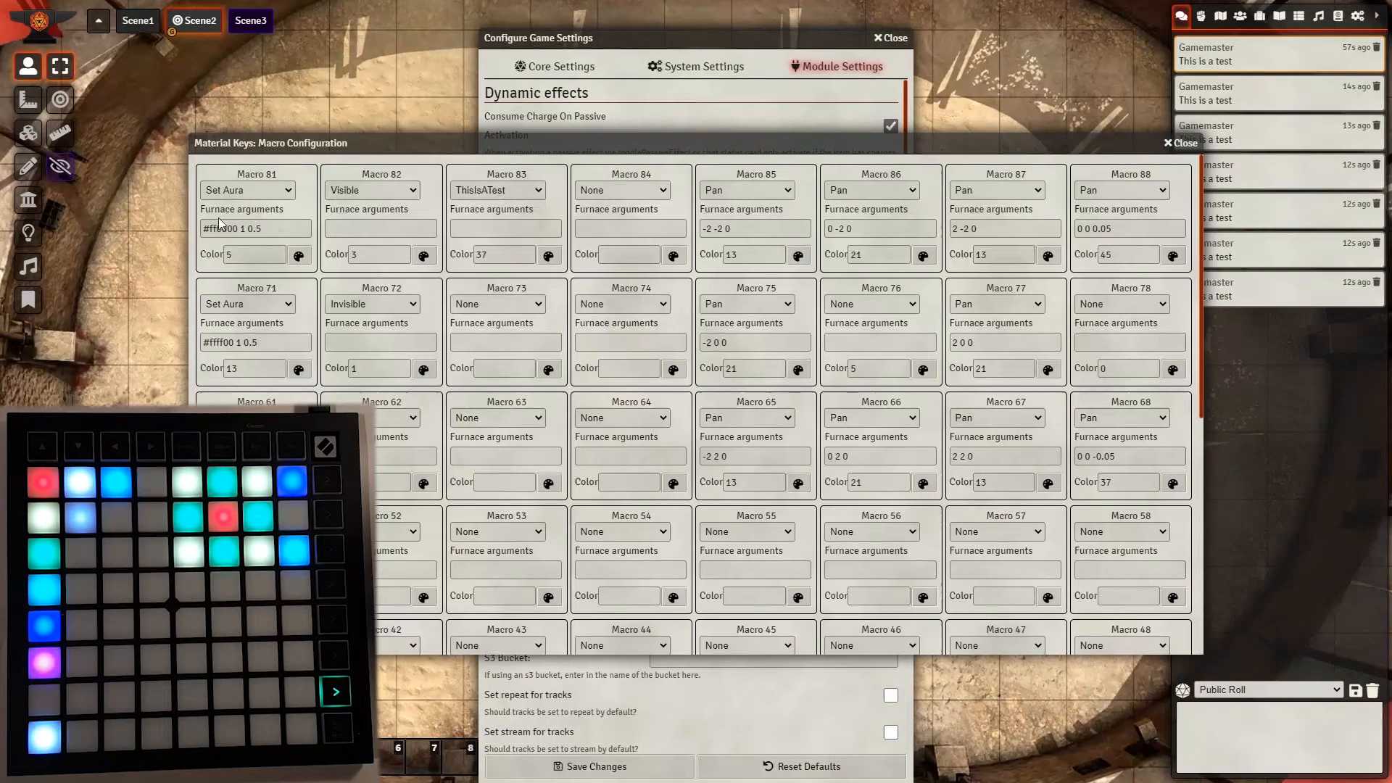
left_click_drag(292, 229, 184, 228)
left_click(280, 226)
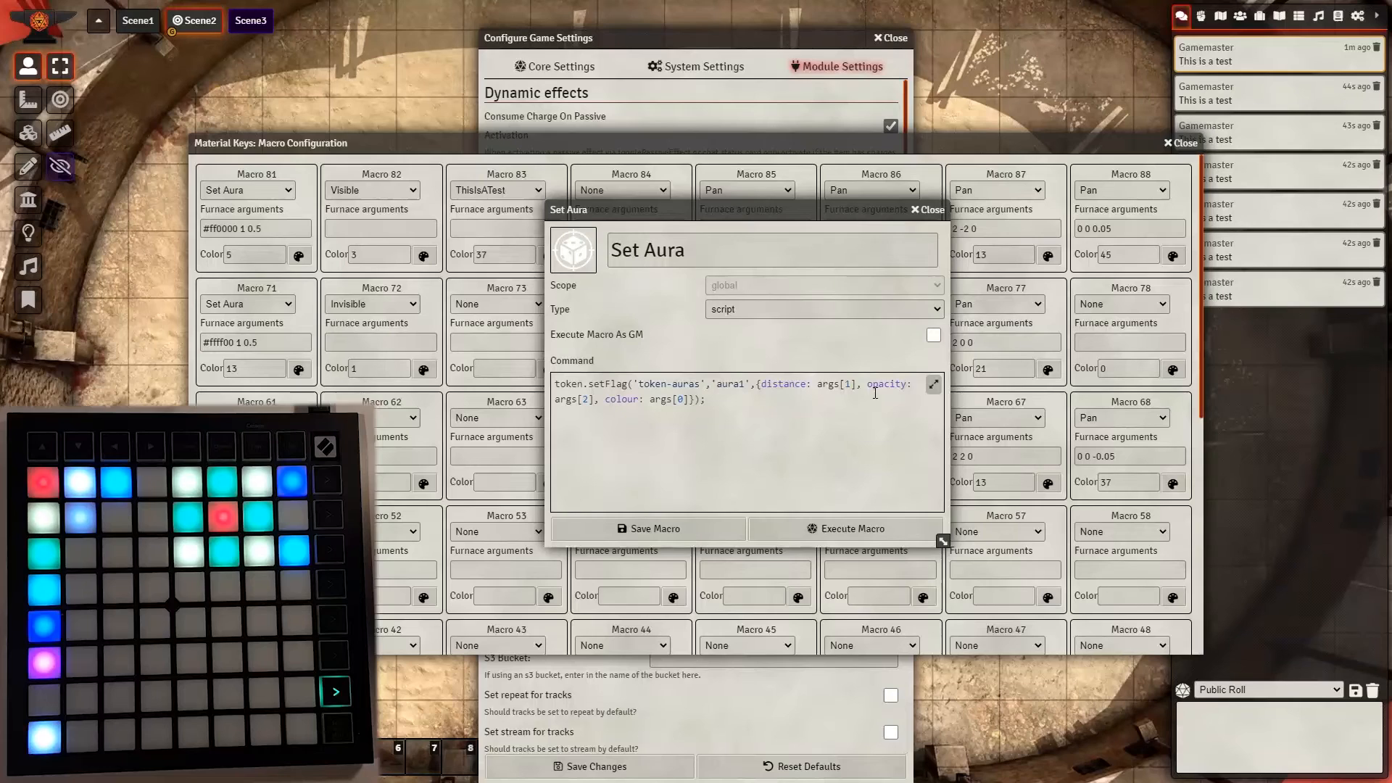
left_click_drag(572, 402, 591, 403)
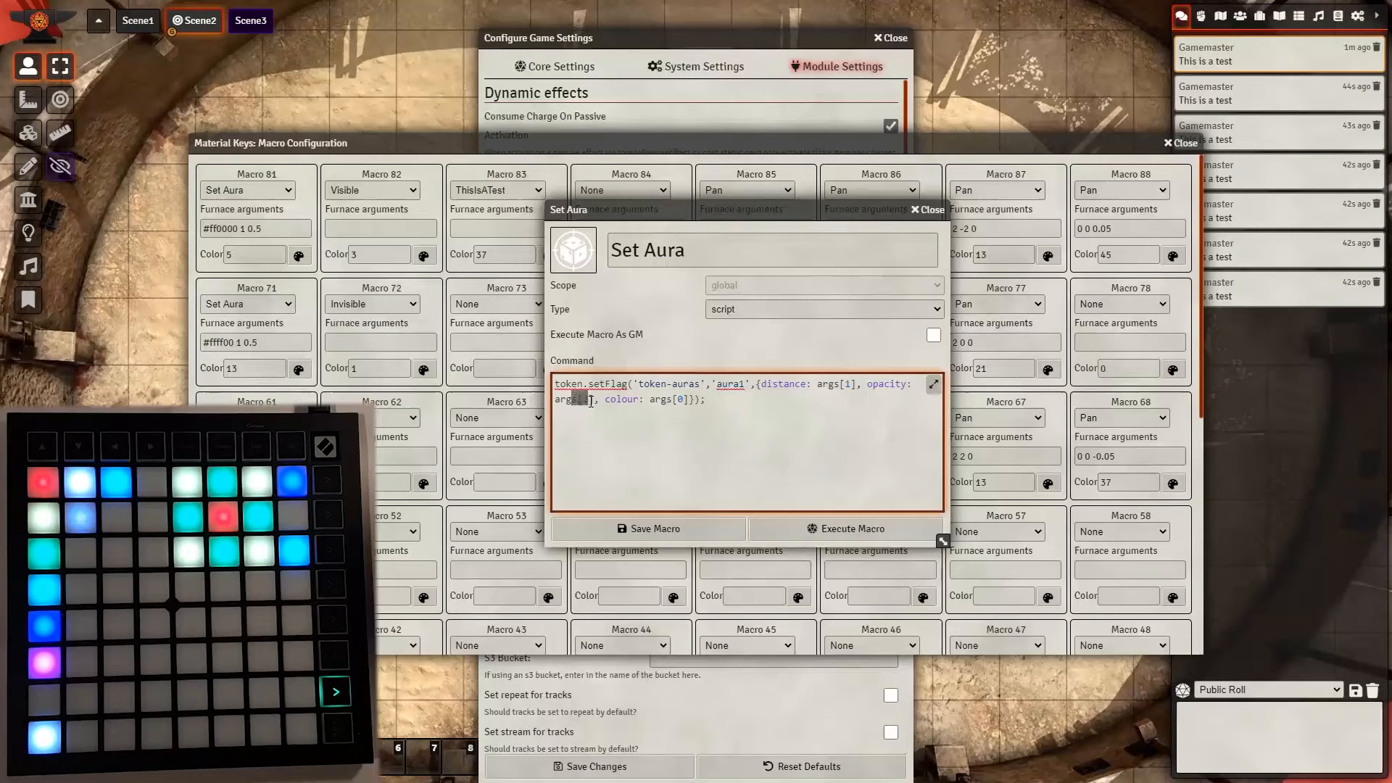
left_click(595, 402)
left_click(927, 211)
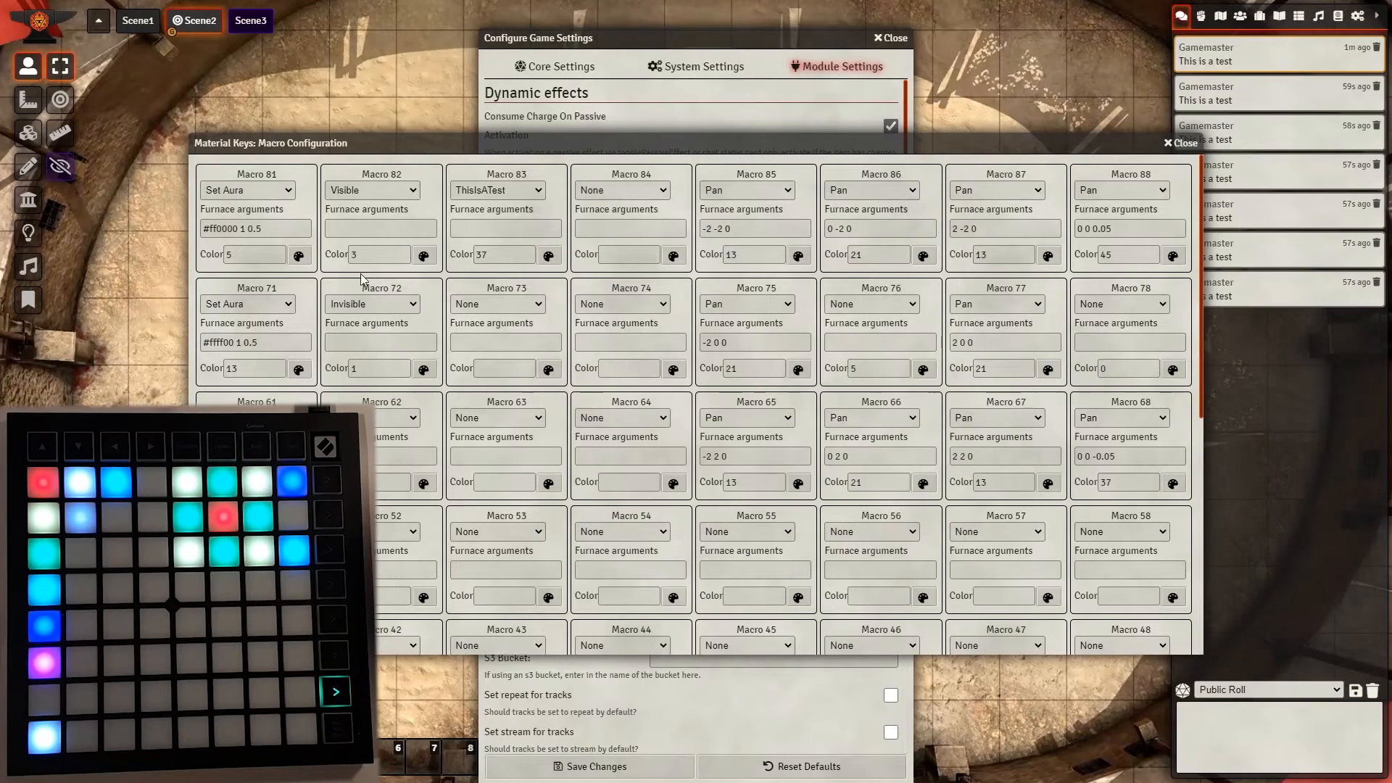
Look over the remaining macro assignments, close the macro configuration and move the game settings window clear of the tokens
scroll(276, 313, "down", 6)
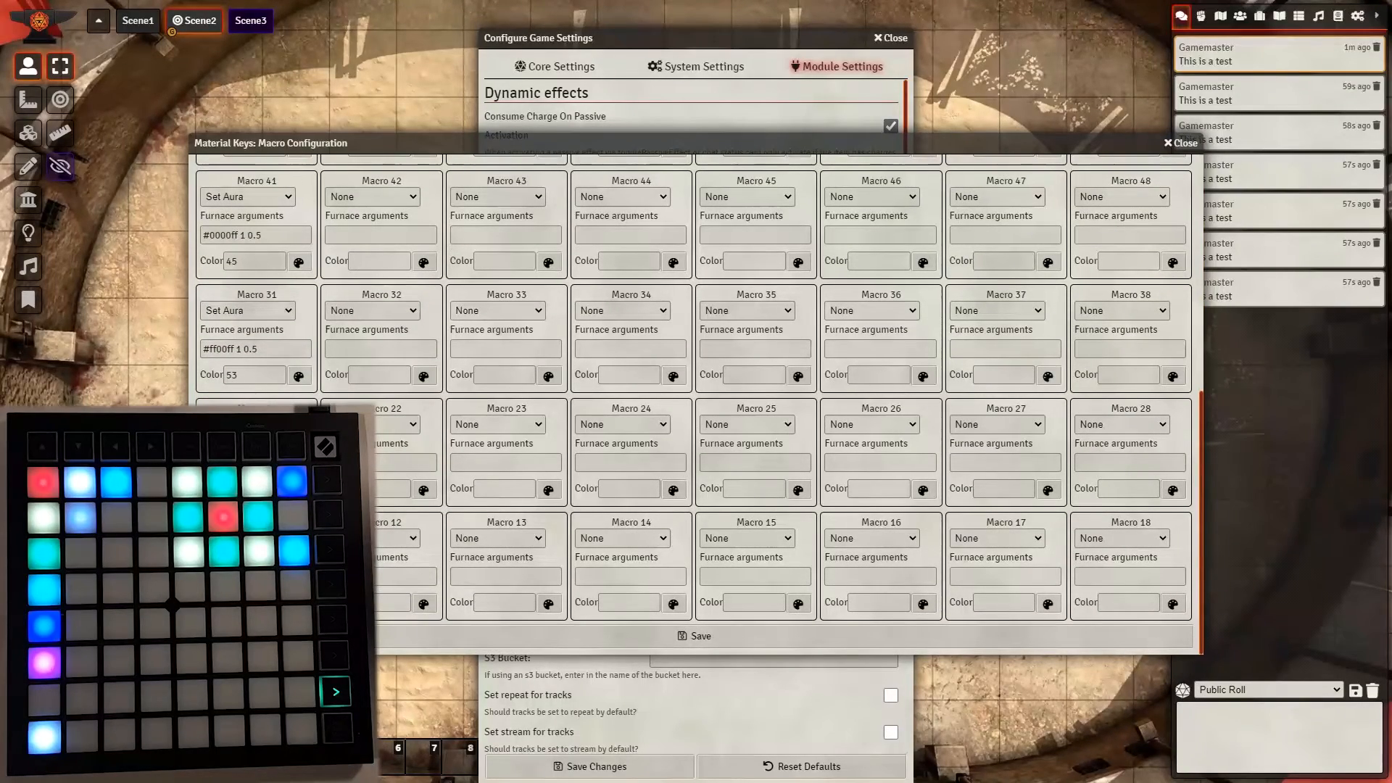
scroll(916, 287, "up", 6)
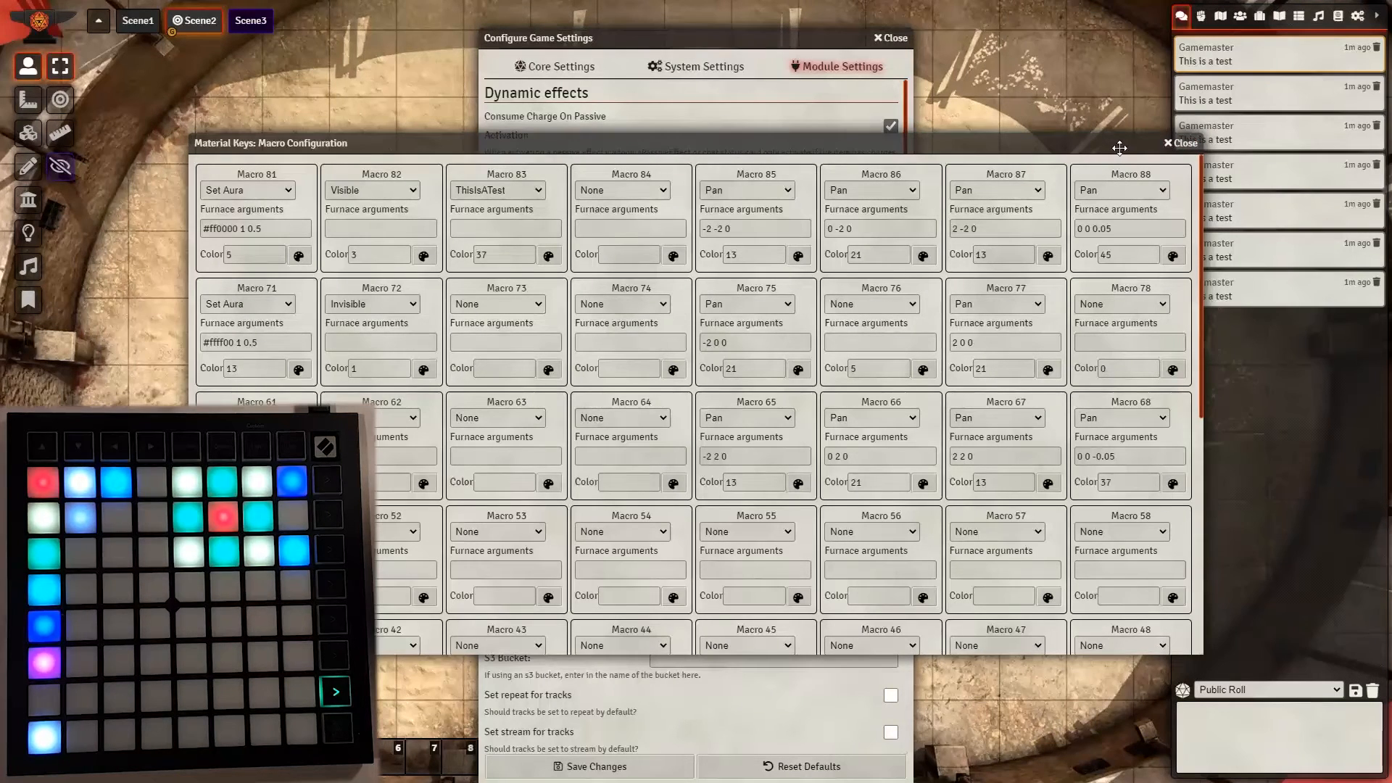
left_click(1181, 143)
left_click_drag(791, 34, 1165, 38)
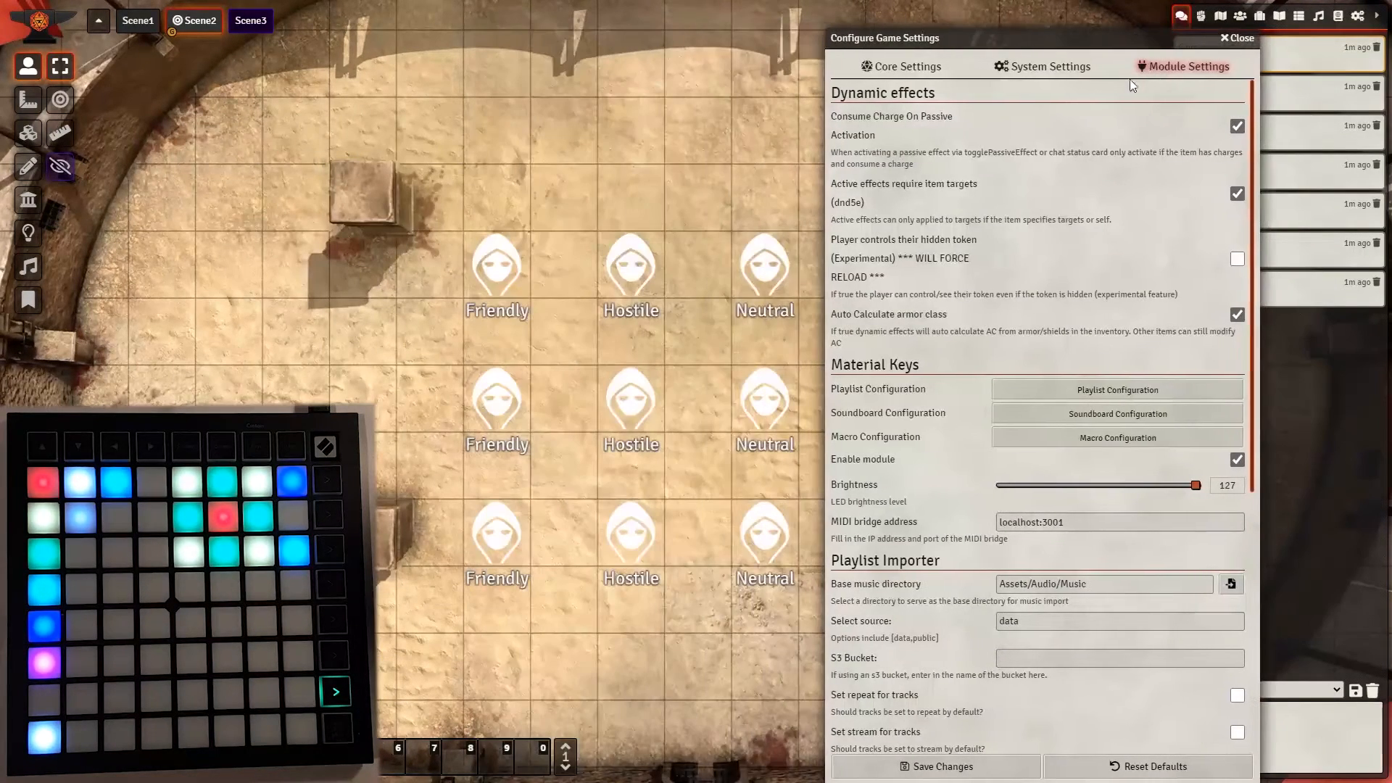
Give the first row's Friendly a red aura, its Hostile a green one and the second row's Hostile a blue one, then clear them
left_click(499, 267)
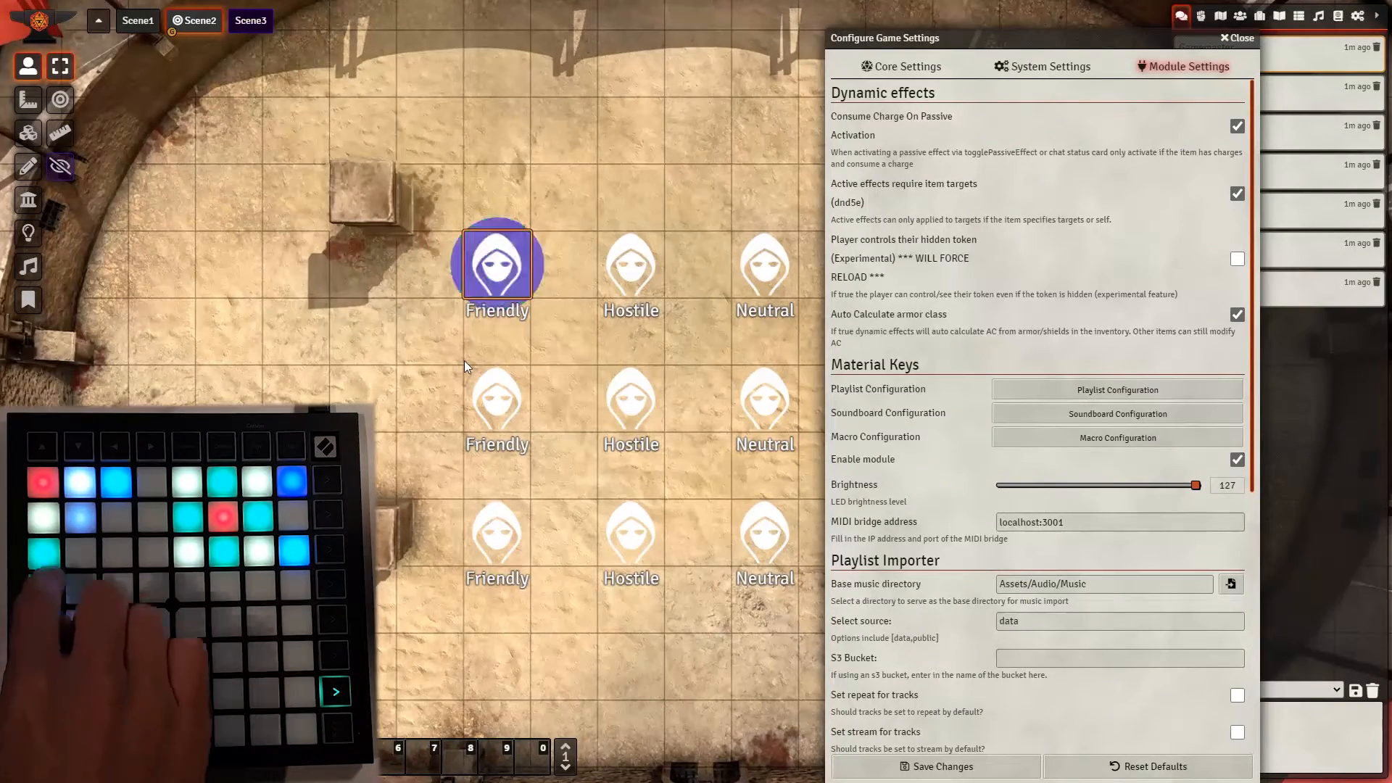
left_click(619, 394)
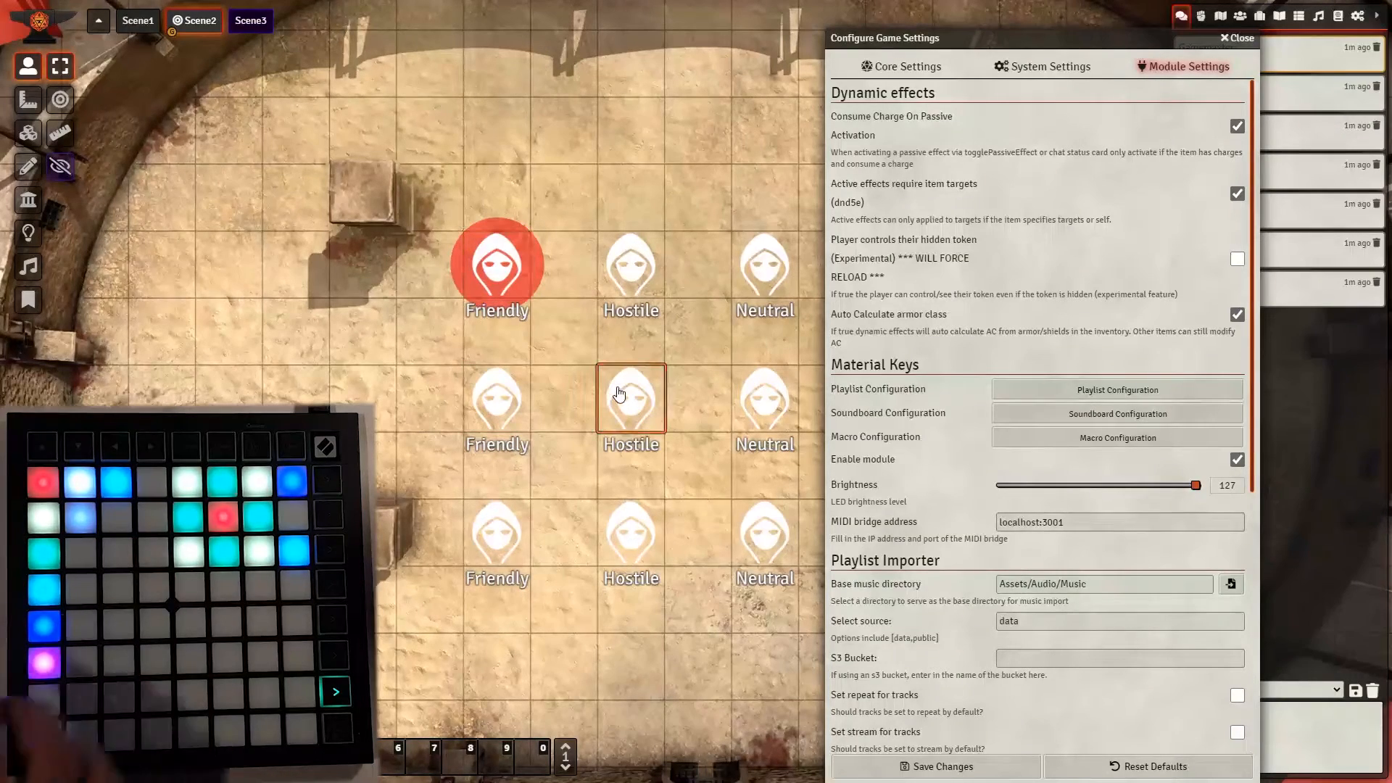
left_click(644, 283)
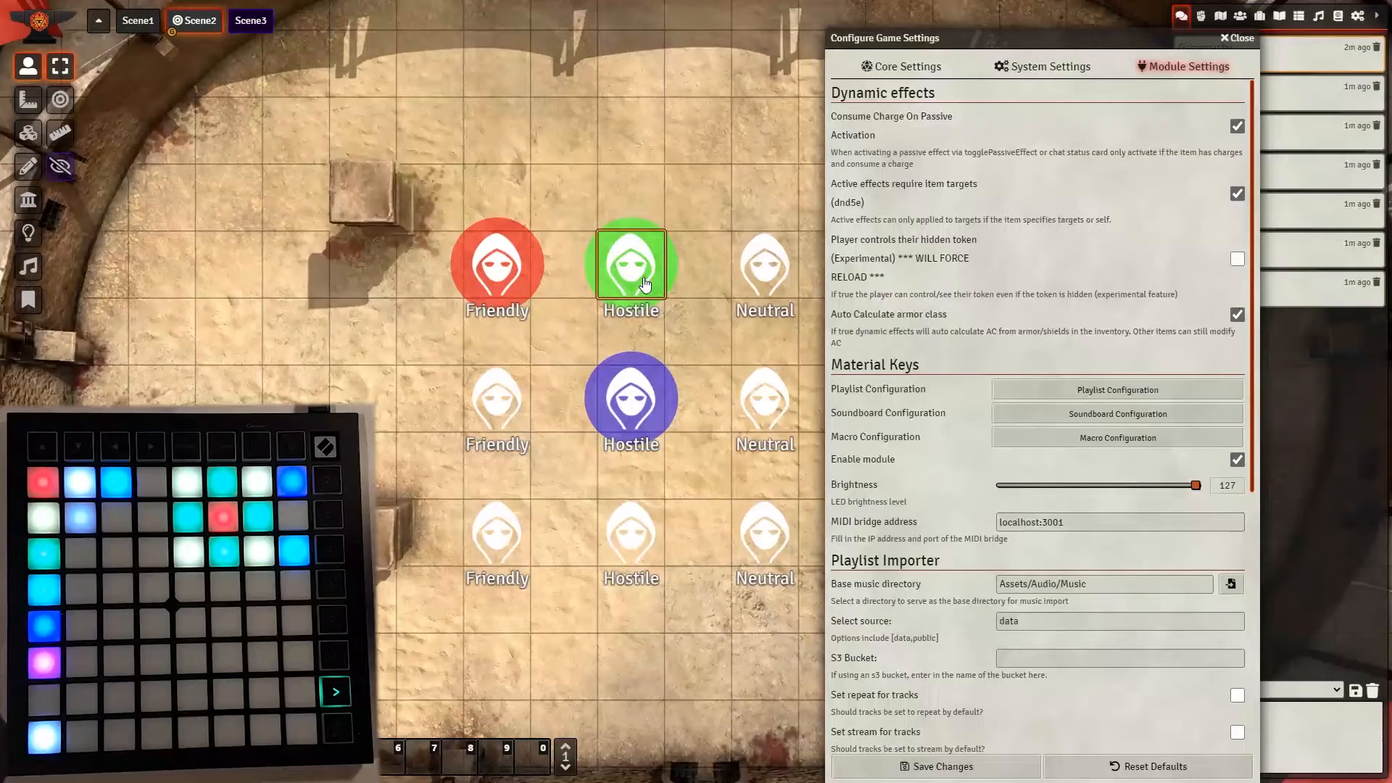
left_click(628, 370)
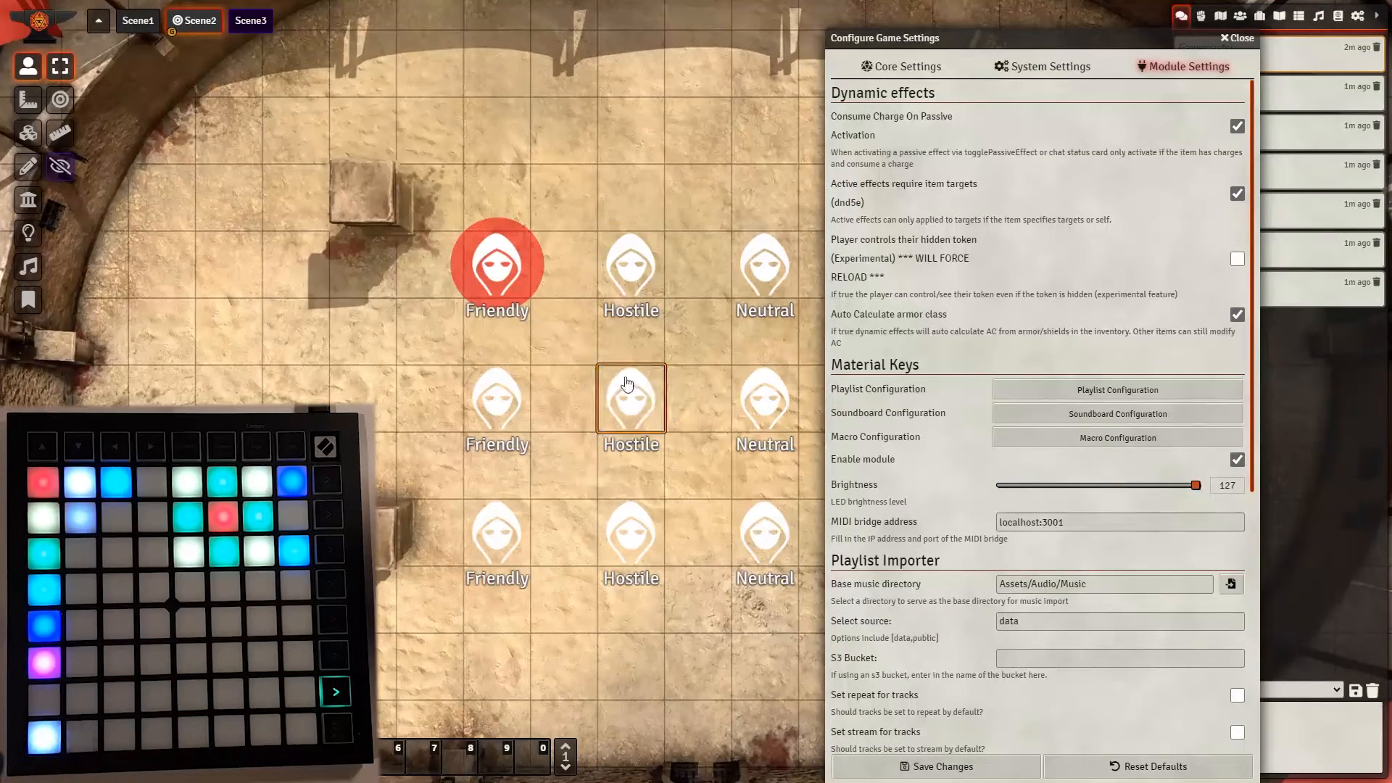
left_click(497, 264)
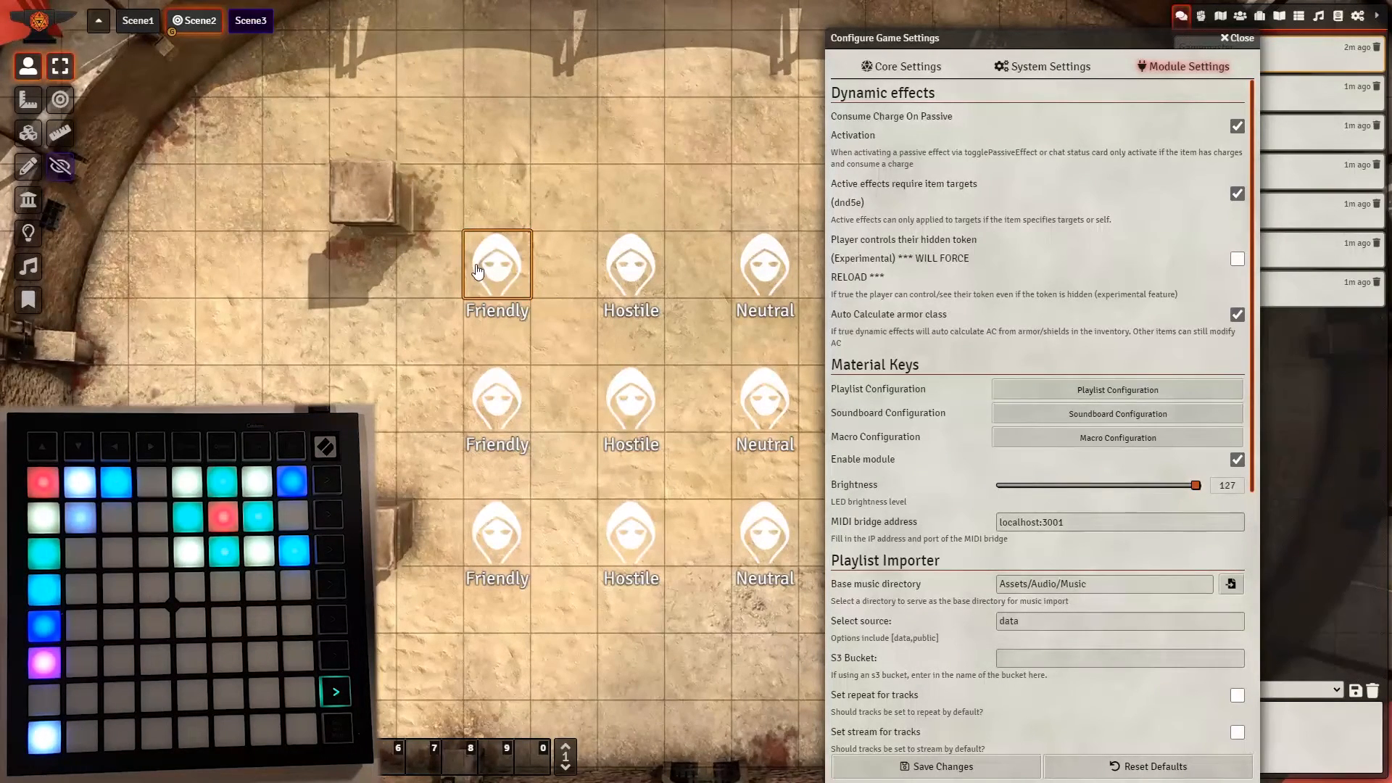
Examine the Pan macro's script and compare it with the Pan arguments in the Material Keys macro configuration
left_click(1112, 435)
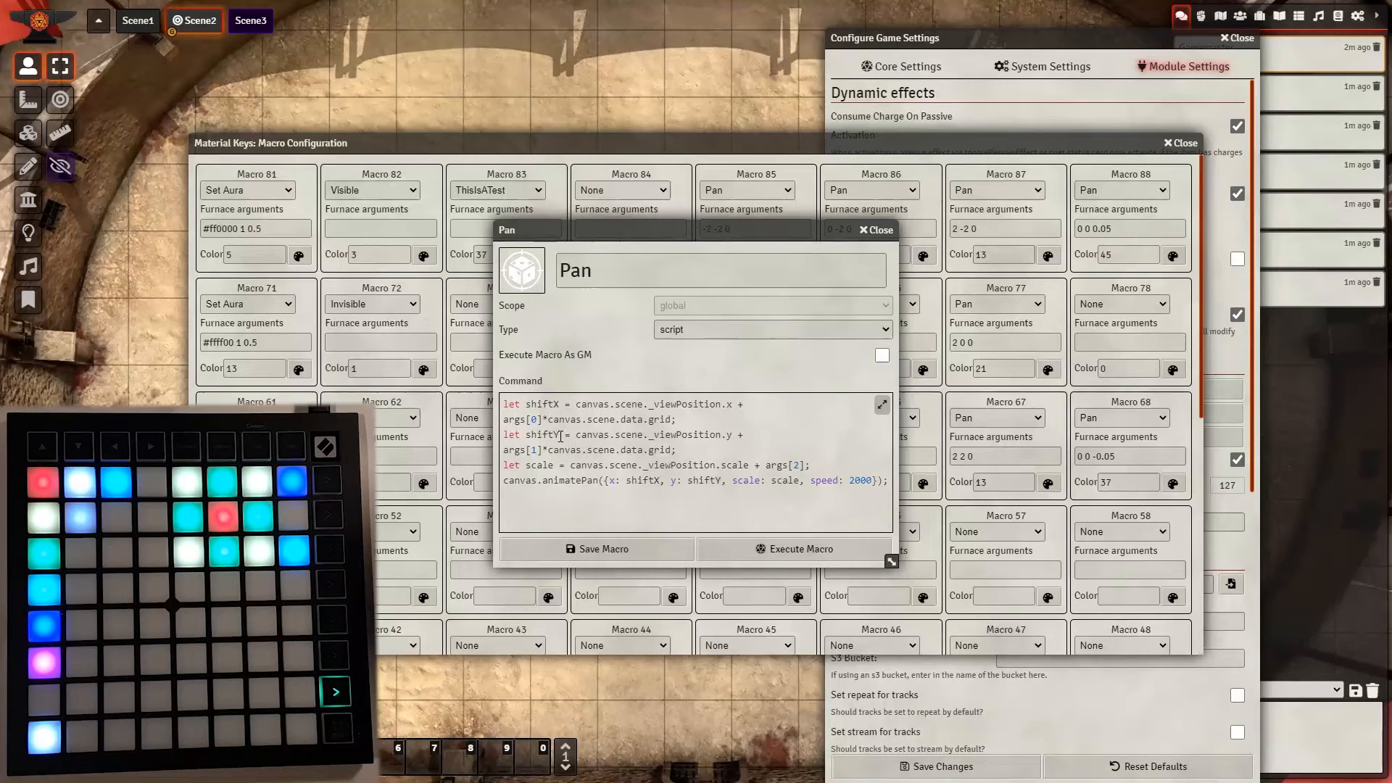
left_click(878, 230)
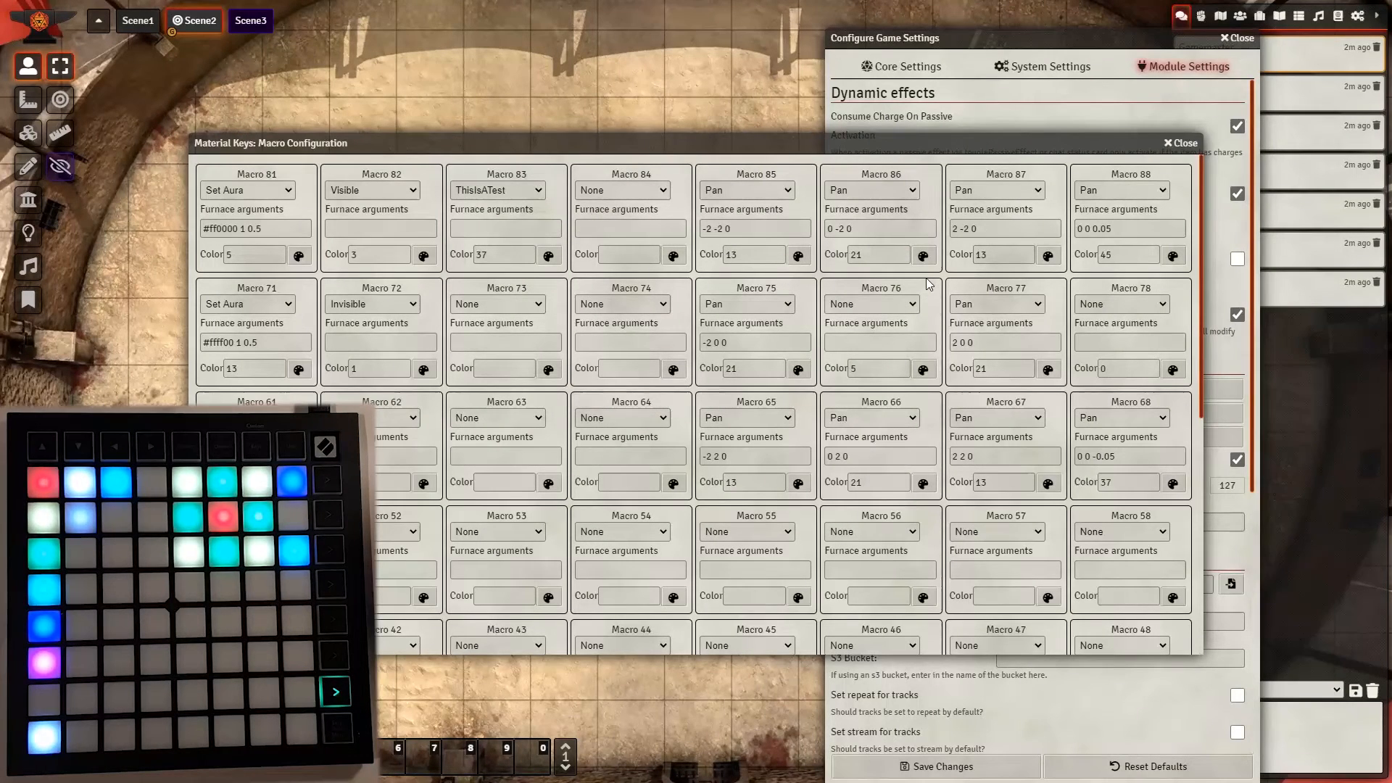
left_click_drag(913, 149, 859, 116)
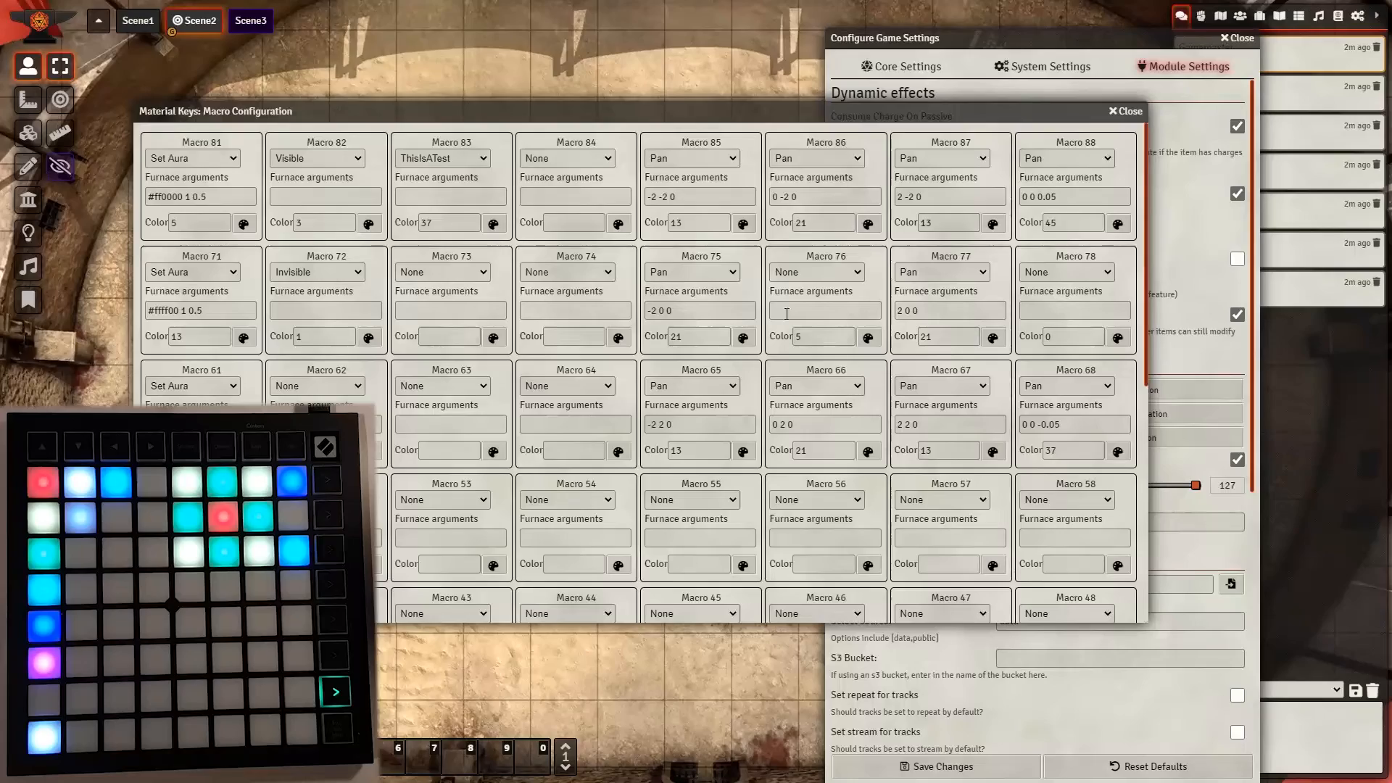
Reopen the Material Keys macro configuration and place the Visible macro from the macro directory in hotbar slot 6
left_click(1123, 111)
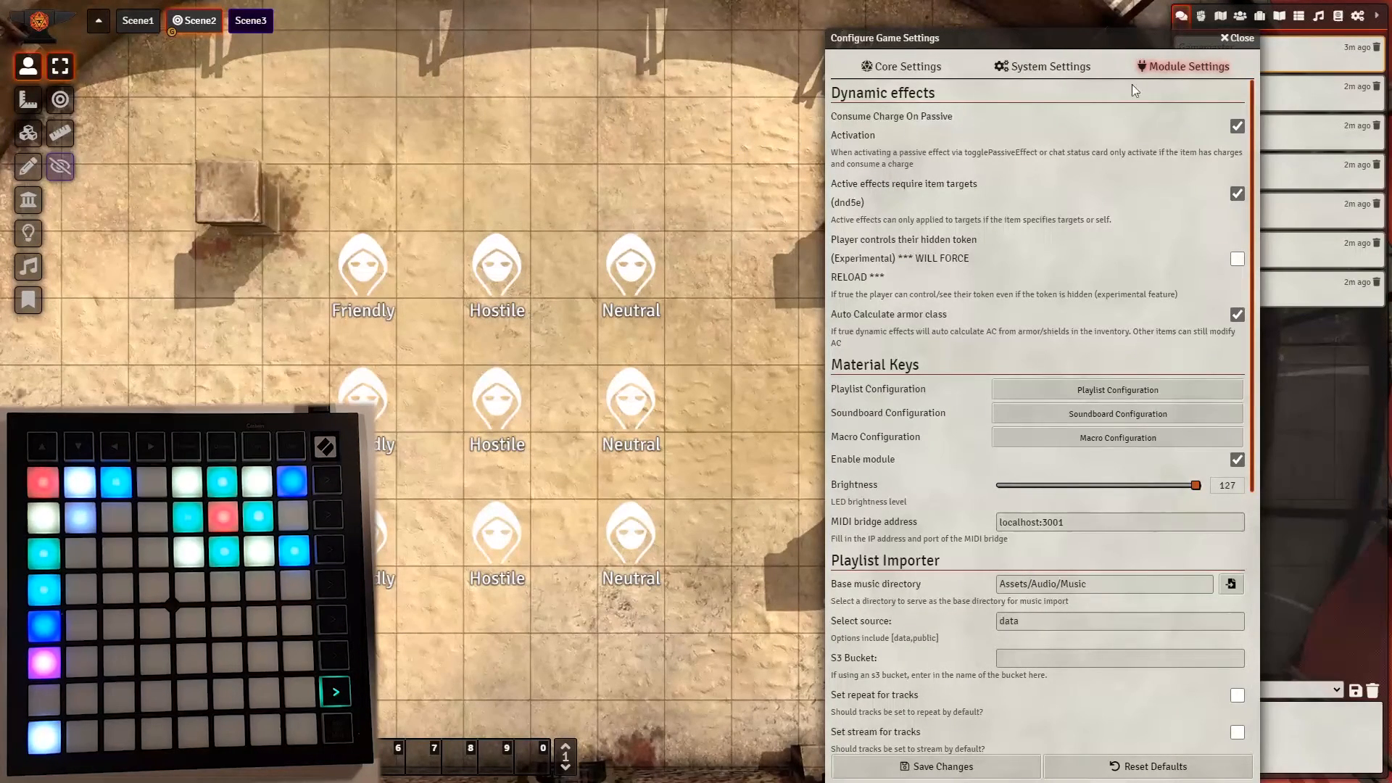
left_click(1088, 439)
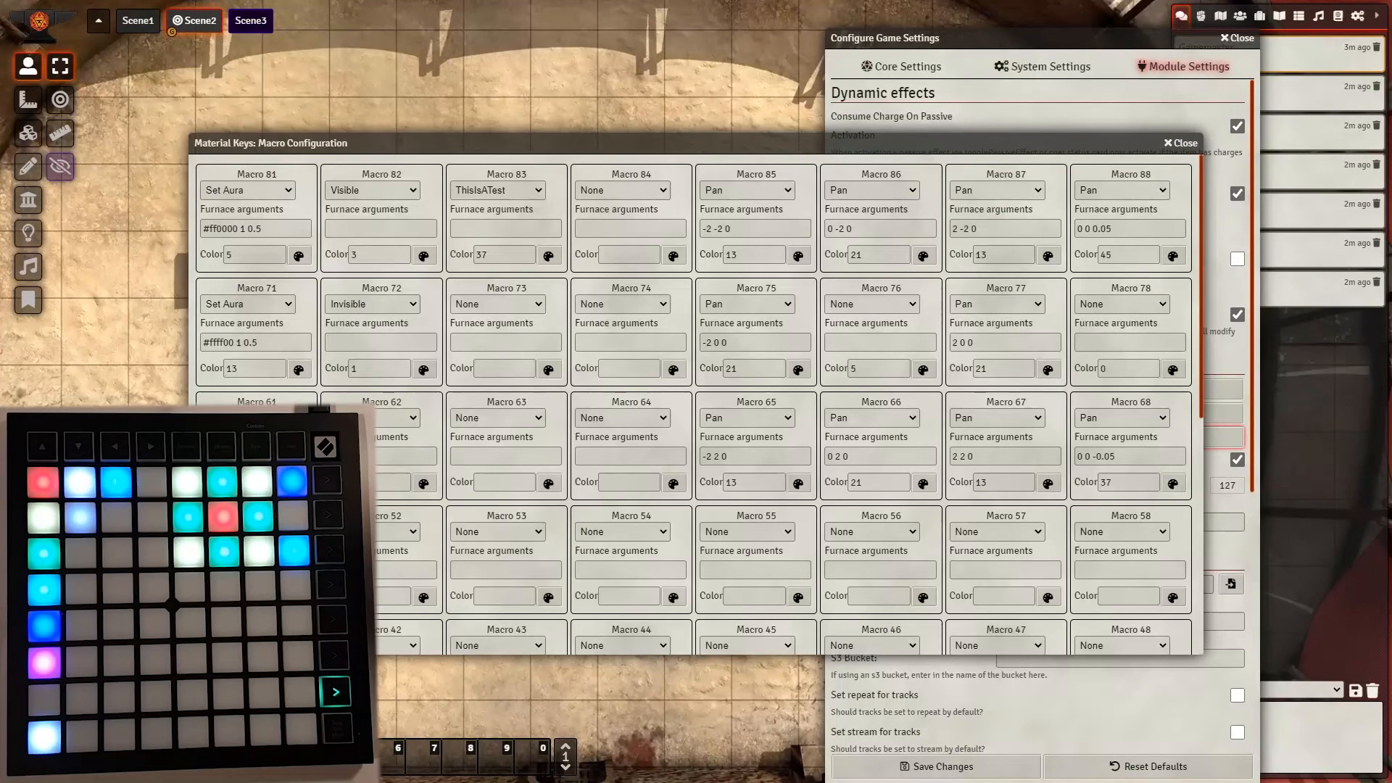
left_click(174, 748)
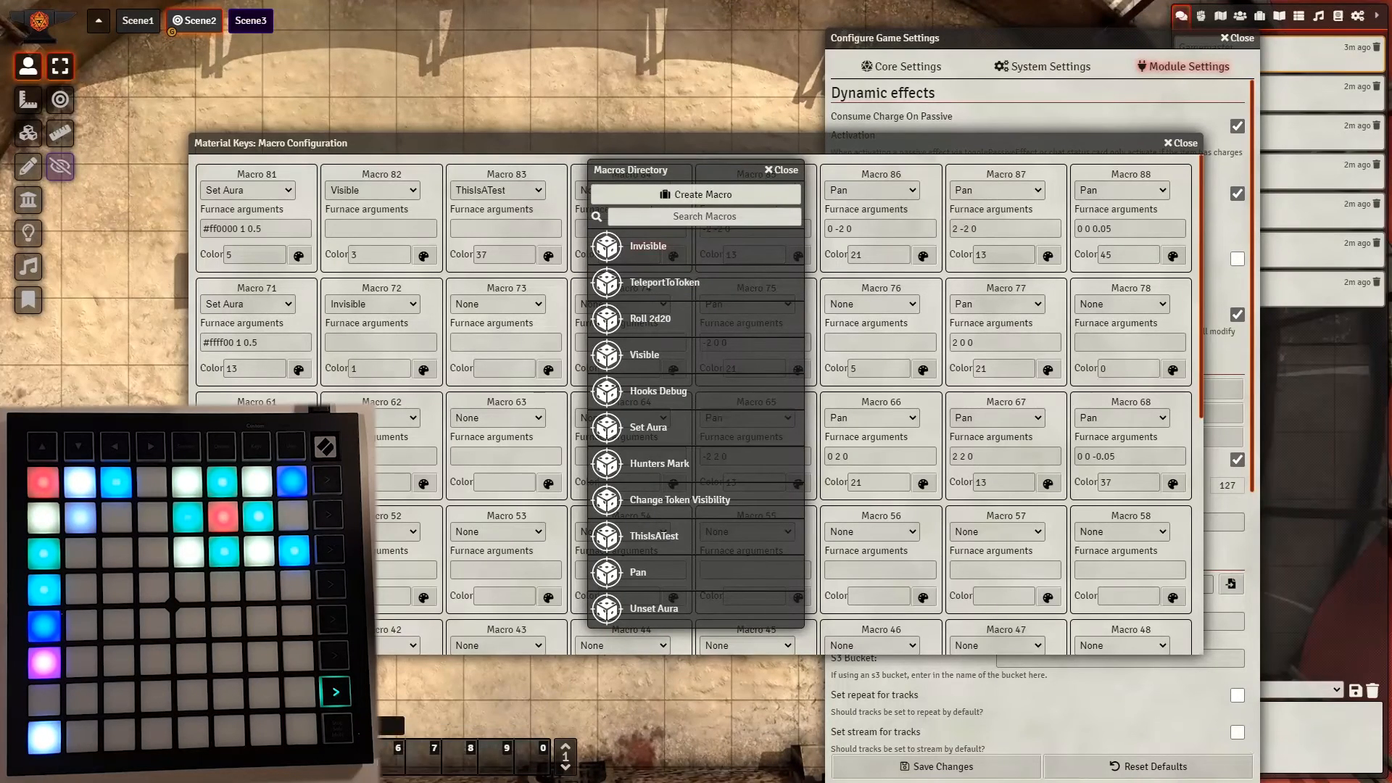
left_click_drag(666, 292, 389, 757)
left_click(776, 171)
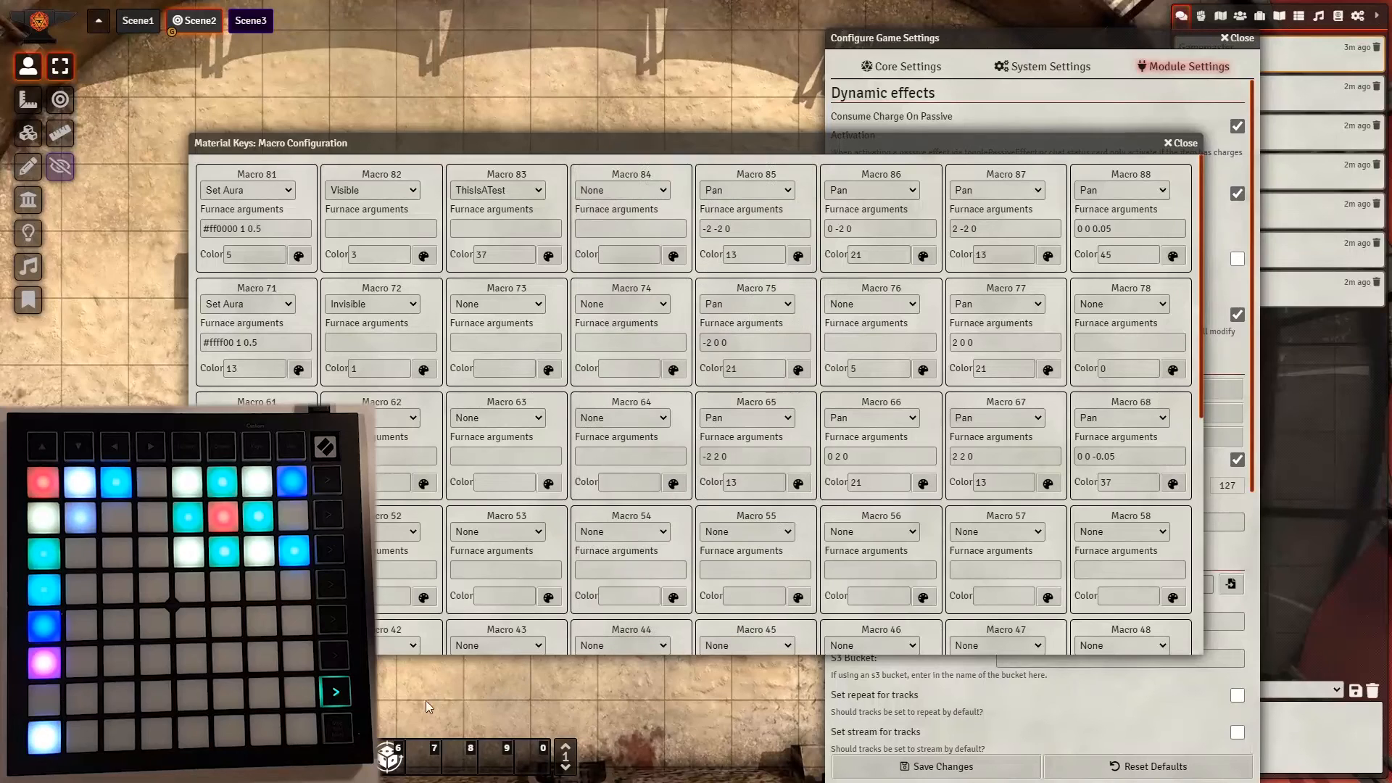
Examine the Visible macro's setTokenVisibility script alongside the Visible and Invisible key assignments, then close the macro and the macro configuration
right_click(389, 755)
left_click(410, 682)
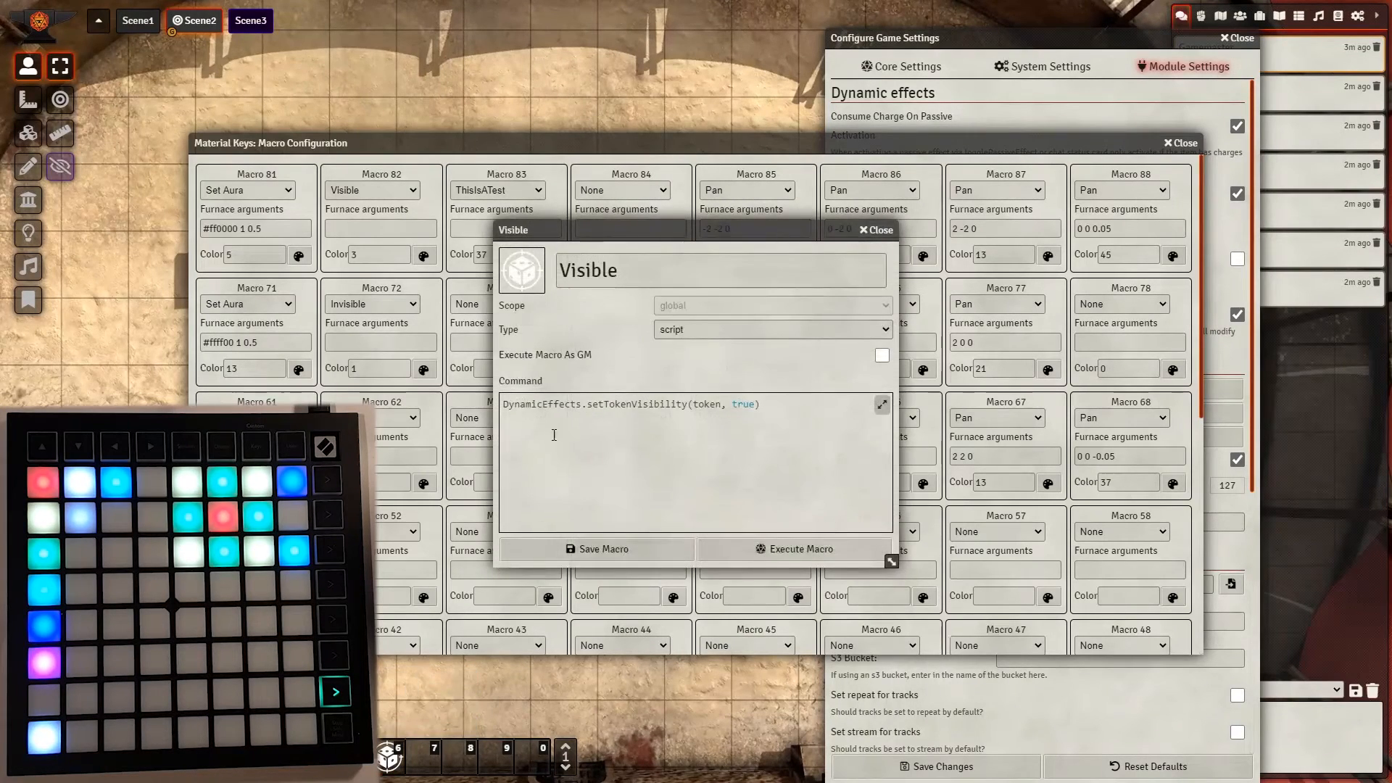
double_click(516, 405)
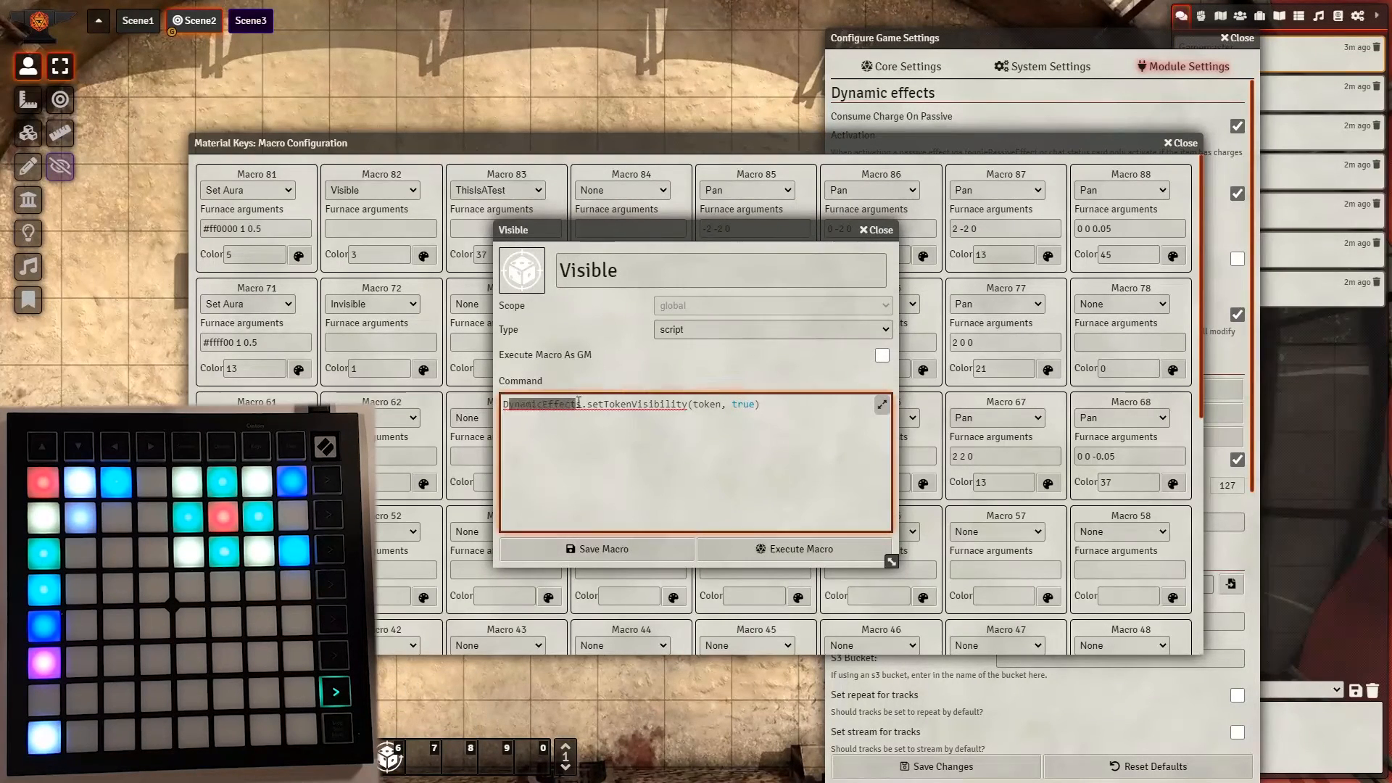
left_click(704, 404)
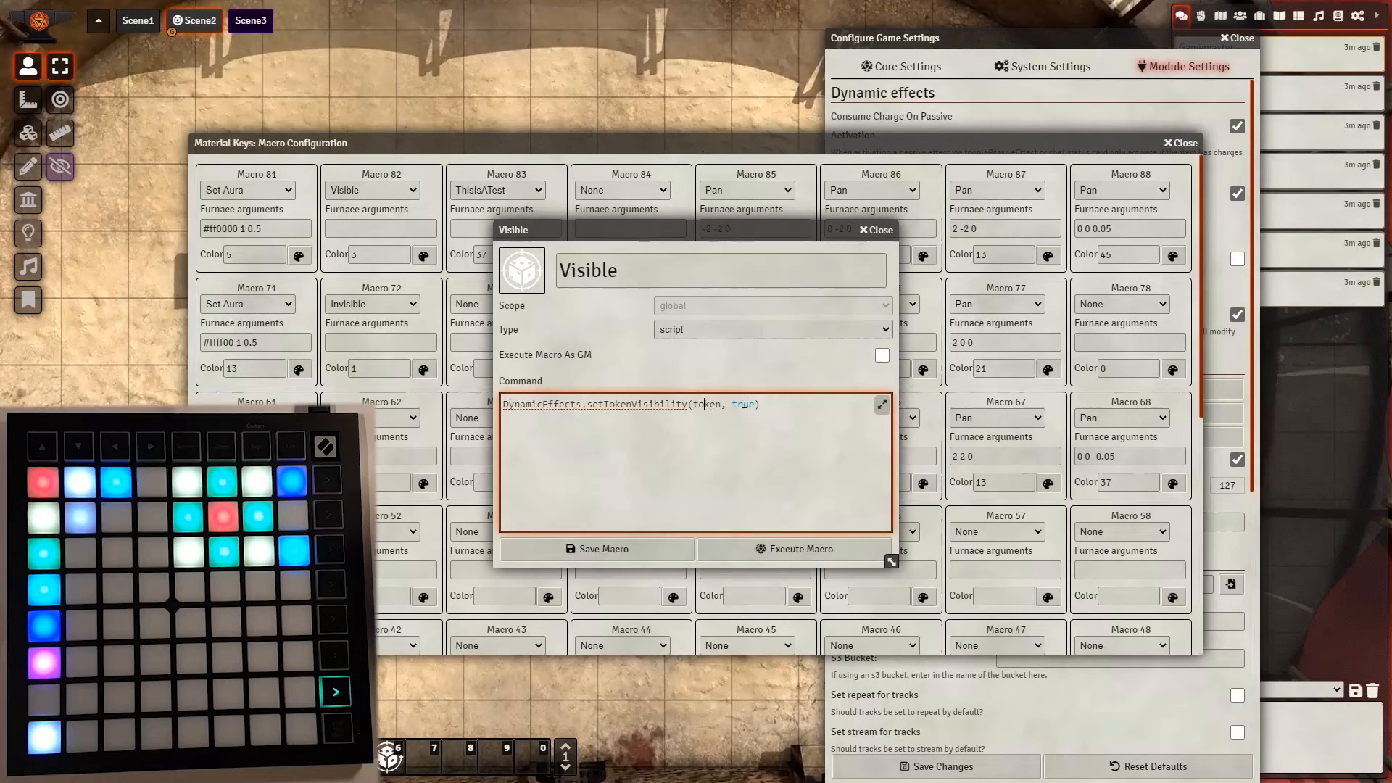
left_click_drag(792, 229, 956, 231)
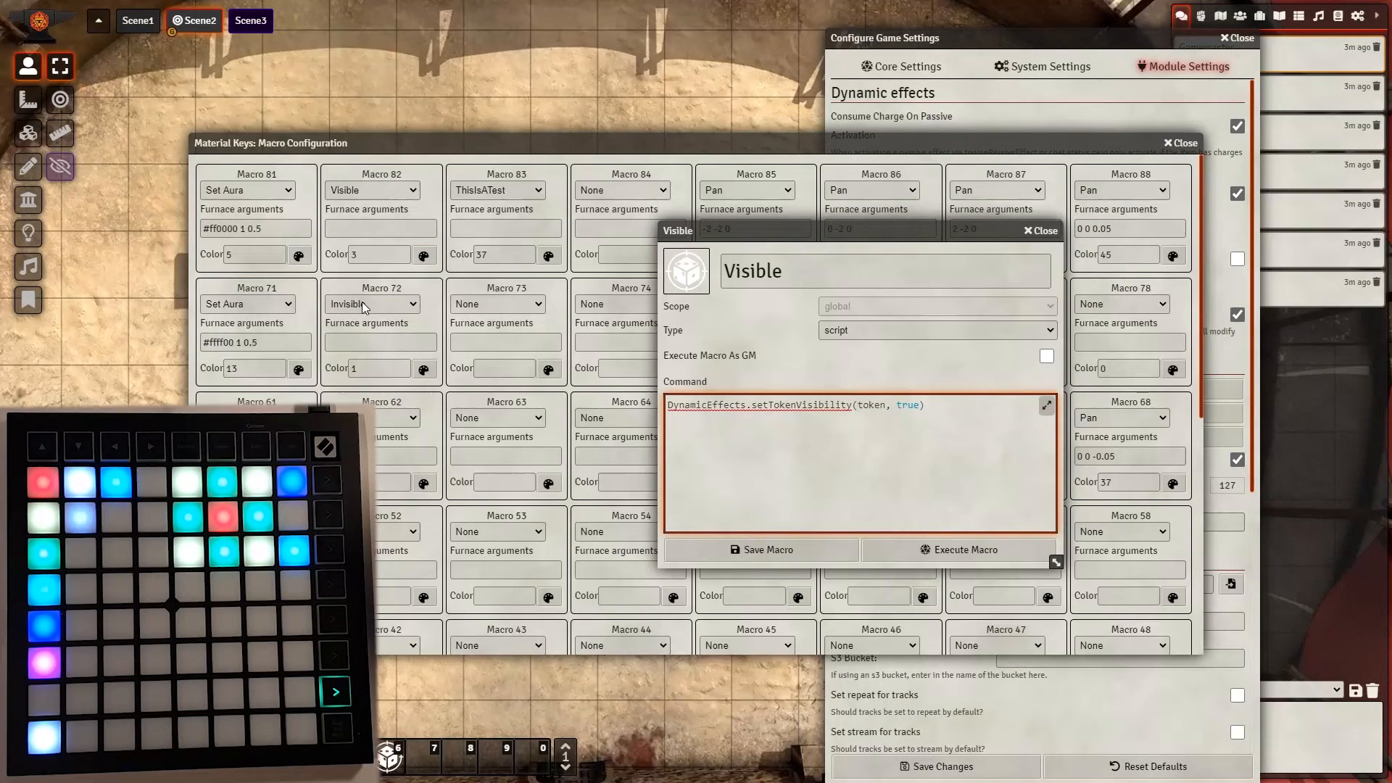
left_click(1049, 232)
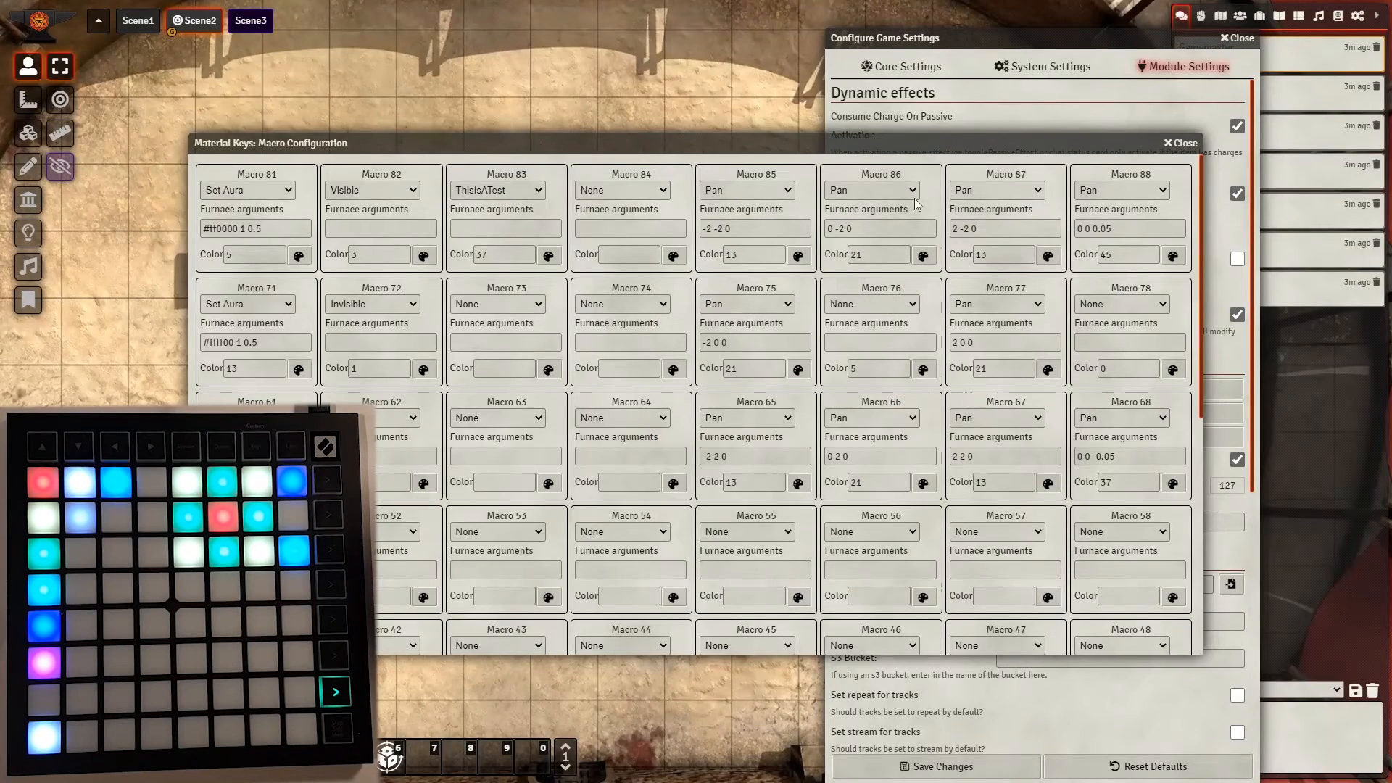
left_click(1179, 143)
Make the first row's Friendly, Hostile and Neutral tokens invisible with the Invisible macro, then reselect the Hostile token
left_click(363, 265)
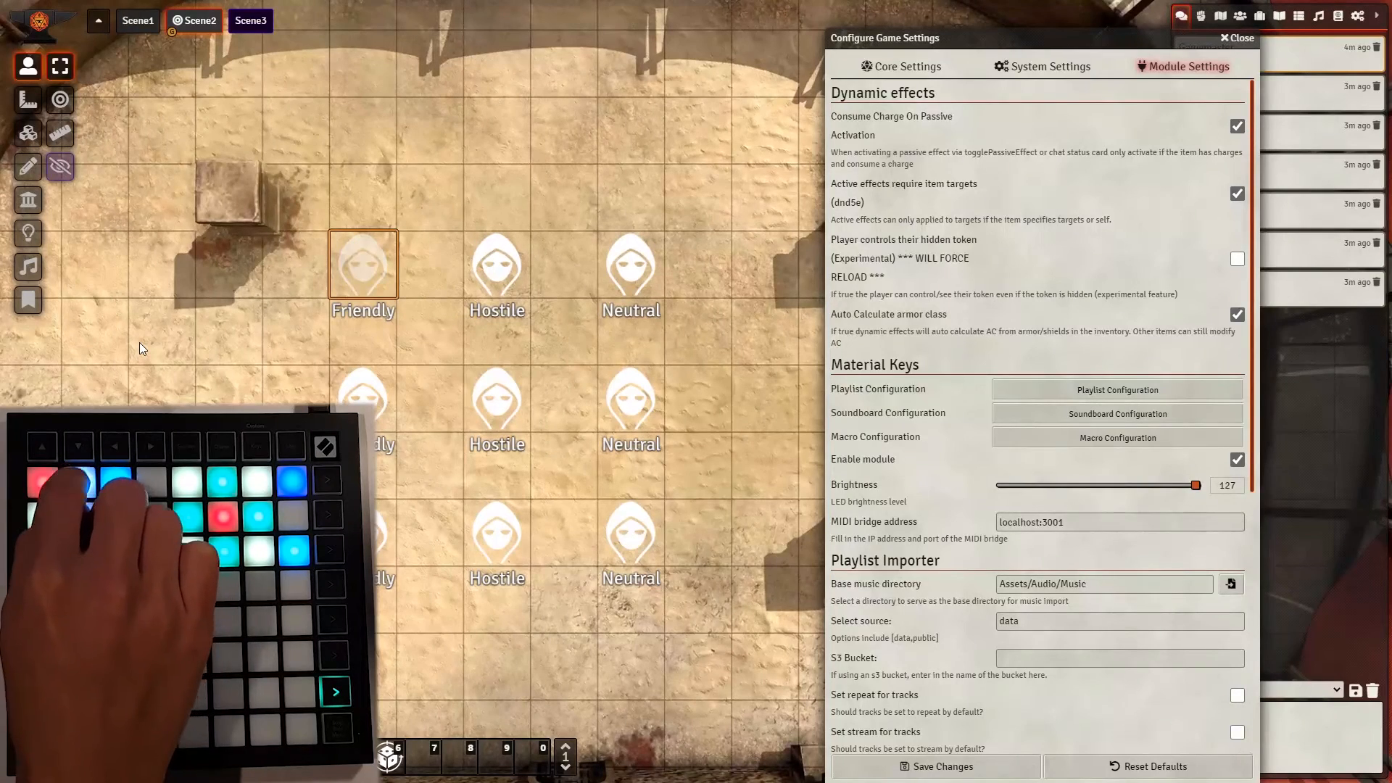
left_click(494, 278)
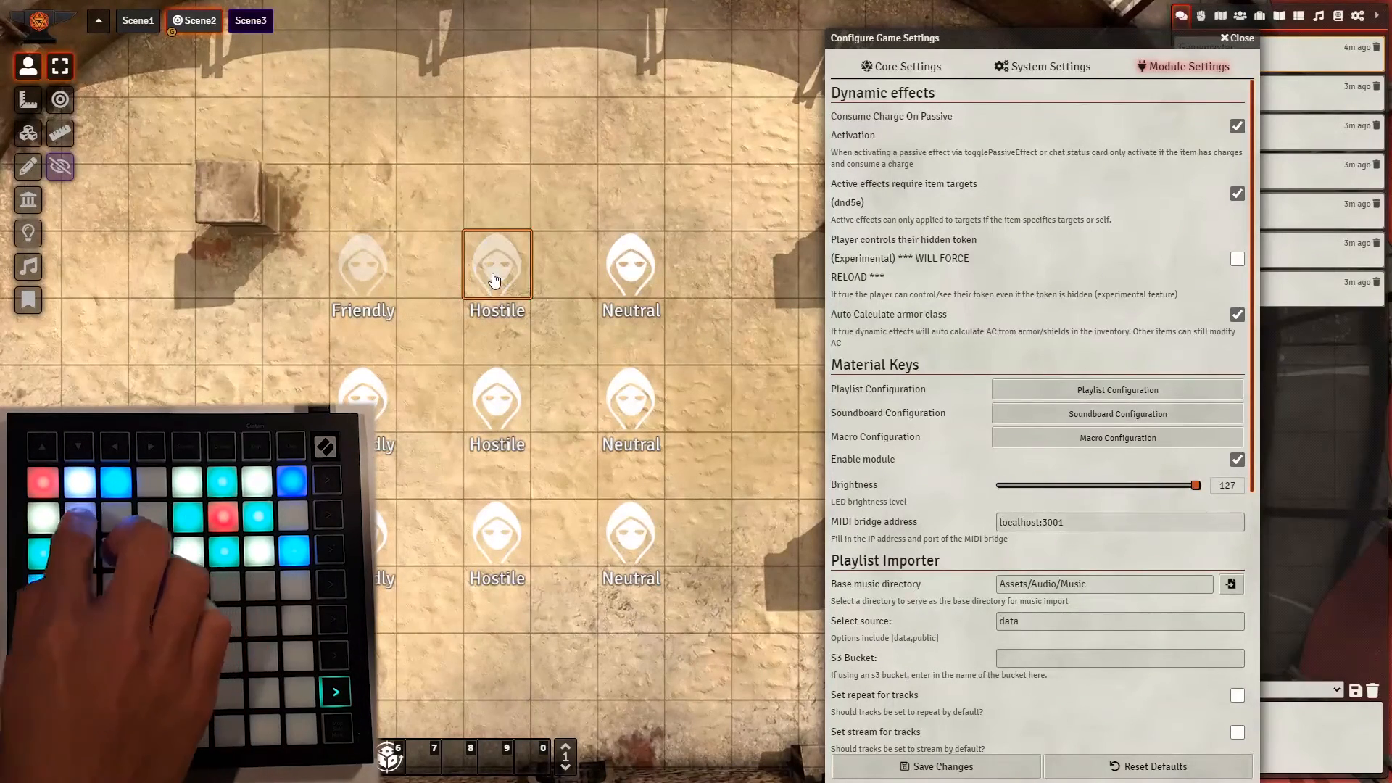
left_click(645, 271)
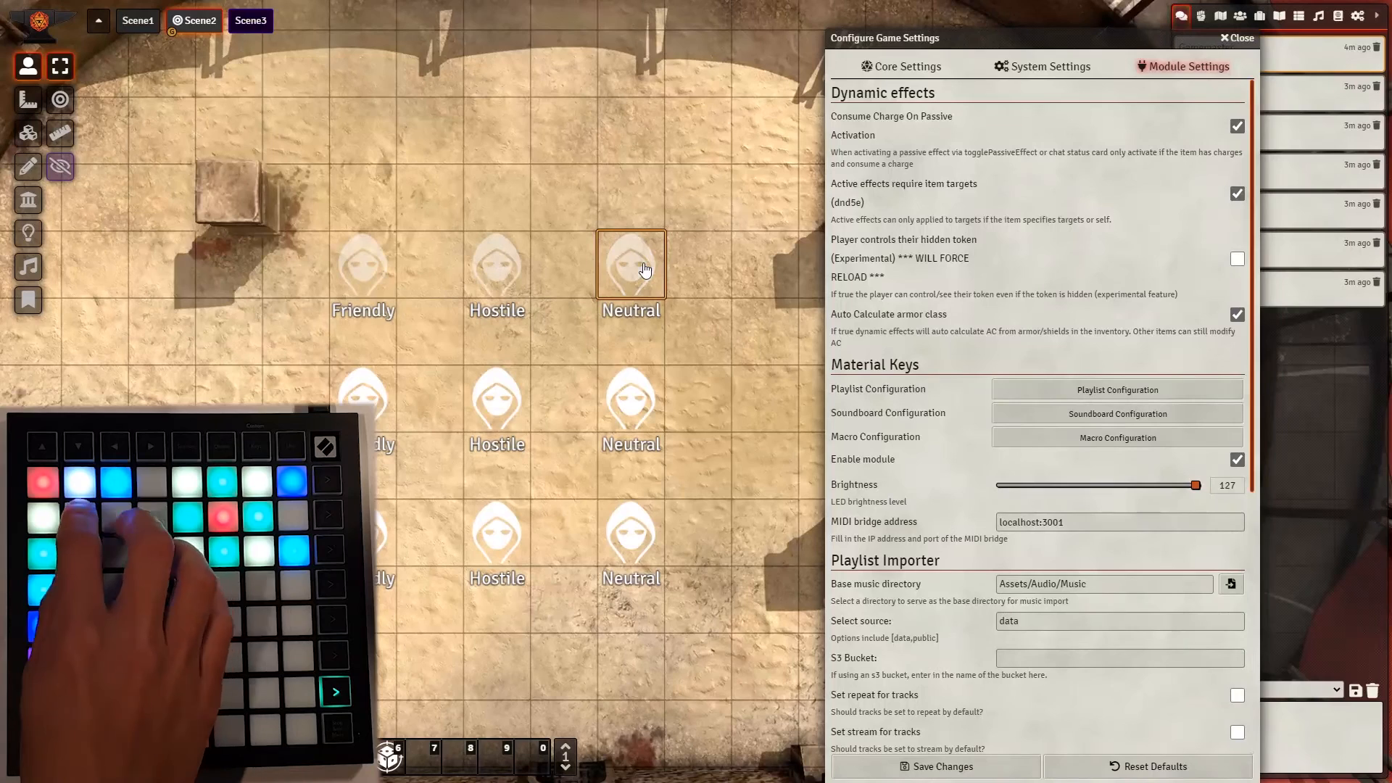
left_click(509, 275)
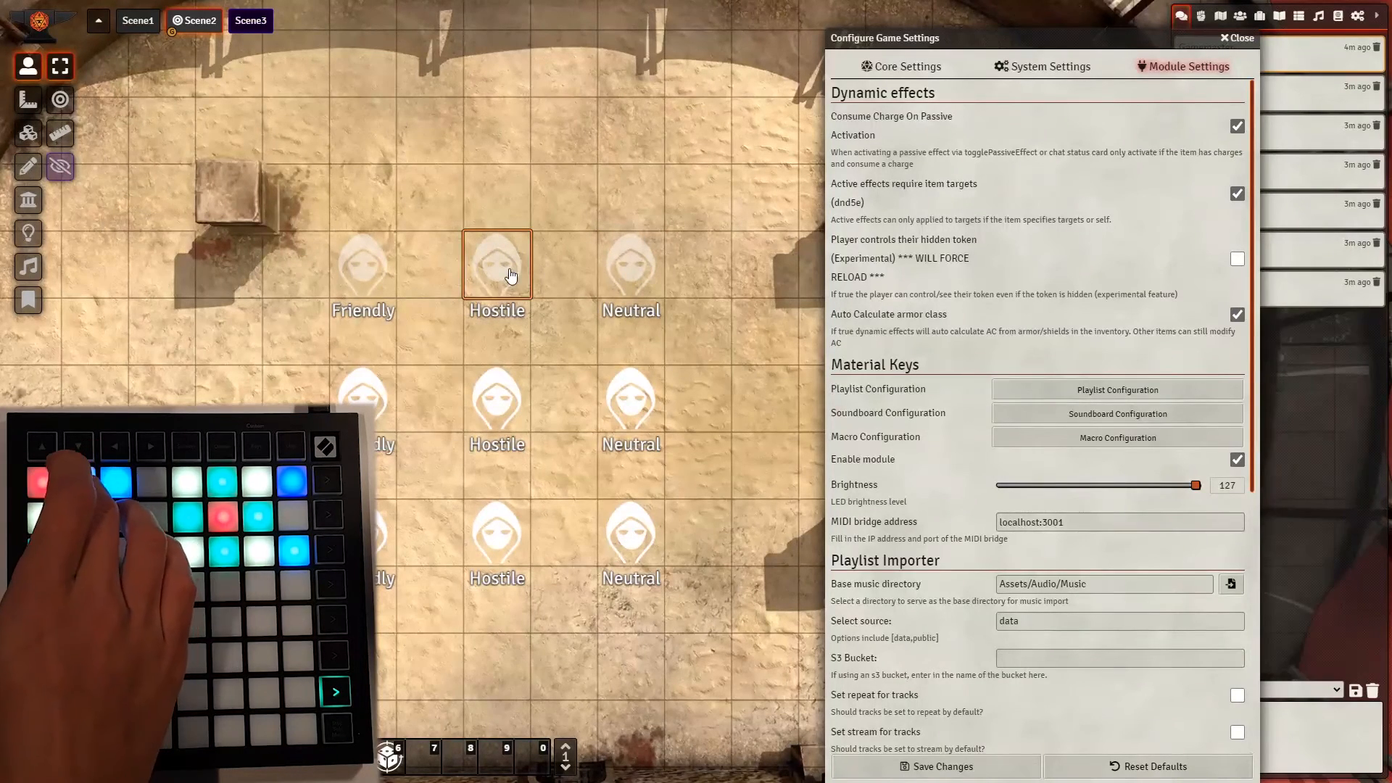